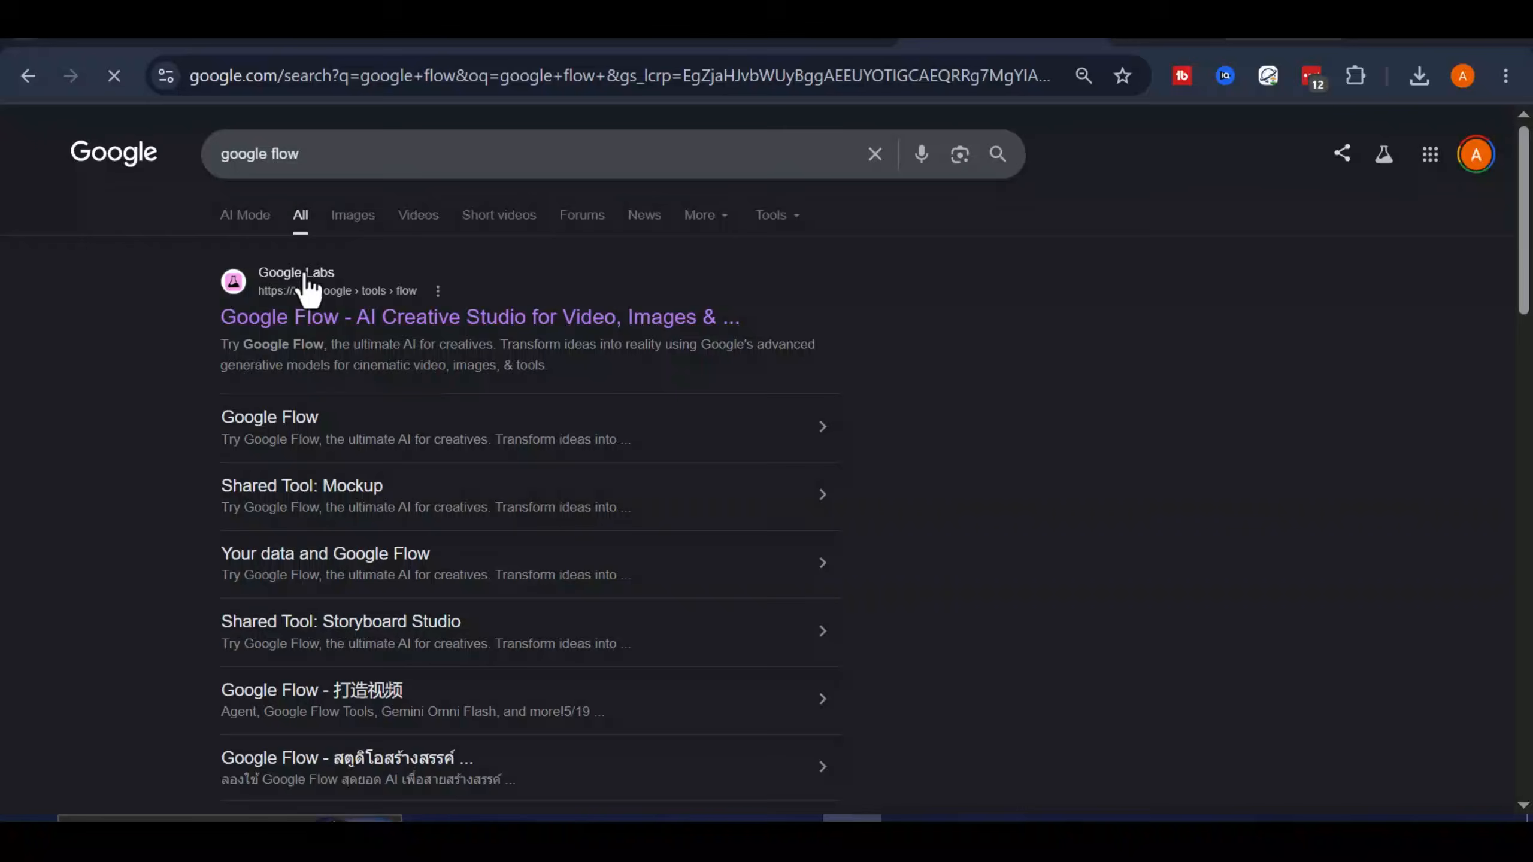
Open the Google Flow AI Creative Studio site from the "google flow" search results
scroll(312, 362, down, 5)
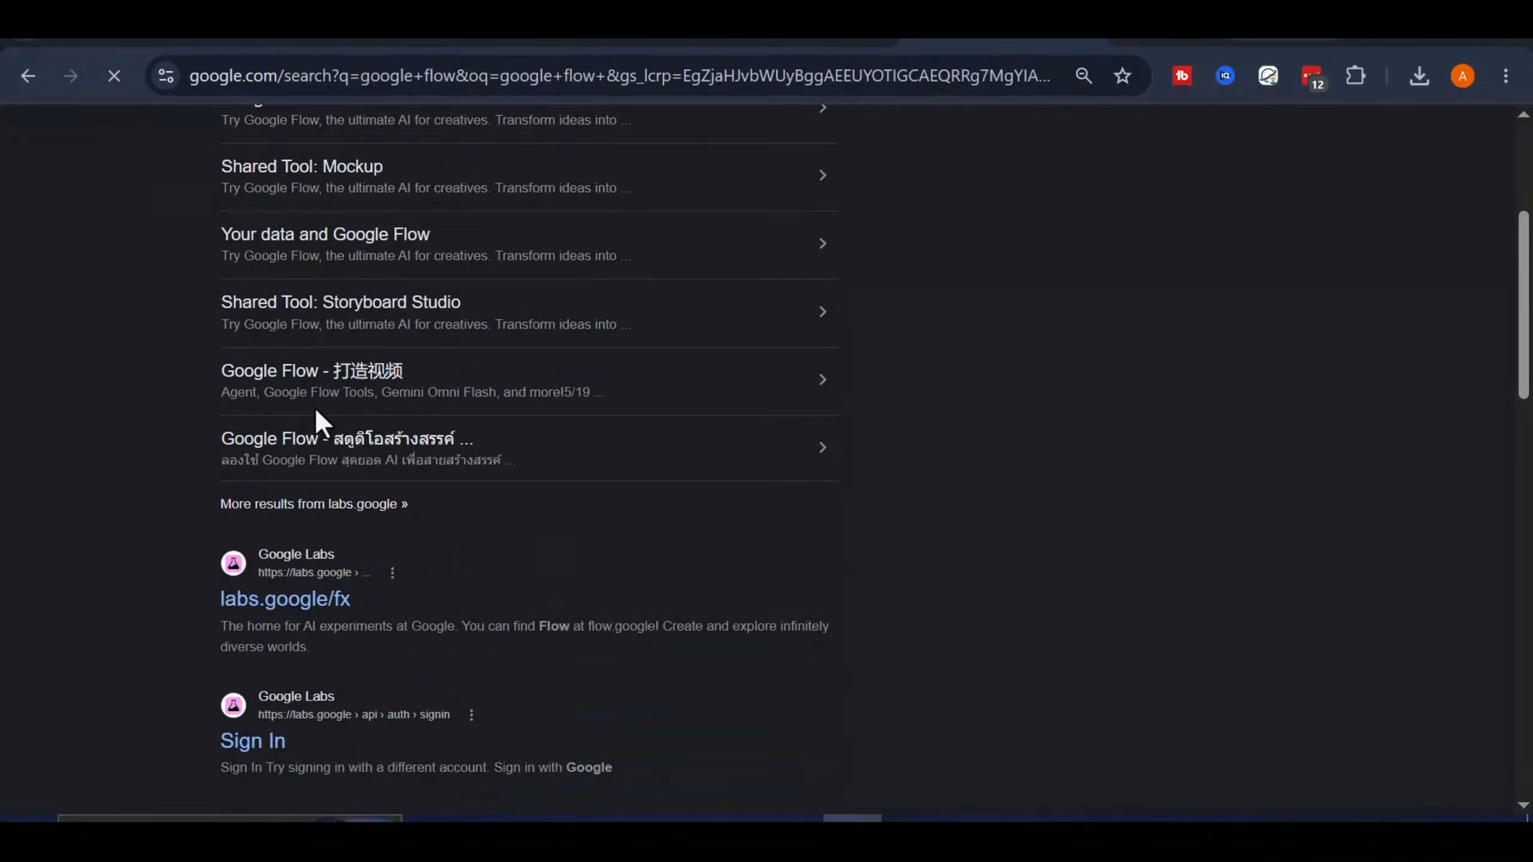
scroll(404, 428, up, 5)
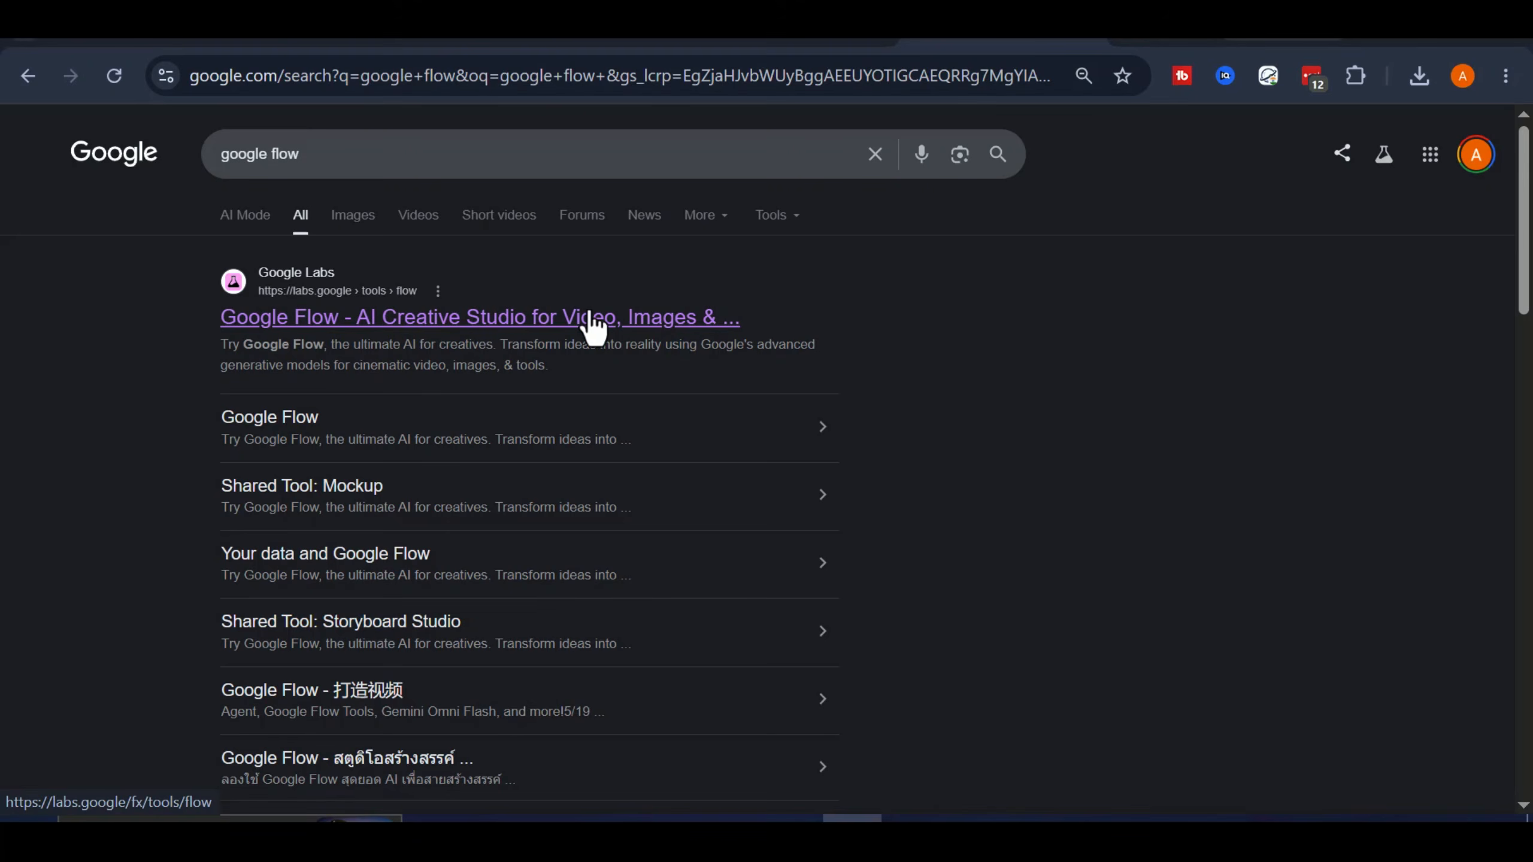
click(606, 318)
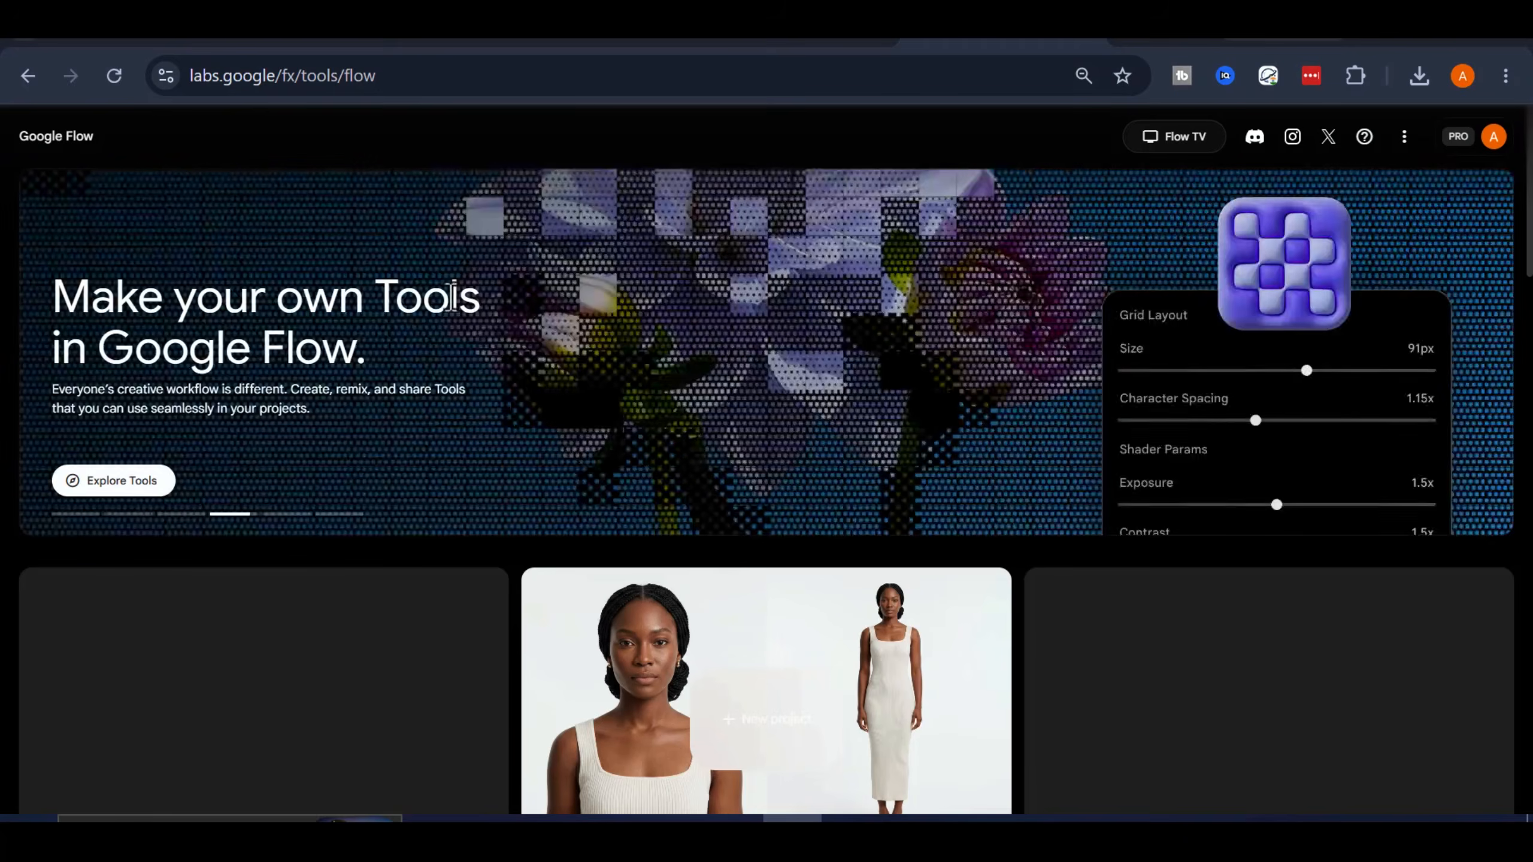
Create a new project from the Google Flow home page
scroll(986, 404, down, 3)
scroll(826, 363, up, 3)
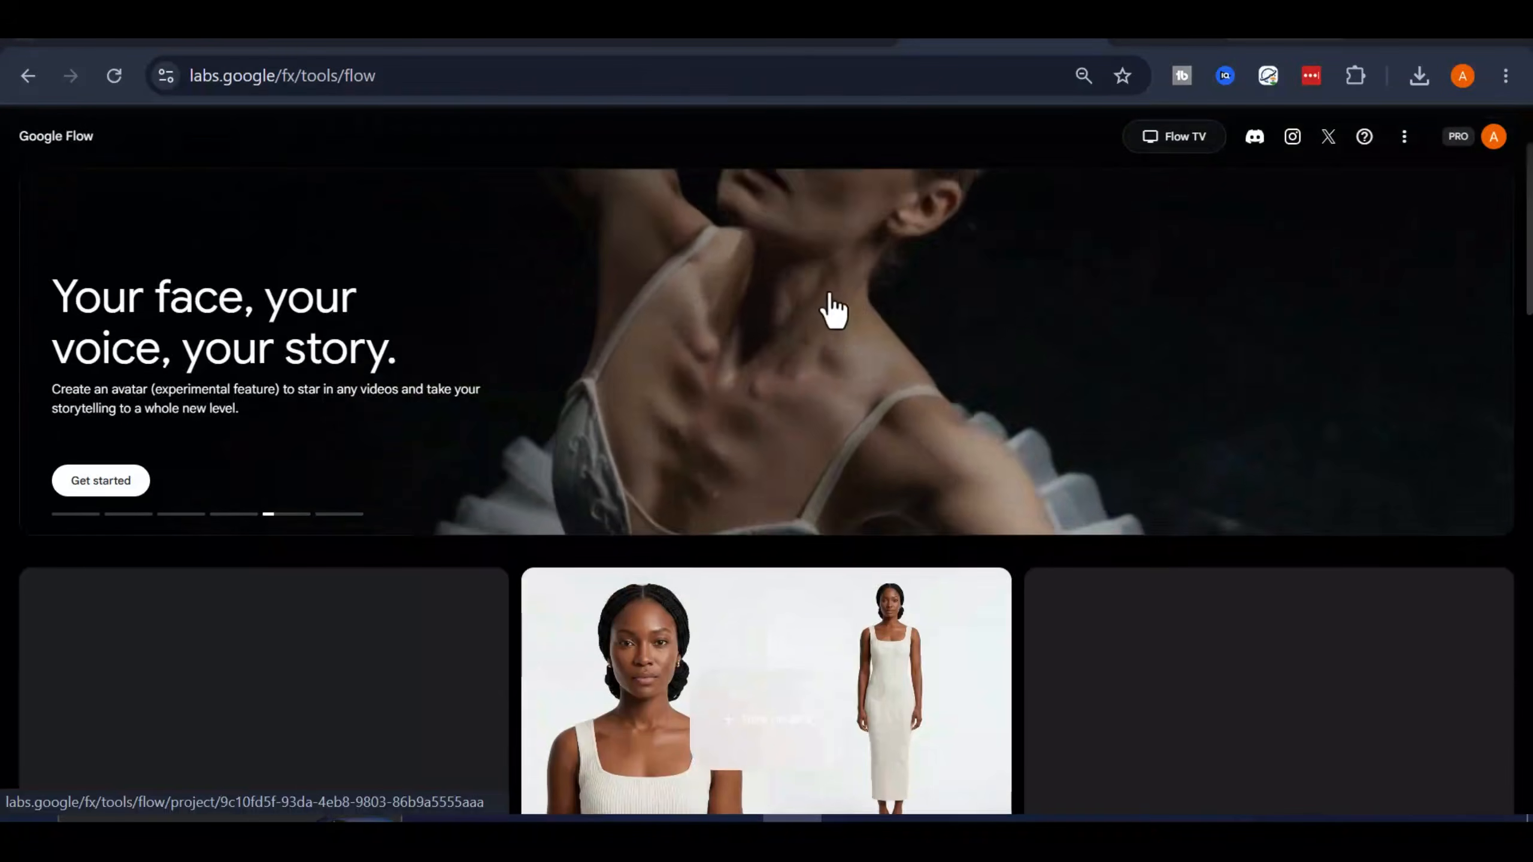
scroll(803, 525, down, 6)
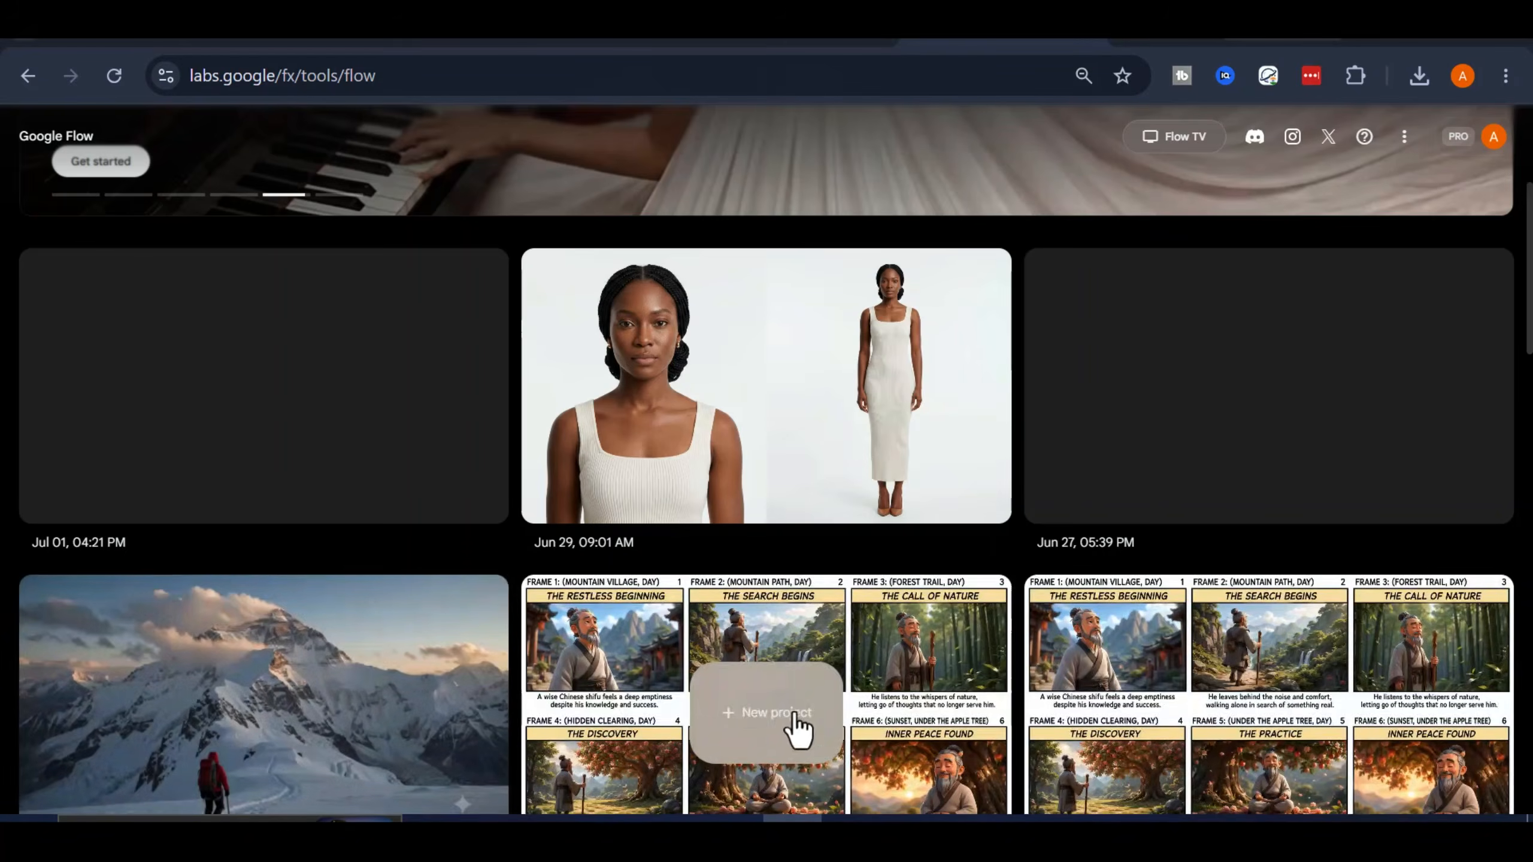
click(737, 737)
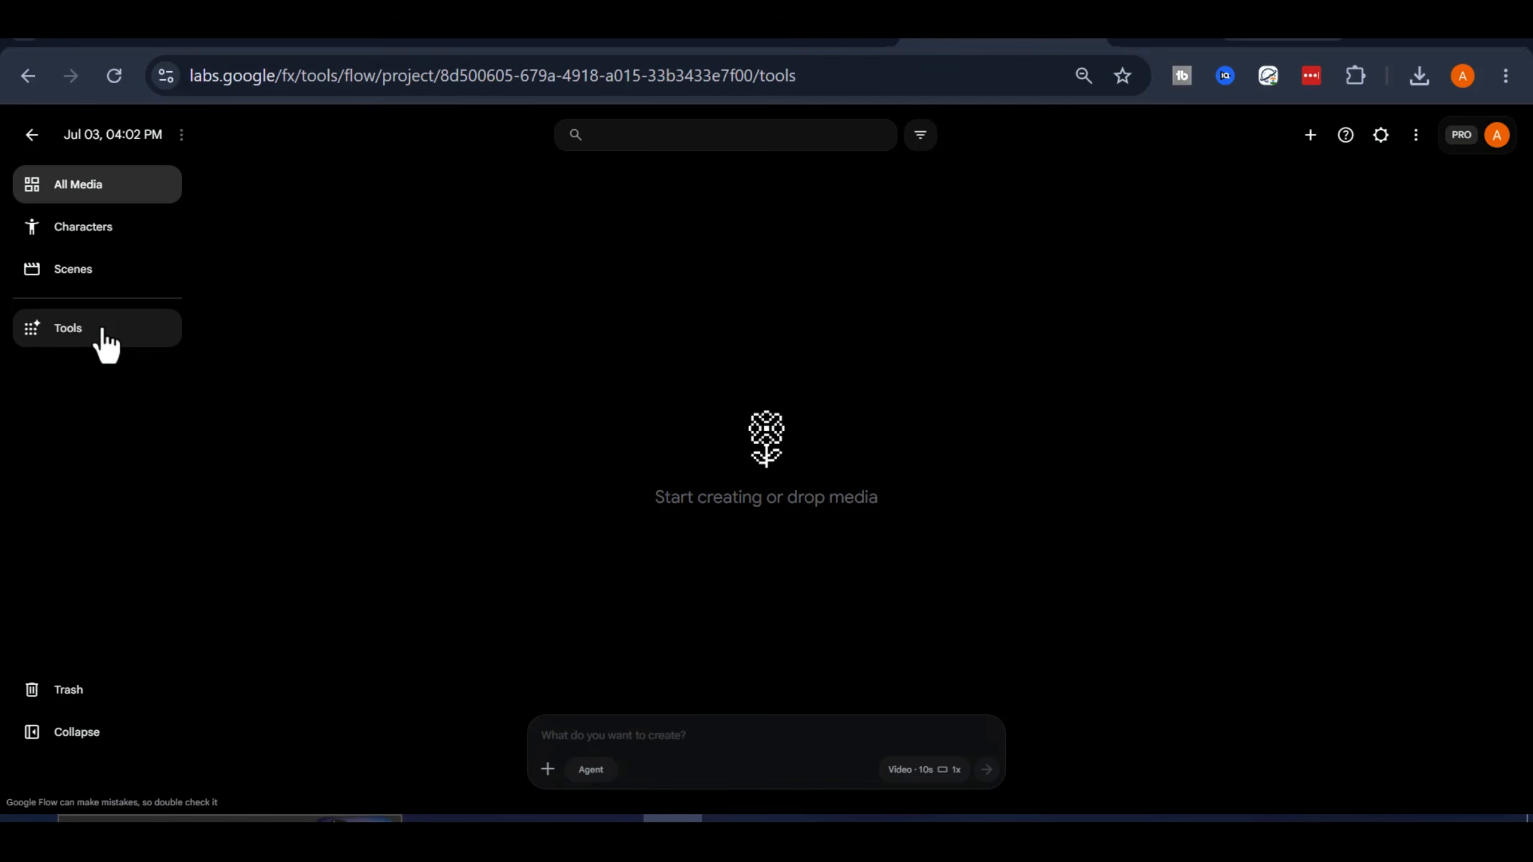
Browse the project's available tools and open Storyboard Studio from the Prompting category
click(103, 331)
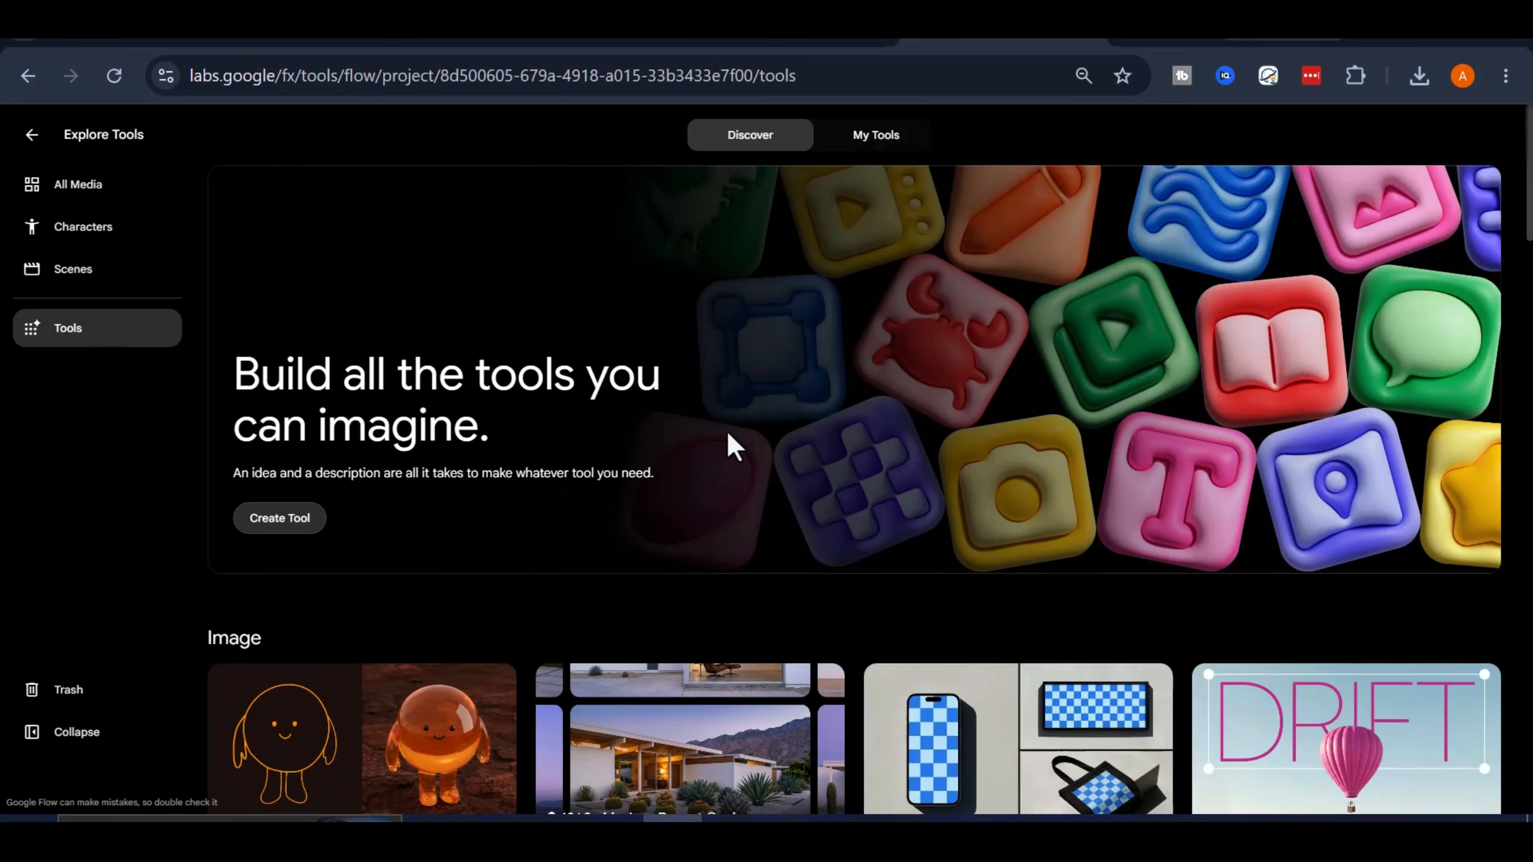
scroll(810, 489, down, 5)
scroll(811, 486, down, 15)
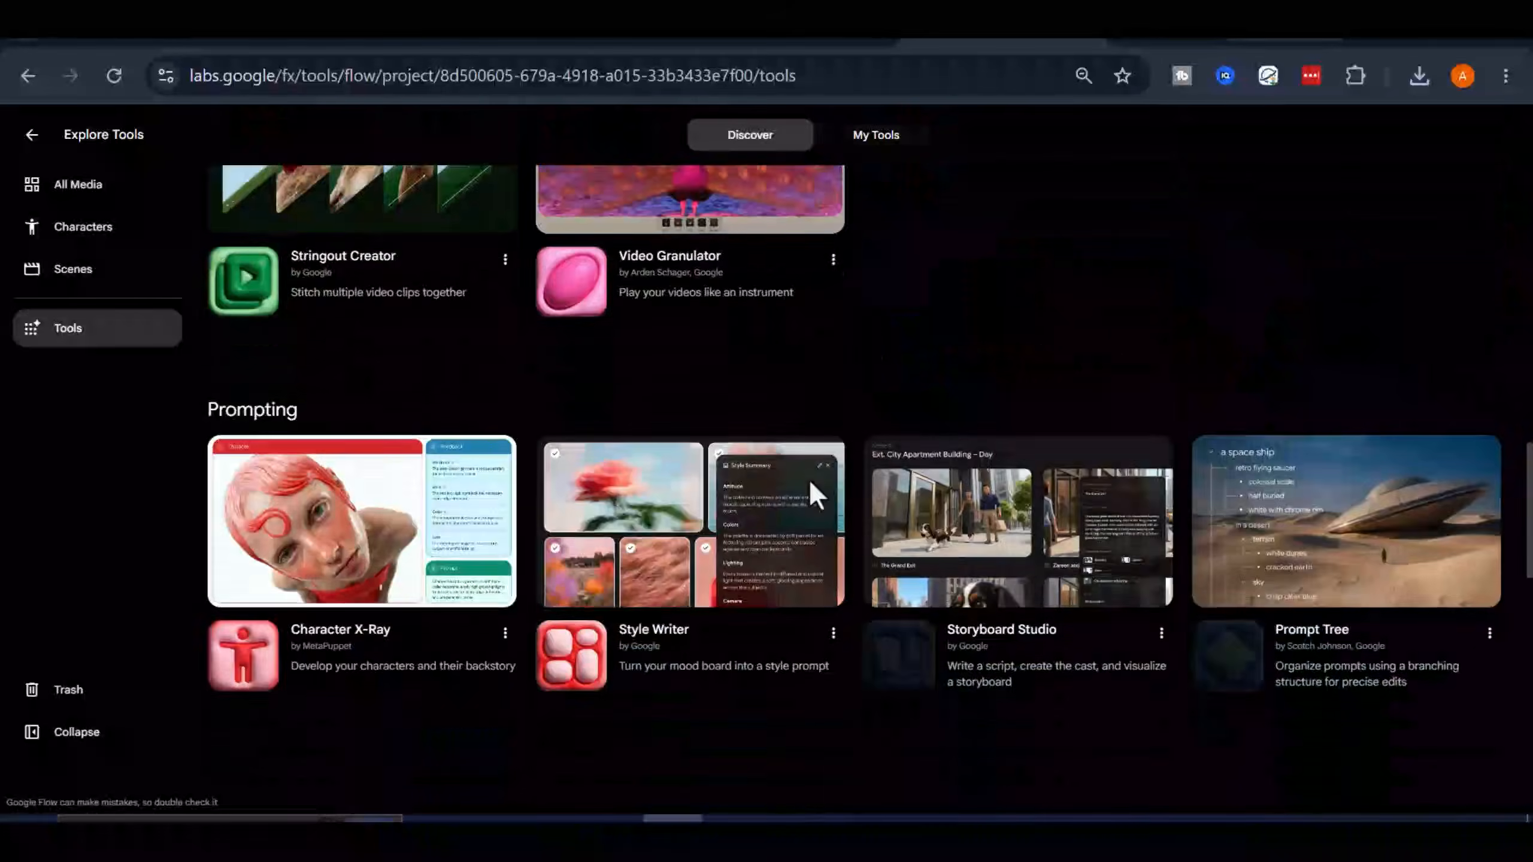
scroll(823, 494, down, 2)
scroll(1132, 531, up, 10)
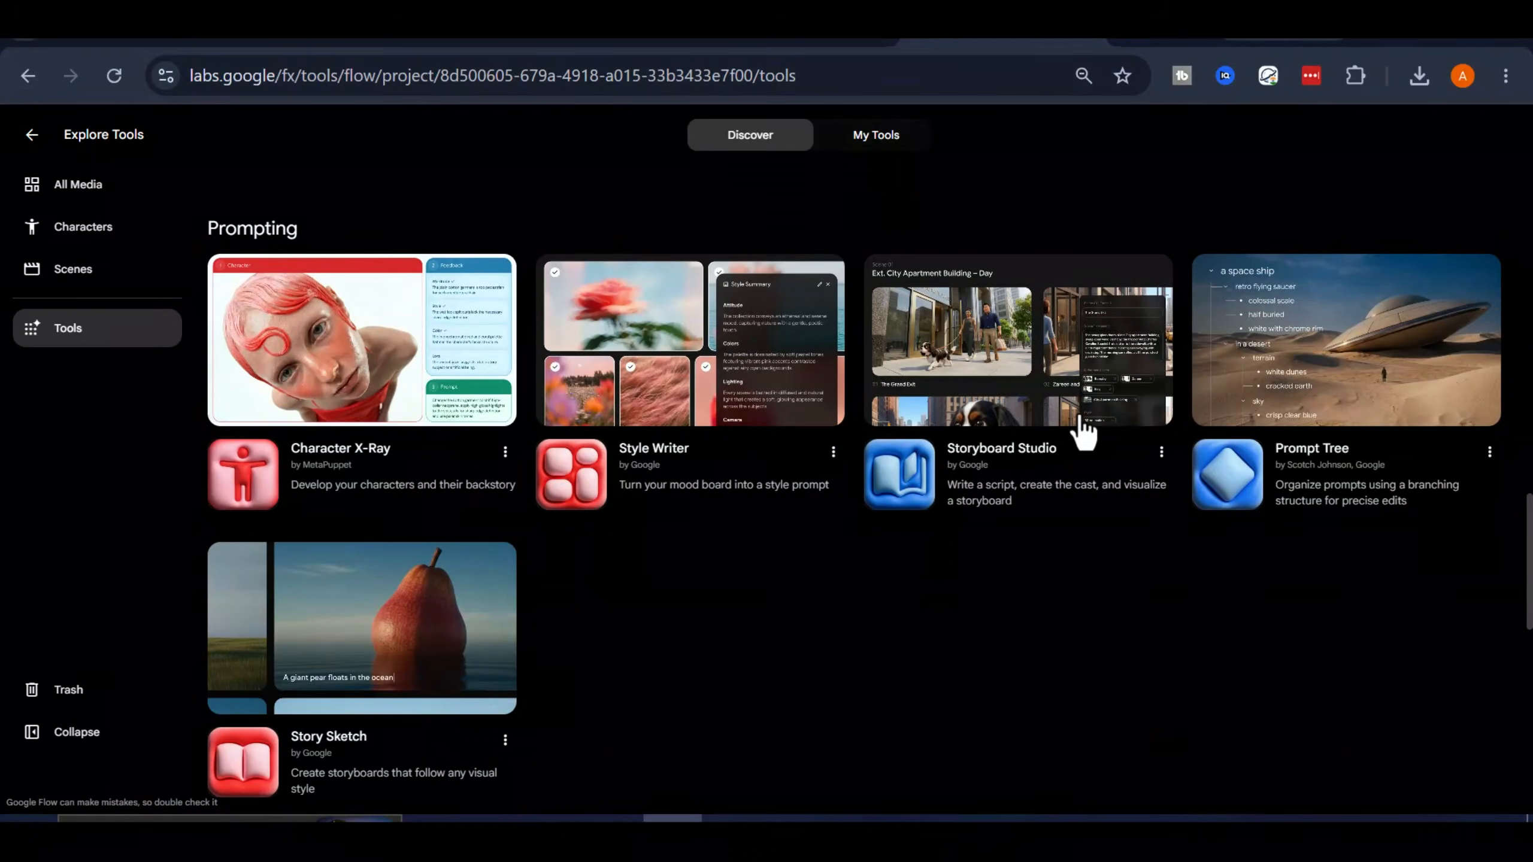
click(989, 425)
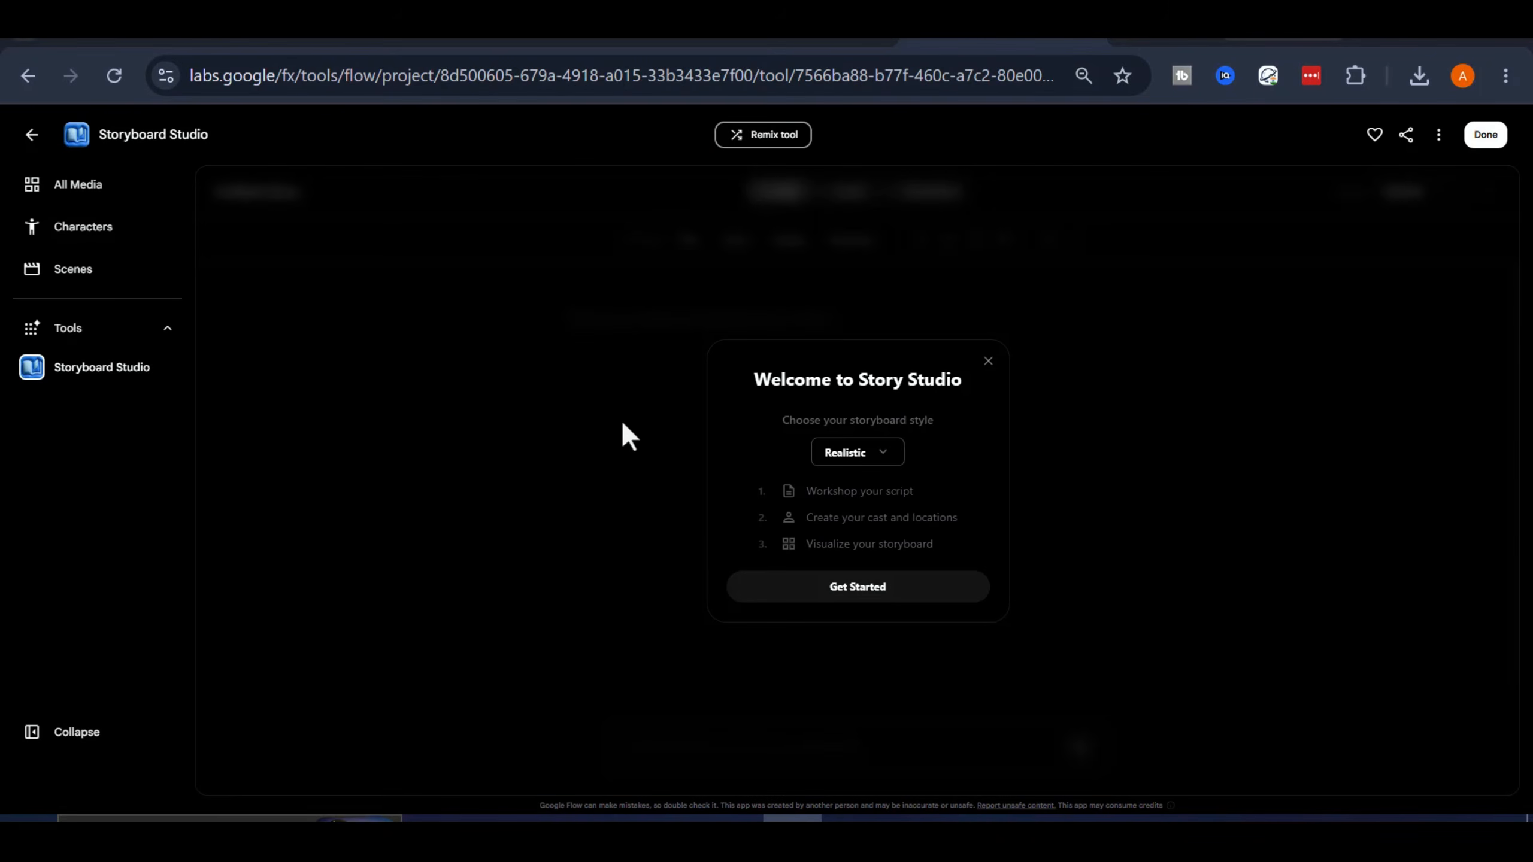
Review the storyboard style options, keep Realistic, and start the story
click(885, 452)
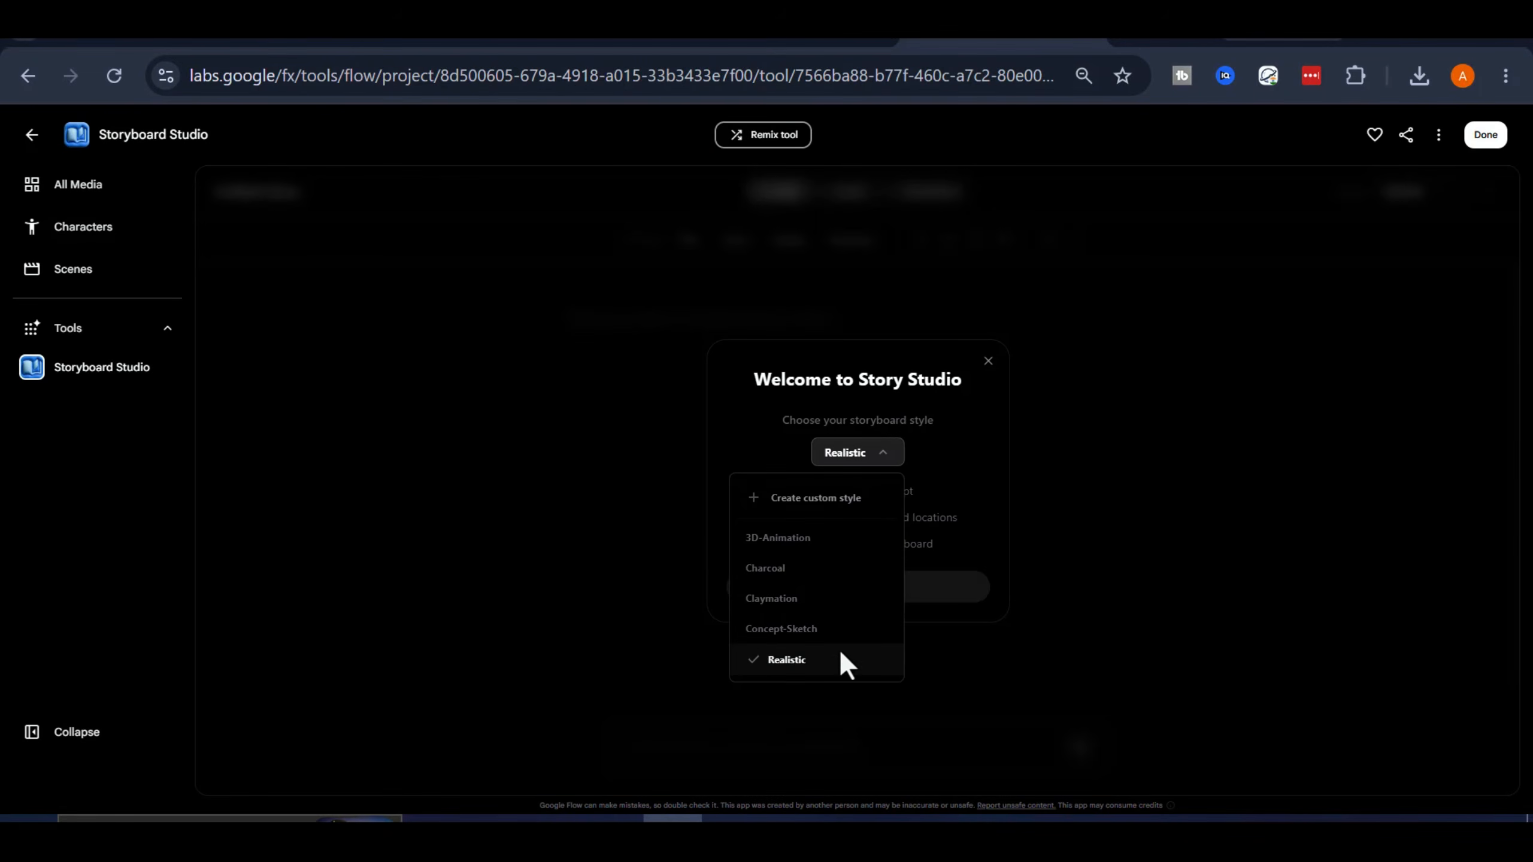
click(907, 490)
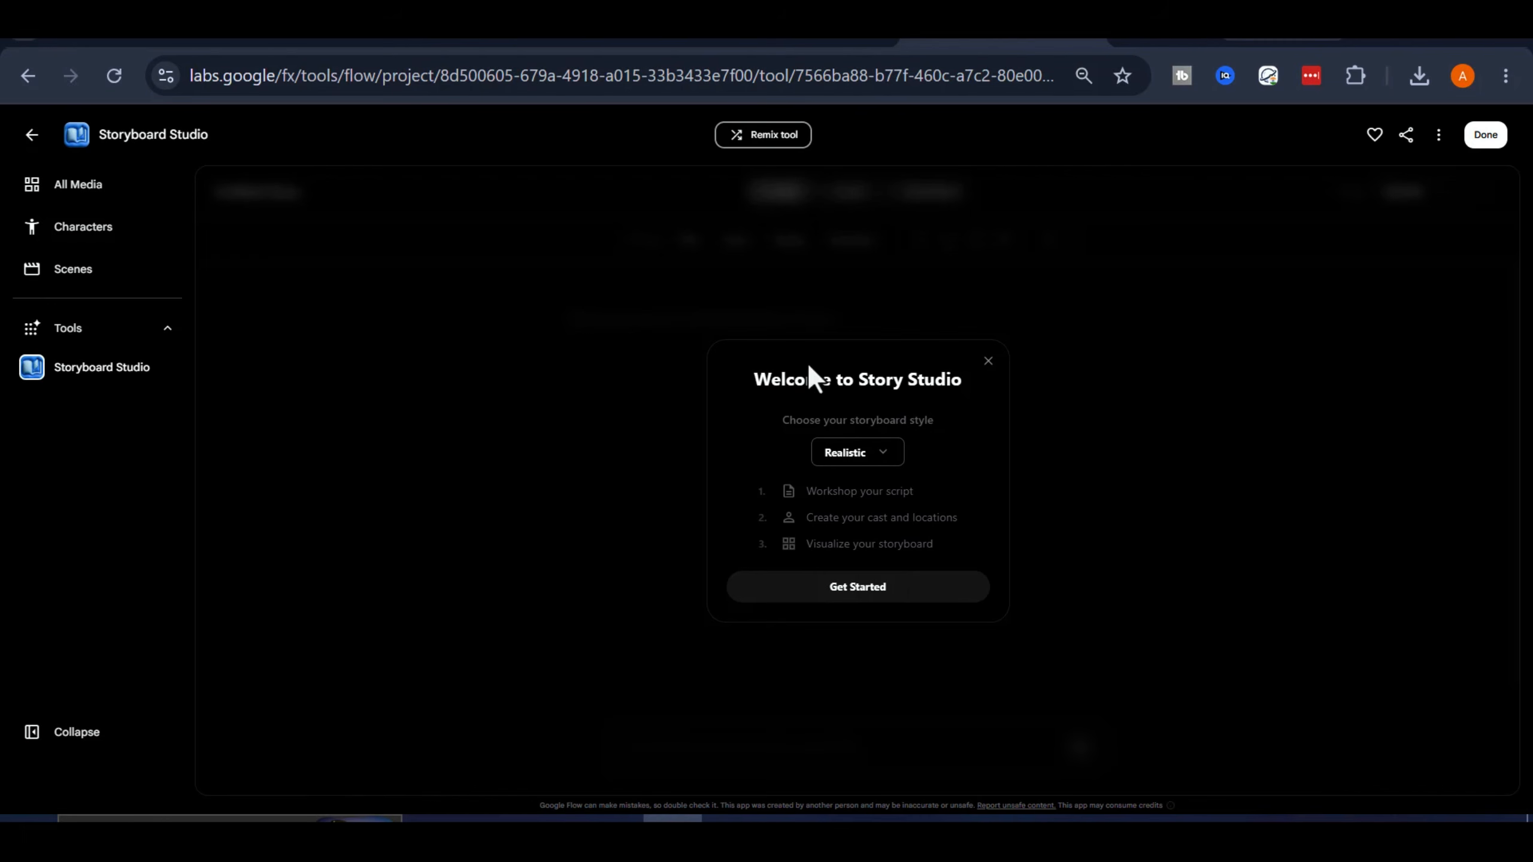
click(874, 585)
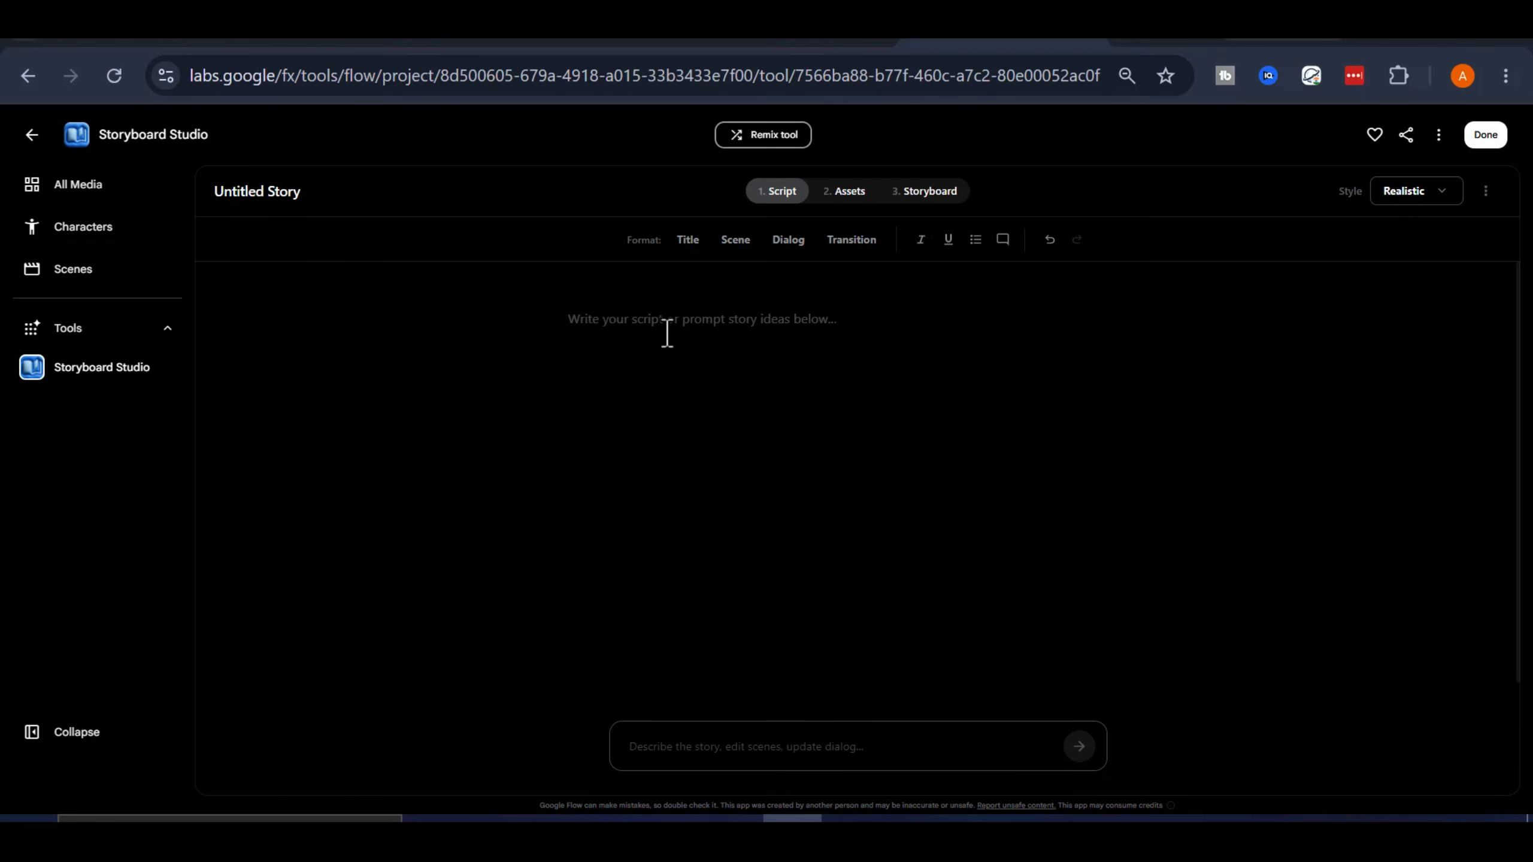
Paste and submit the story prompt for a 5 scene short adventure film about an explorer's search to generate the script
click(727, 758)
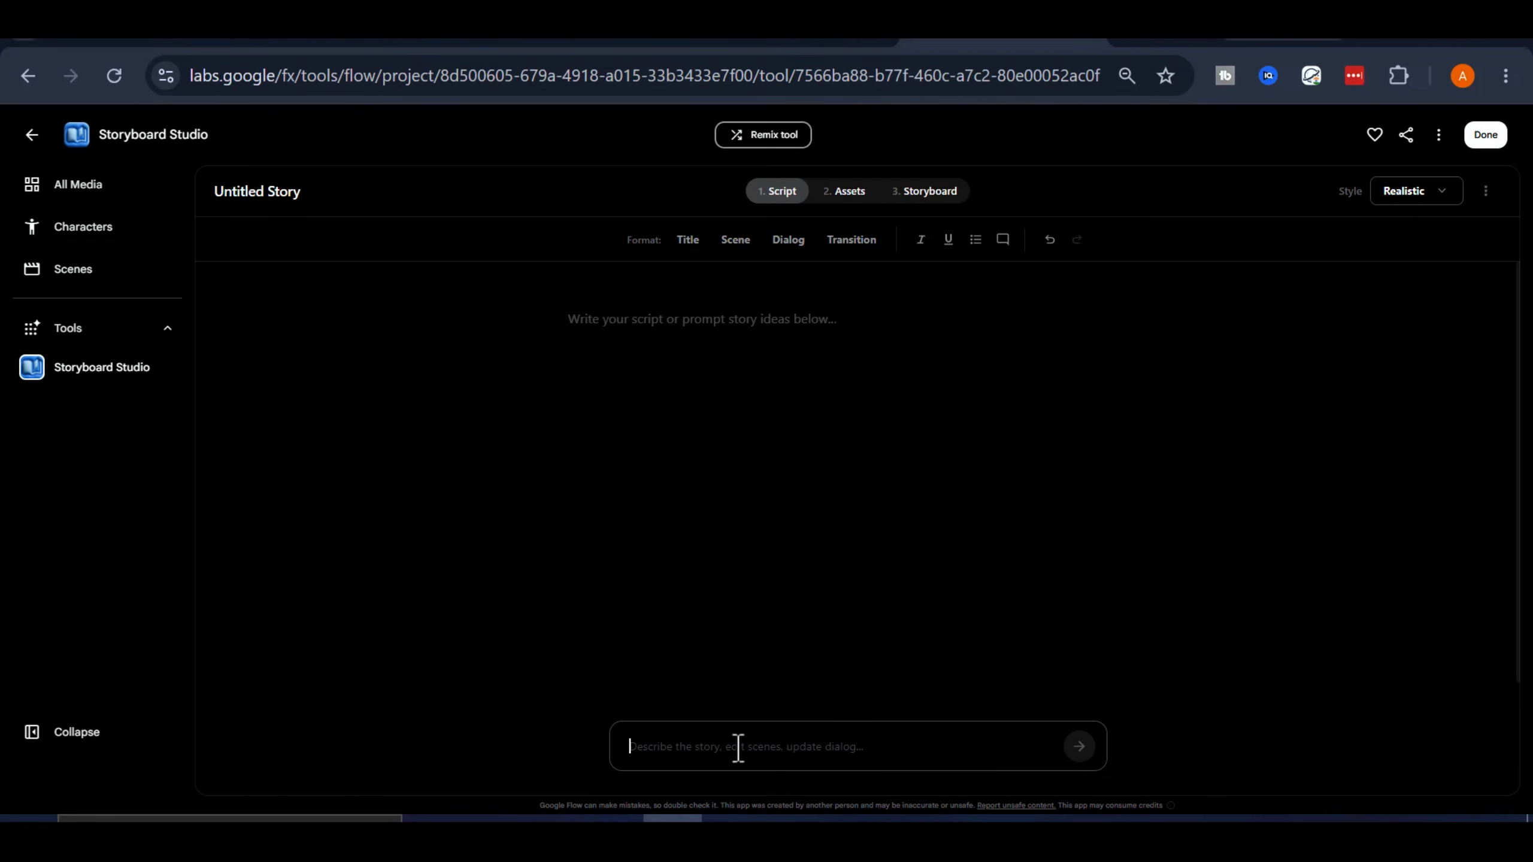
right_click(735, 746)
click(806, 477)
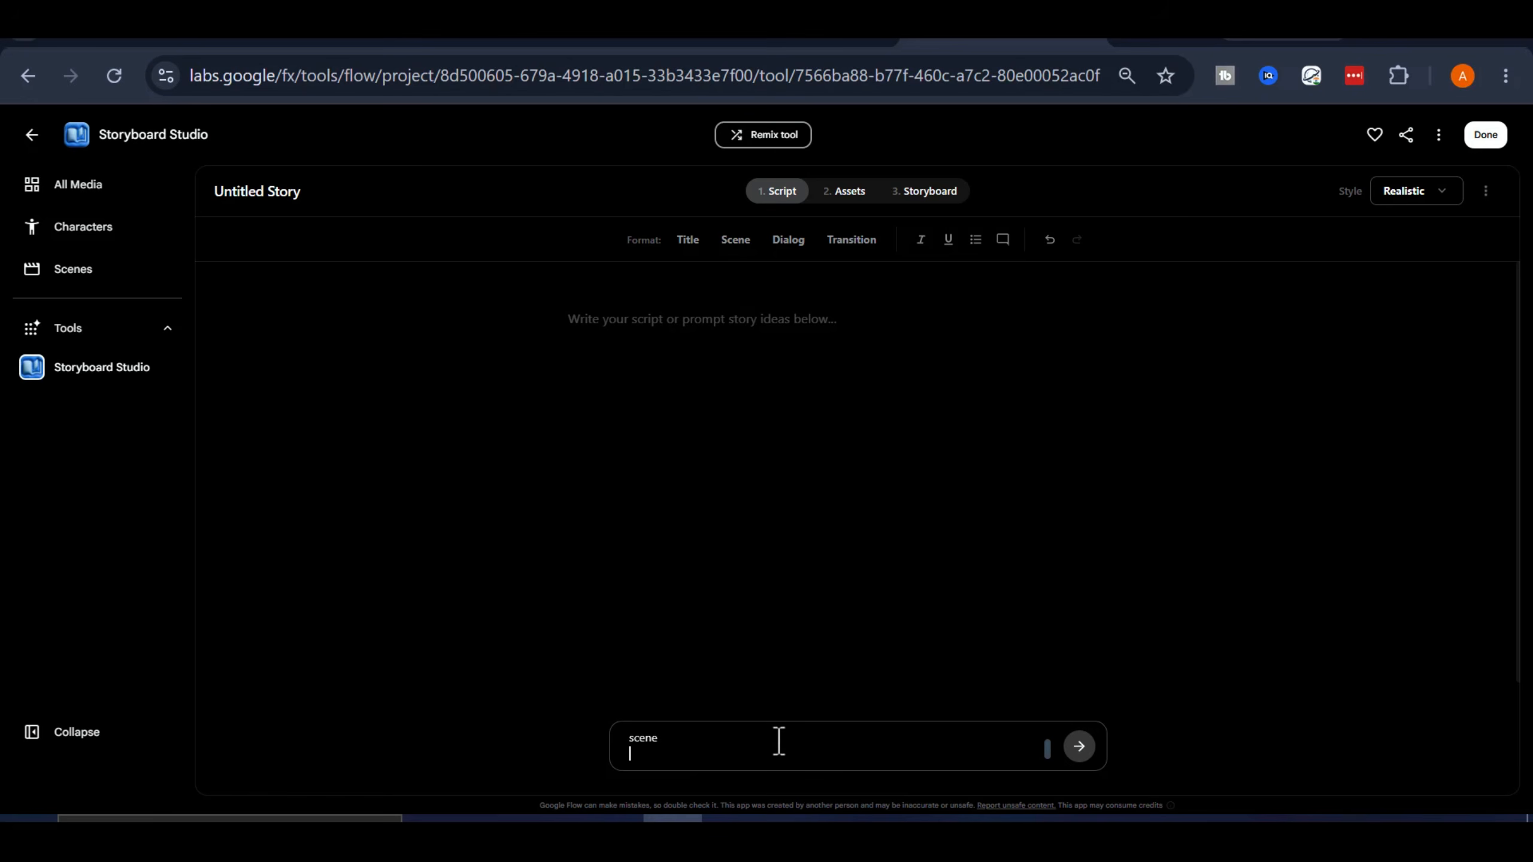
scroll(778, 742, up, 2)
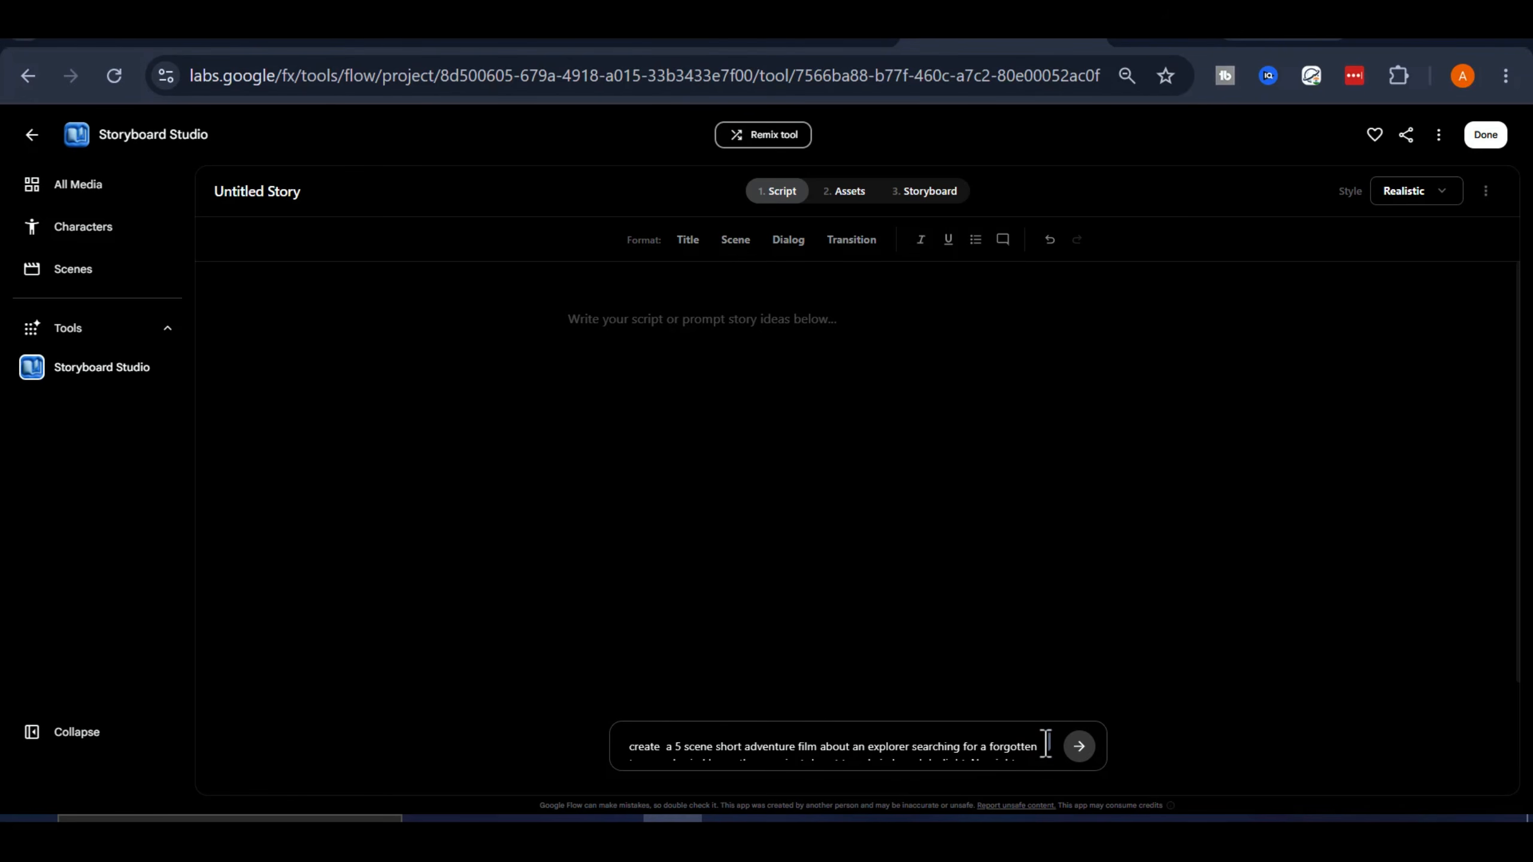
scroll(1046, 744, down, 2)
scroll(1045, 746, up, 2)
click(1077, 746)
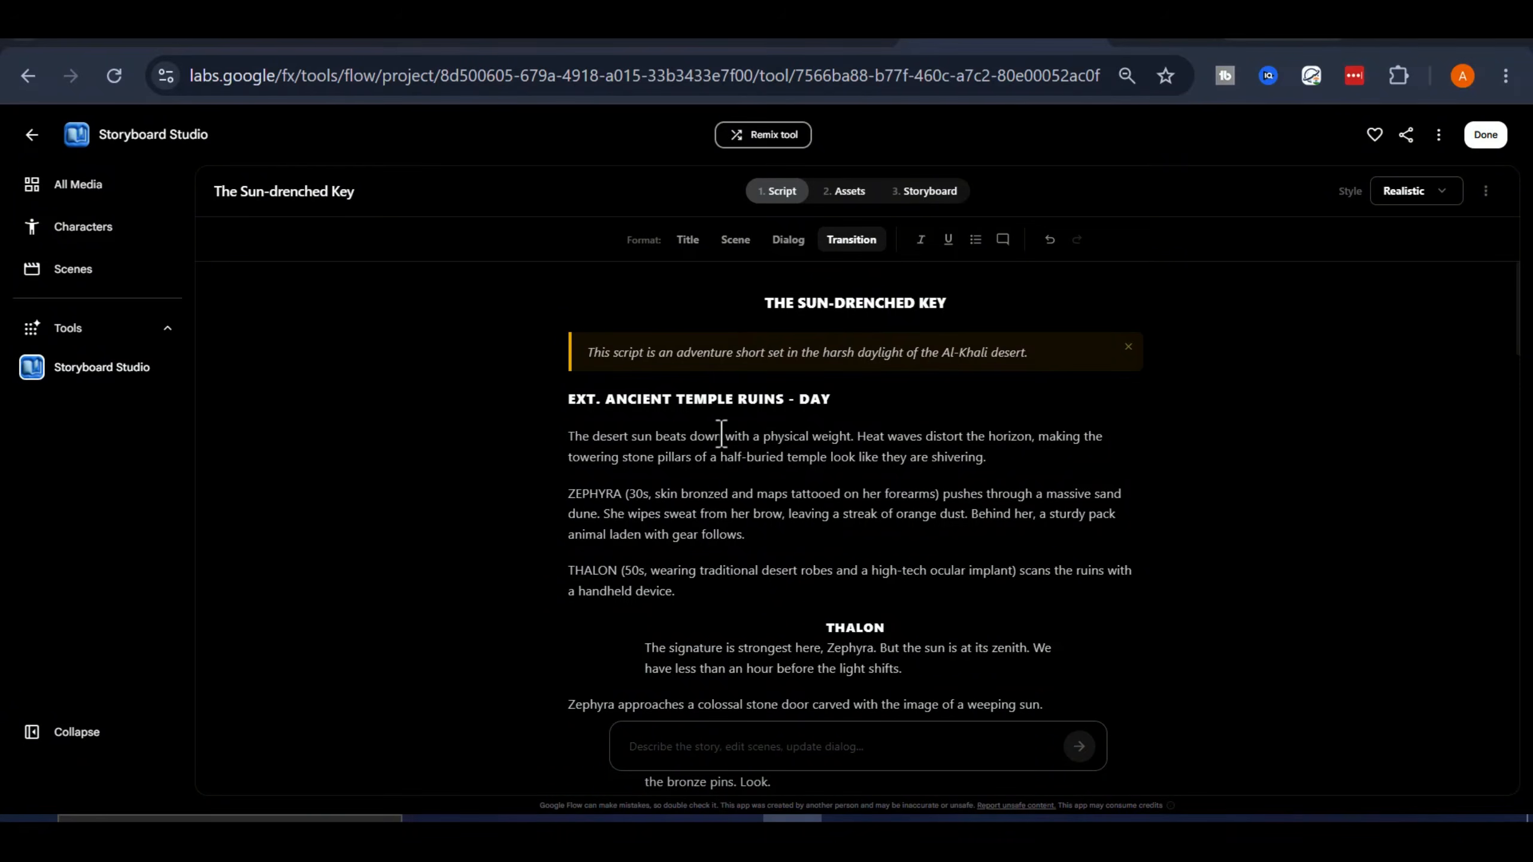
Read through the generated script, examining its scenes, dialogue and transitions from the title to the ending
scroll(864, 371, down, 5)
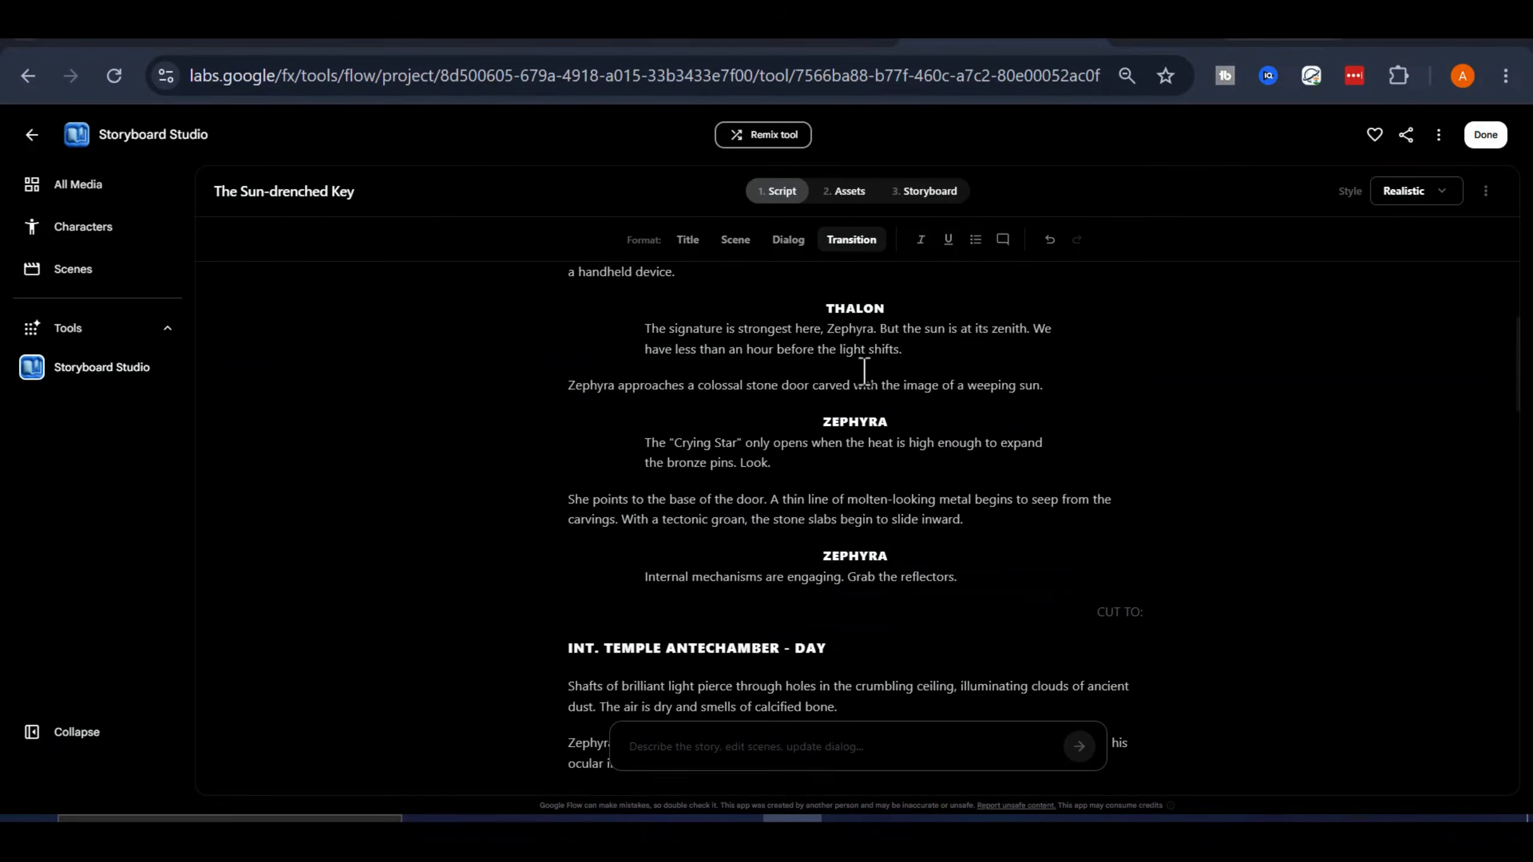
scroll(885, 370, down, 3)
scroll(892, 421, down, 3)
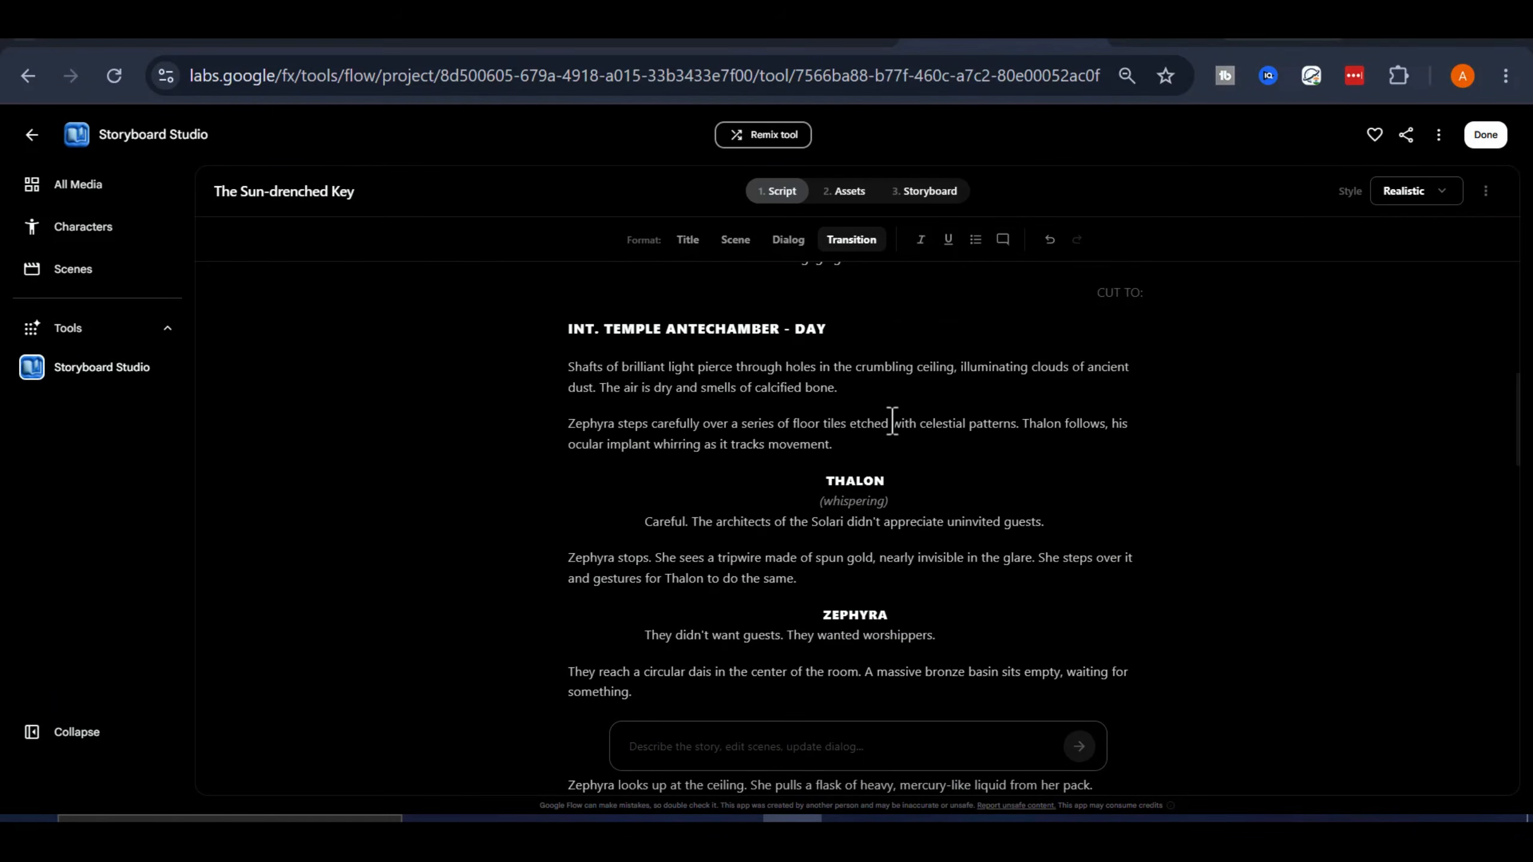
scroll(892, 421, down, 3)
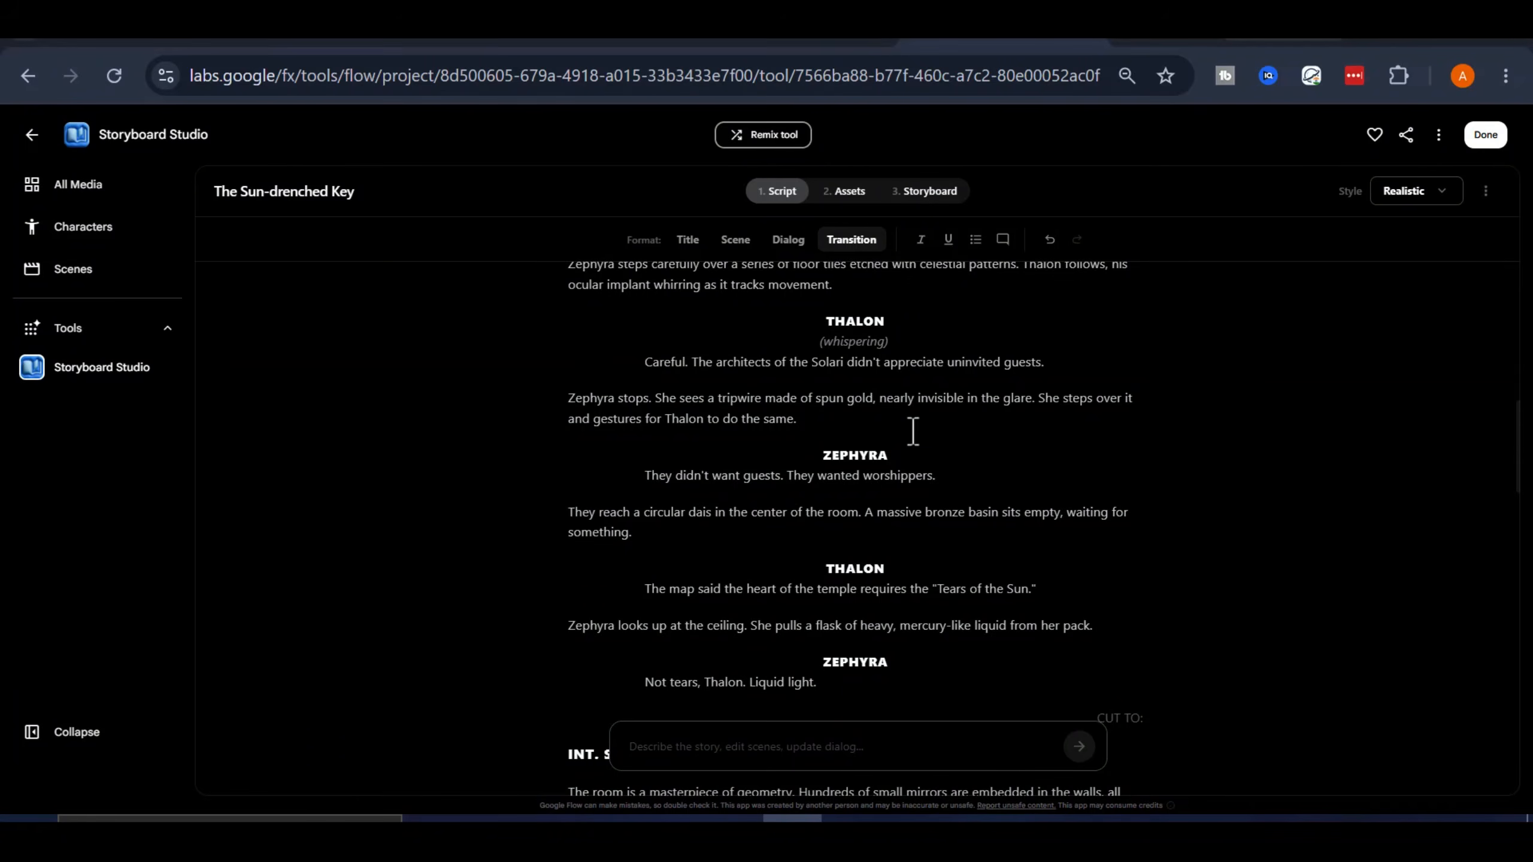
scroll(913, 431, down, 3)
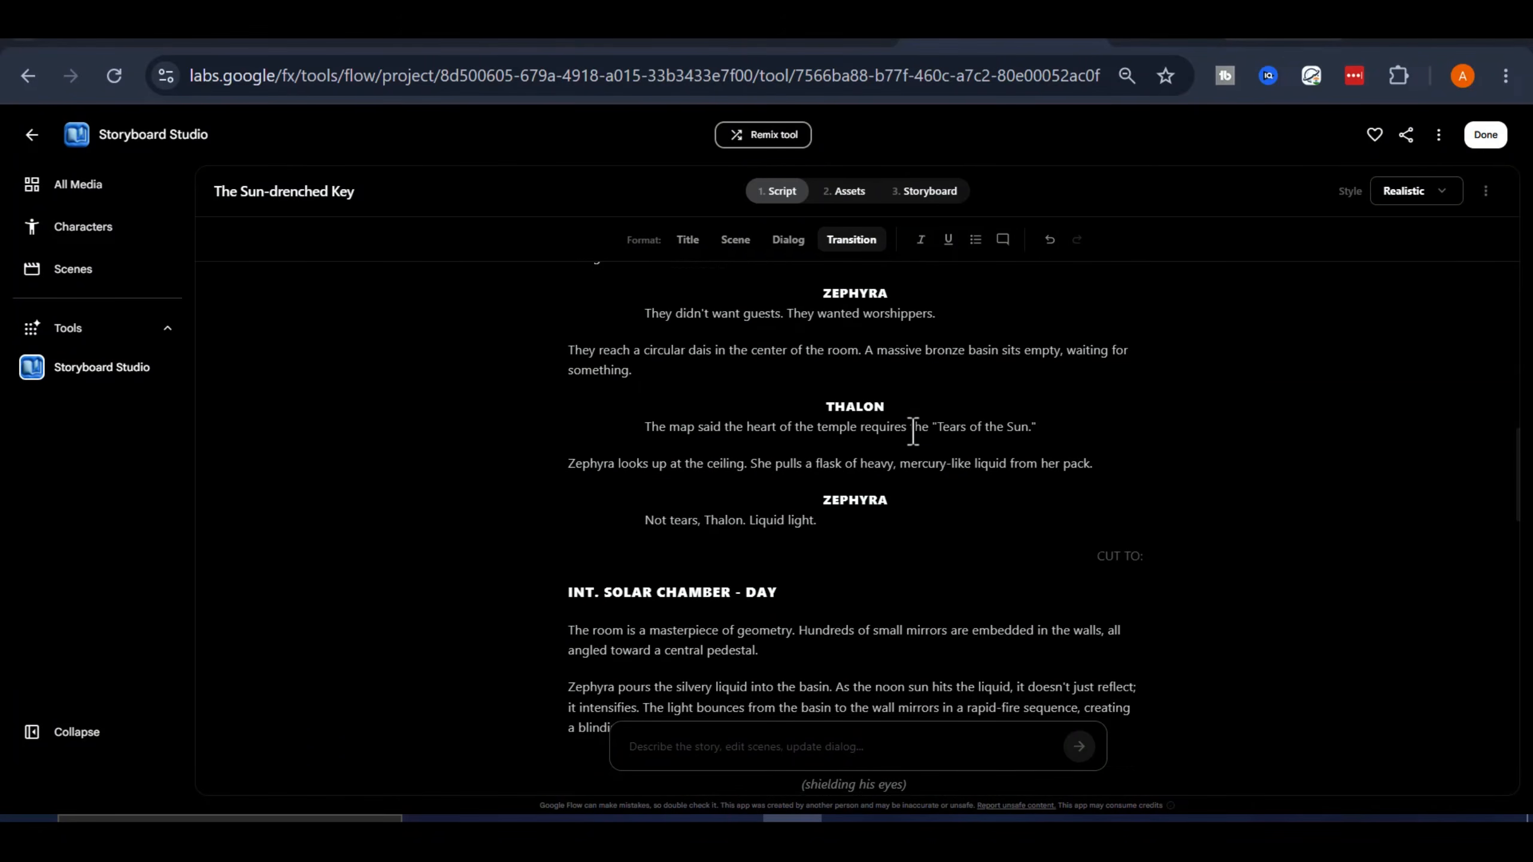
scroll(913, 431, down, 3)
scroll(913, 431, down, 3)
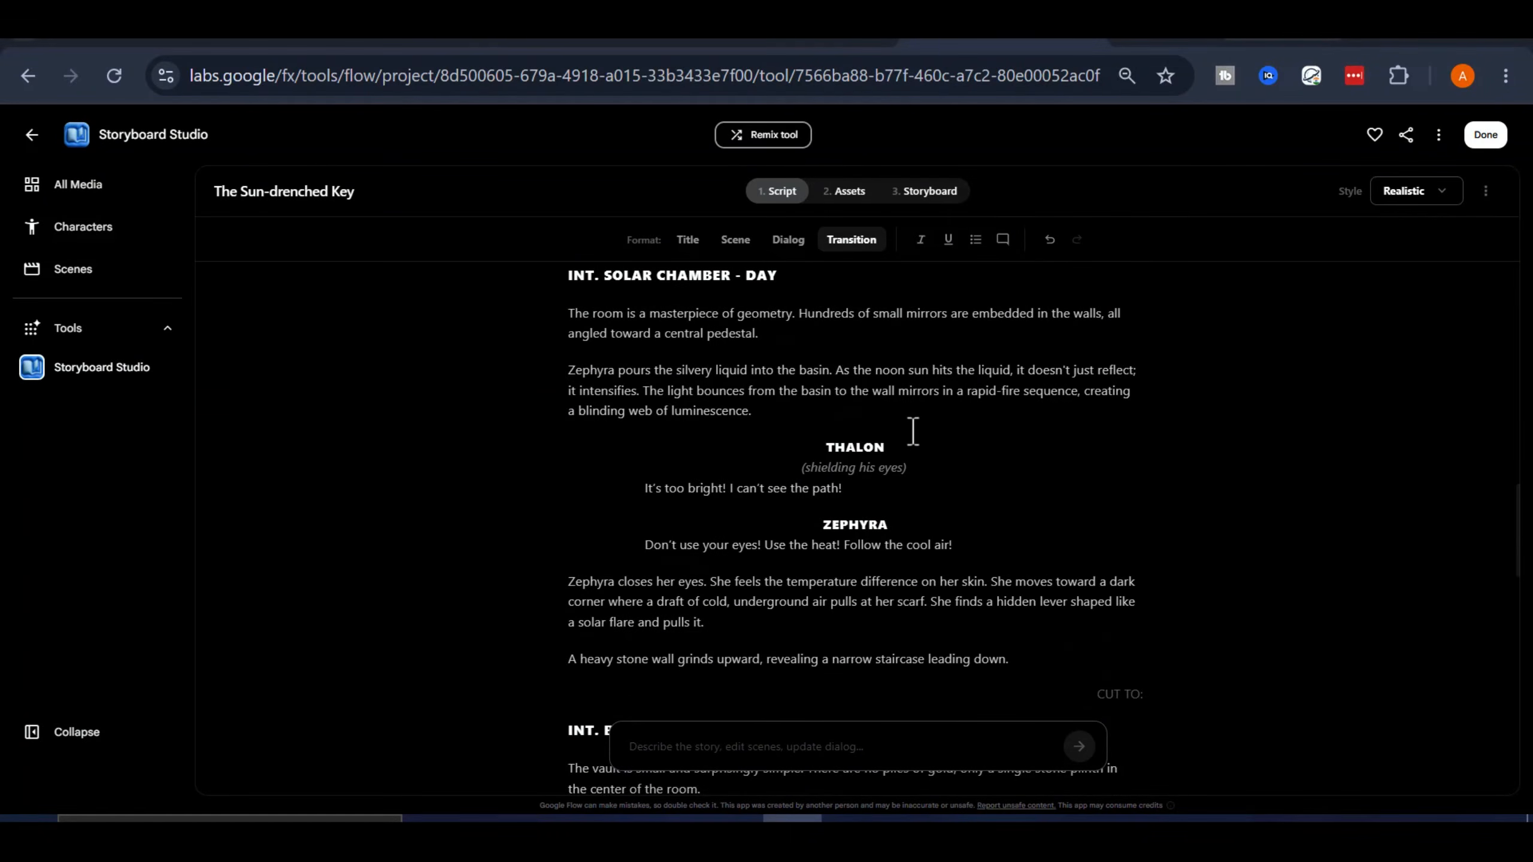
scroll(913, 431, down, 3)
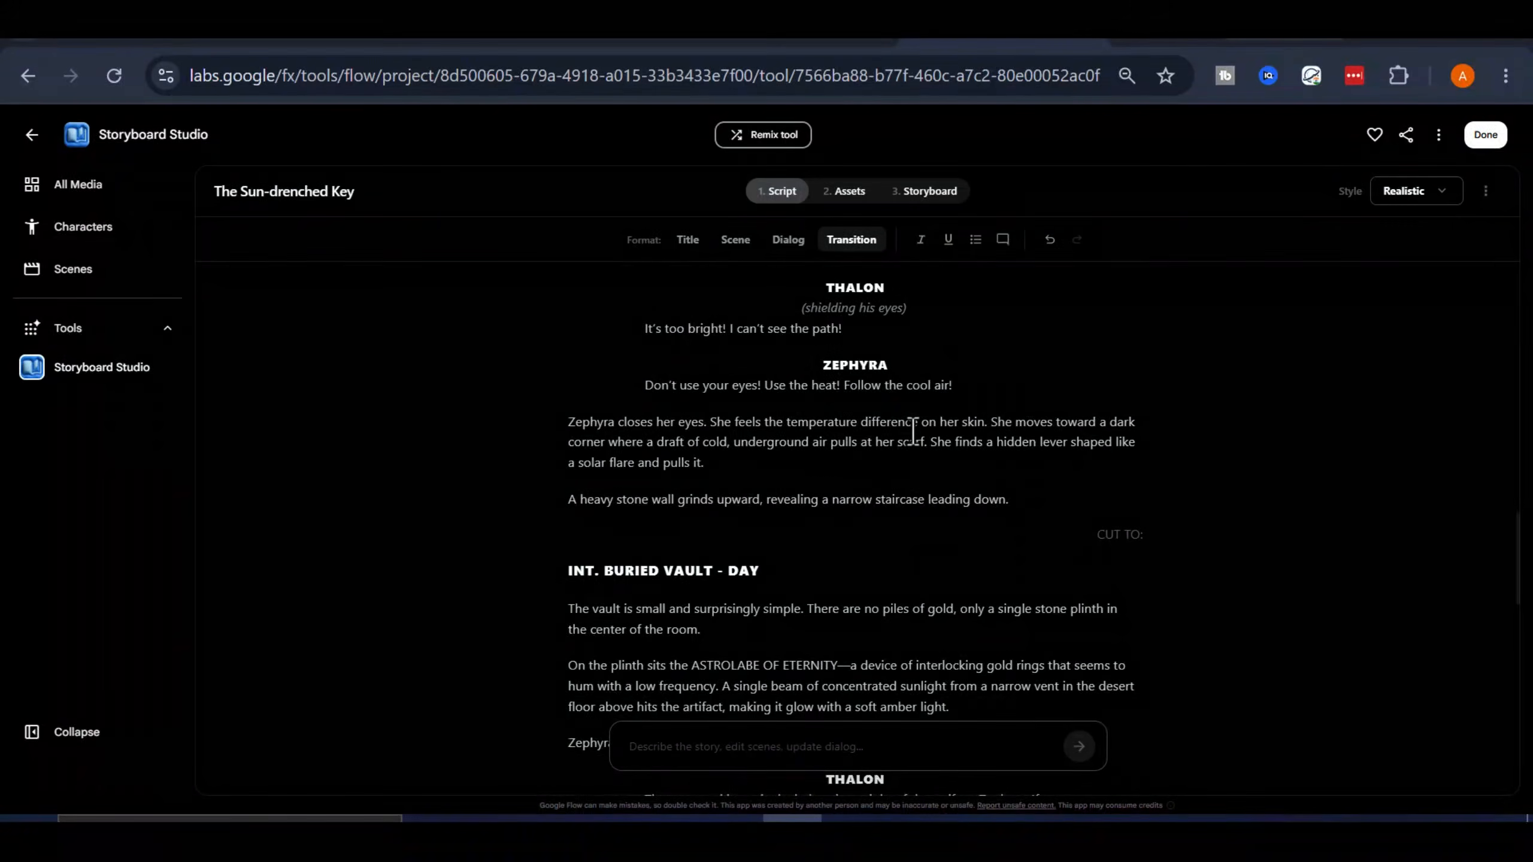
scroll(913, 431, down, 12)
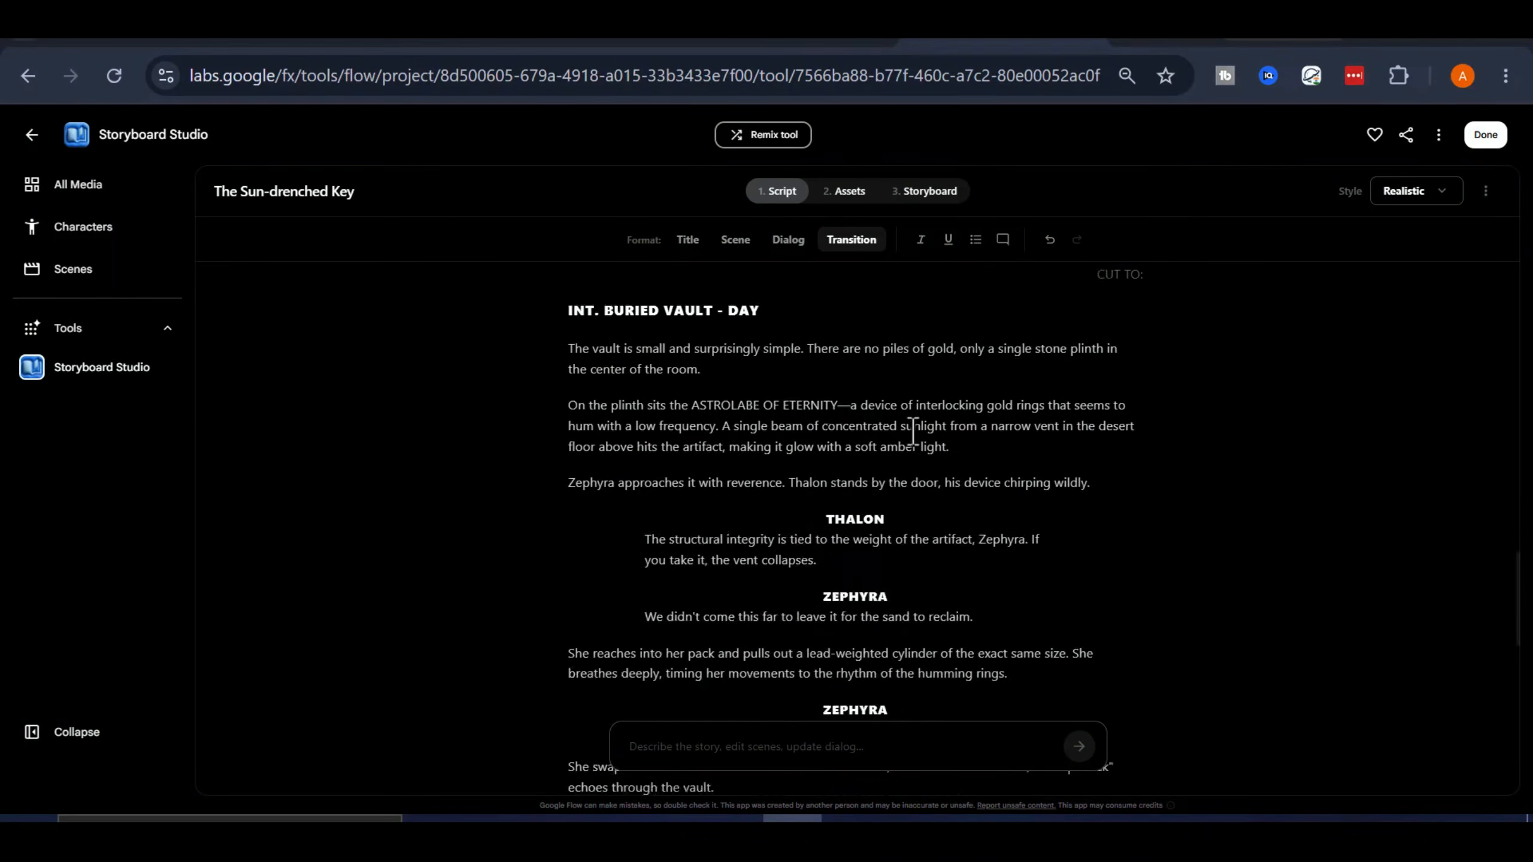
scroll(934, 472, down, 9)
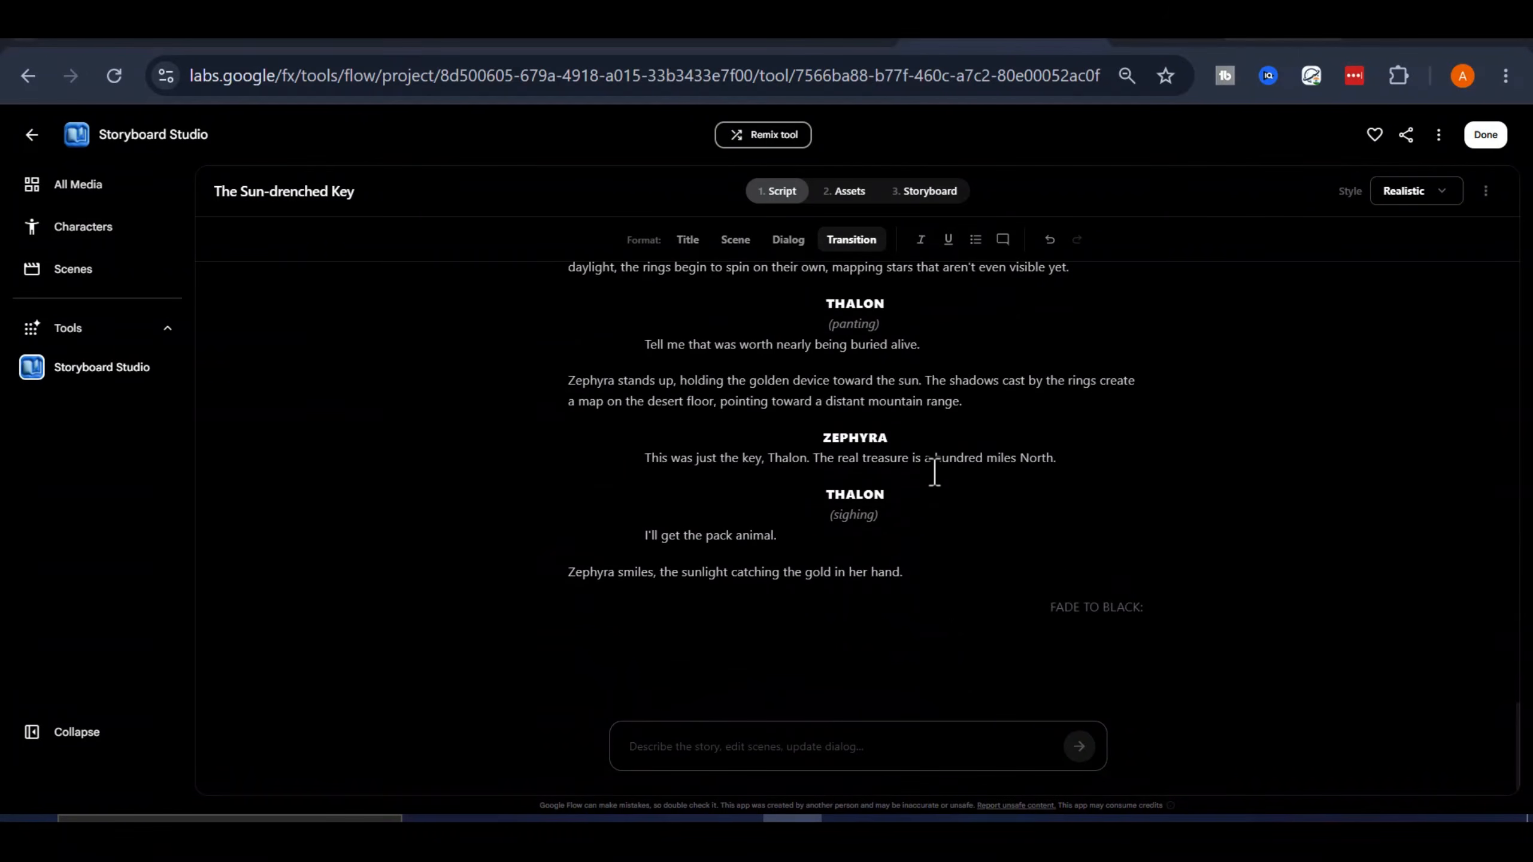
scroll(788, 572, up, 20)
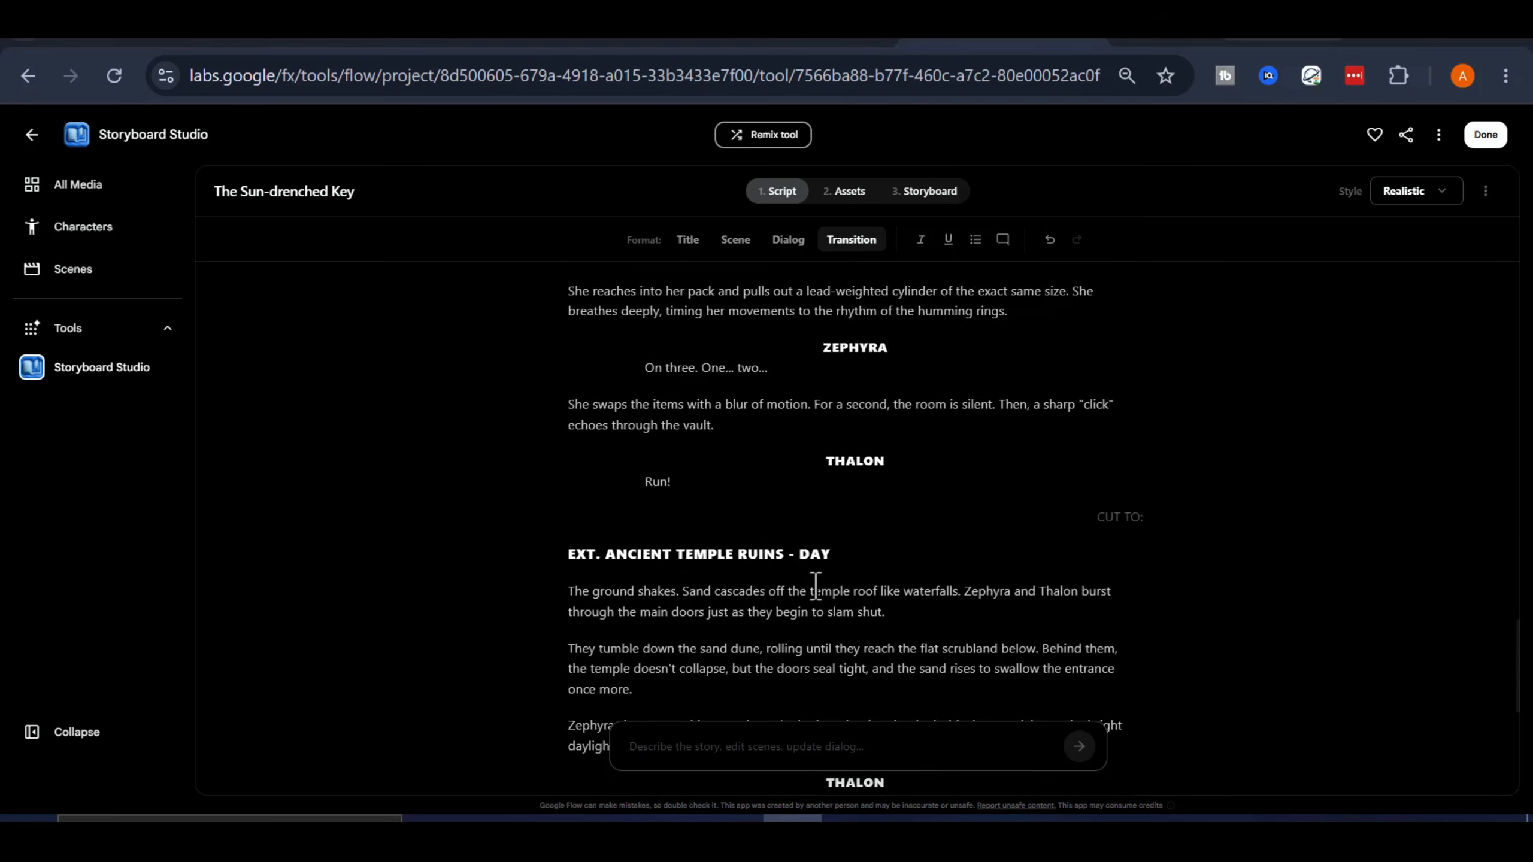
scroll(814, 585, up, 20)
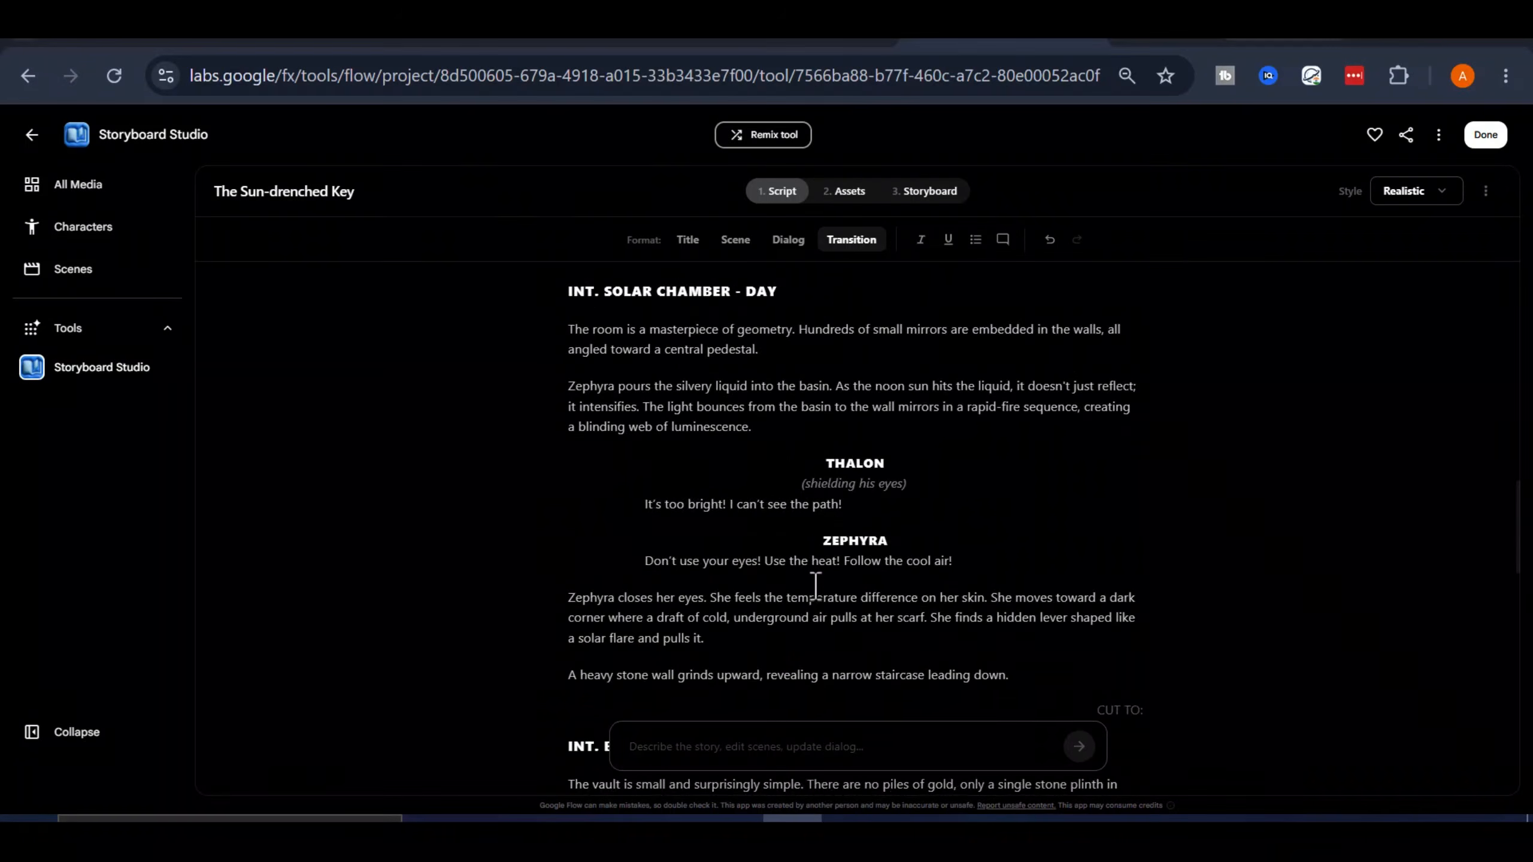
scroll(814, 586, up, 6)
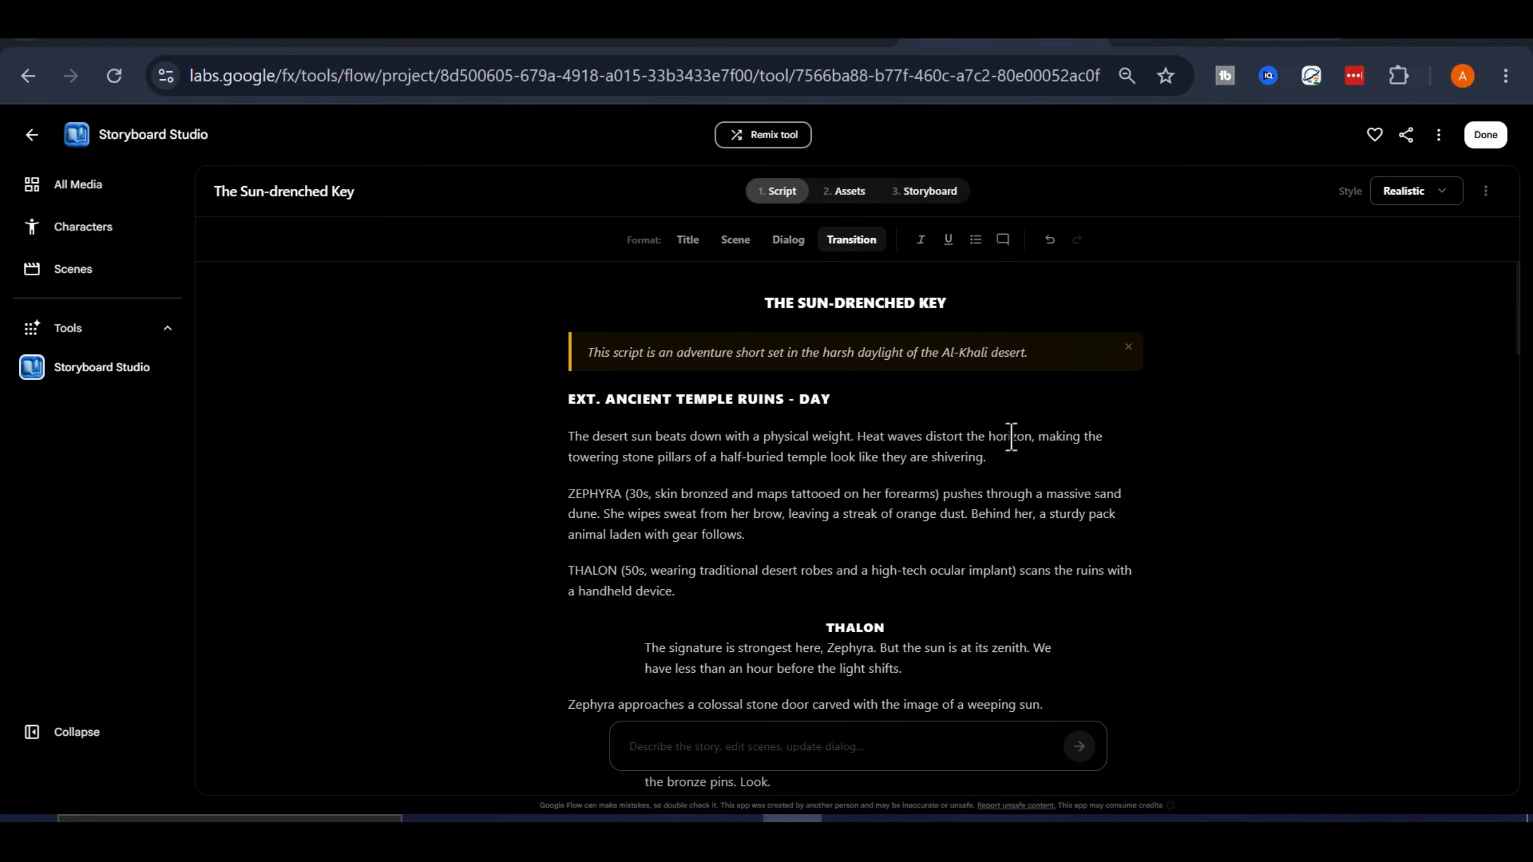
scroll(1011, 436, down, 10)
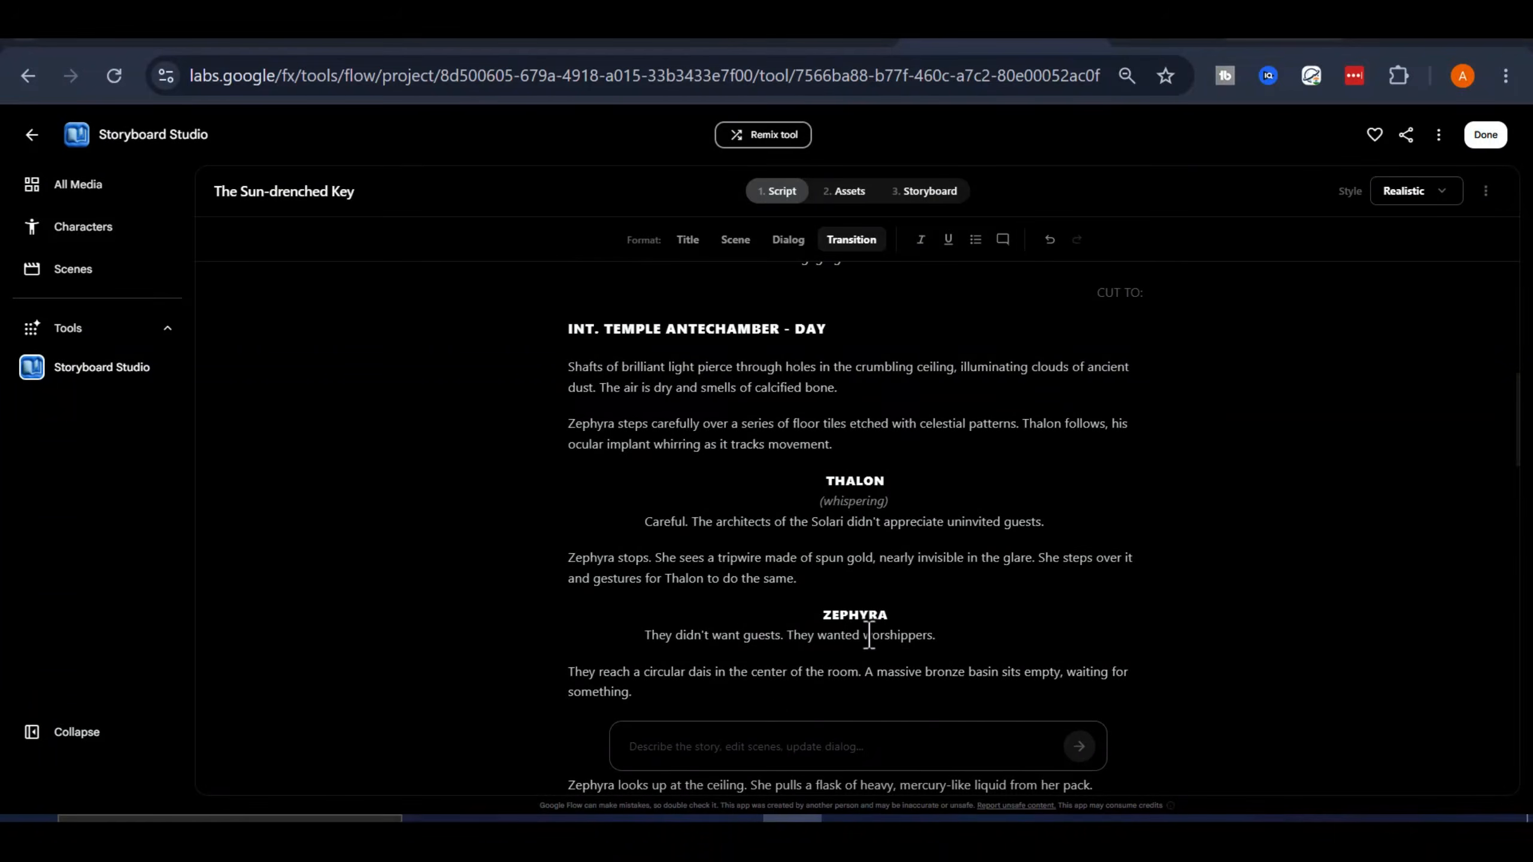
scroll(869, 603, down, 2)
scroll(869, 548, up, 10)
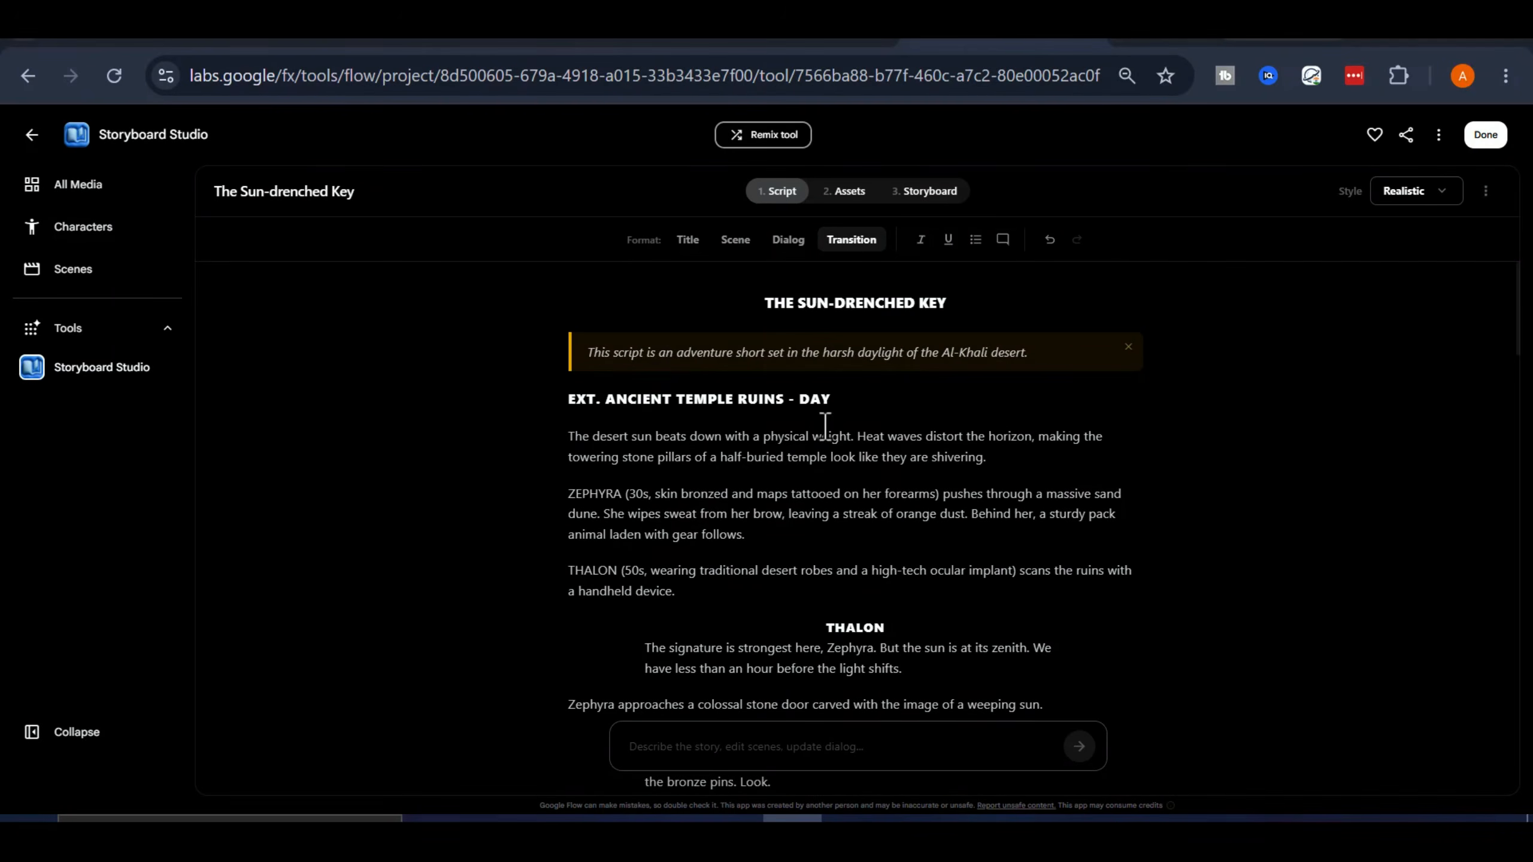
scroll(810, 536, down, 8)
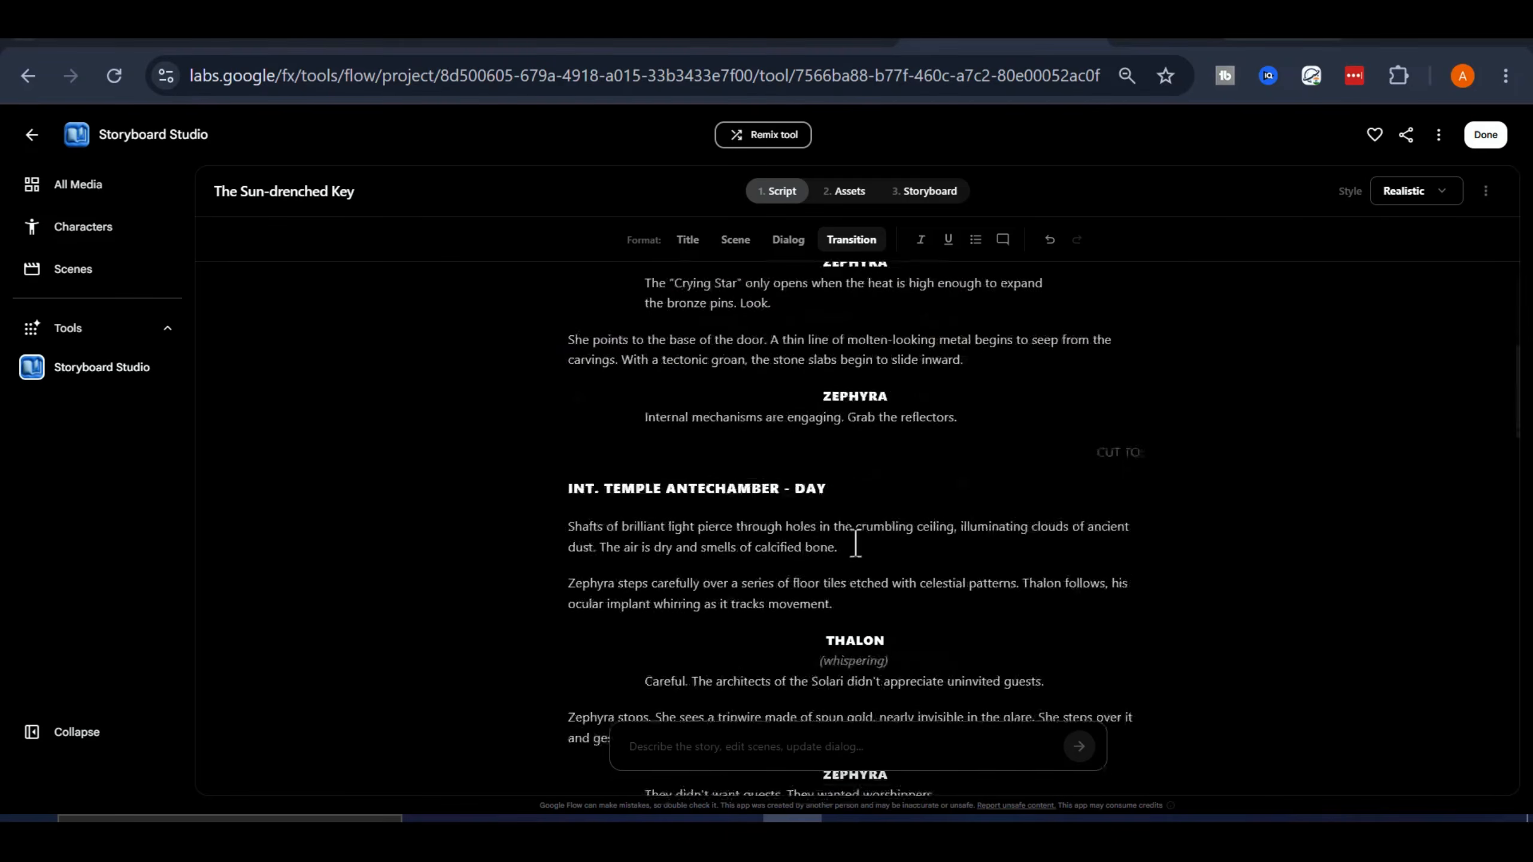
scroll(858, 537, down, 5)
scroll(859, 537, up, 8)
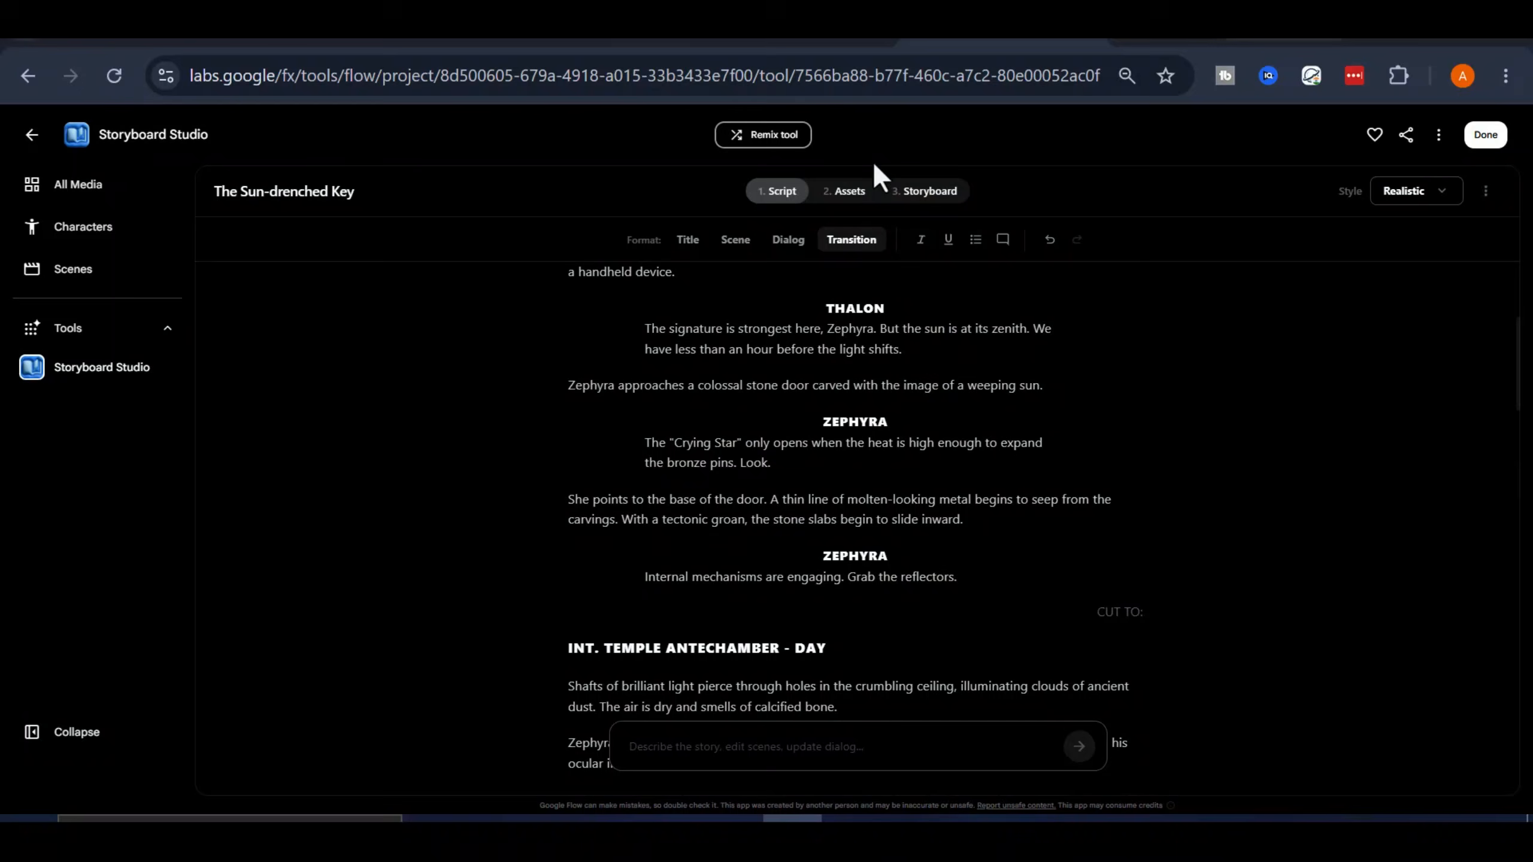
Autofill the character images in the story's assets and open Zephyra's character details
click(852, 191)
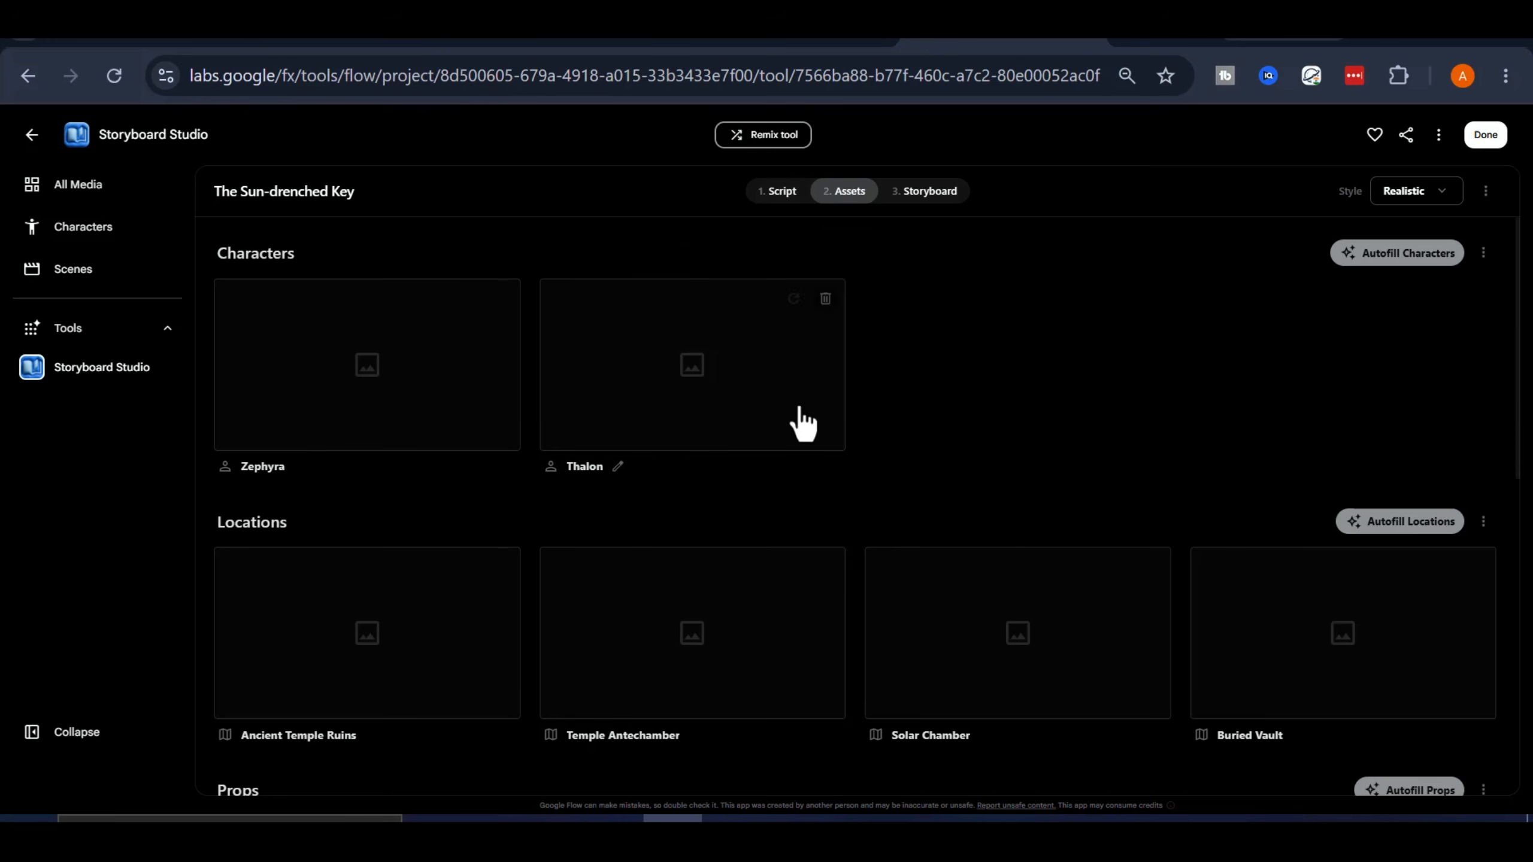
click(1394, 254)
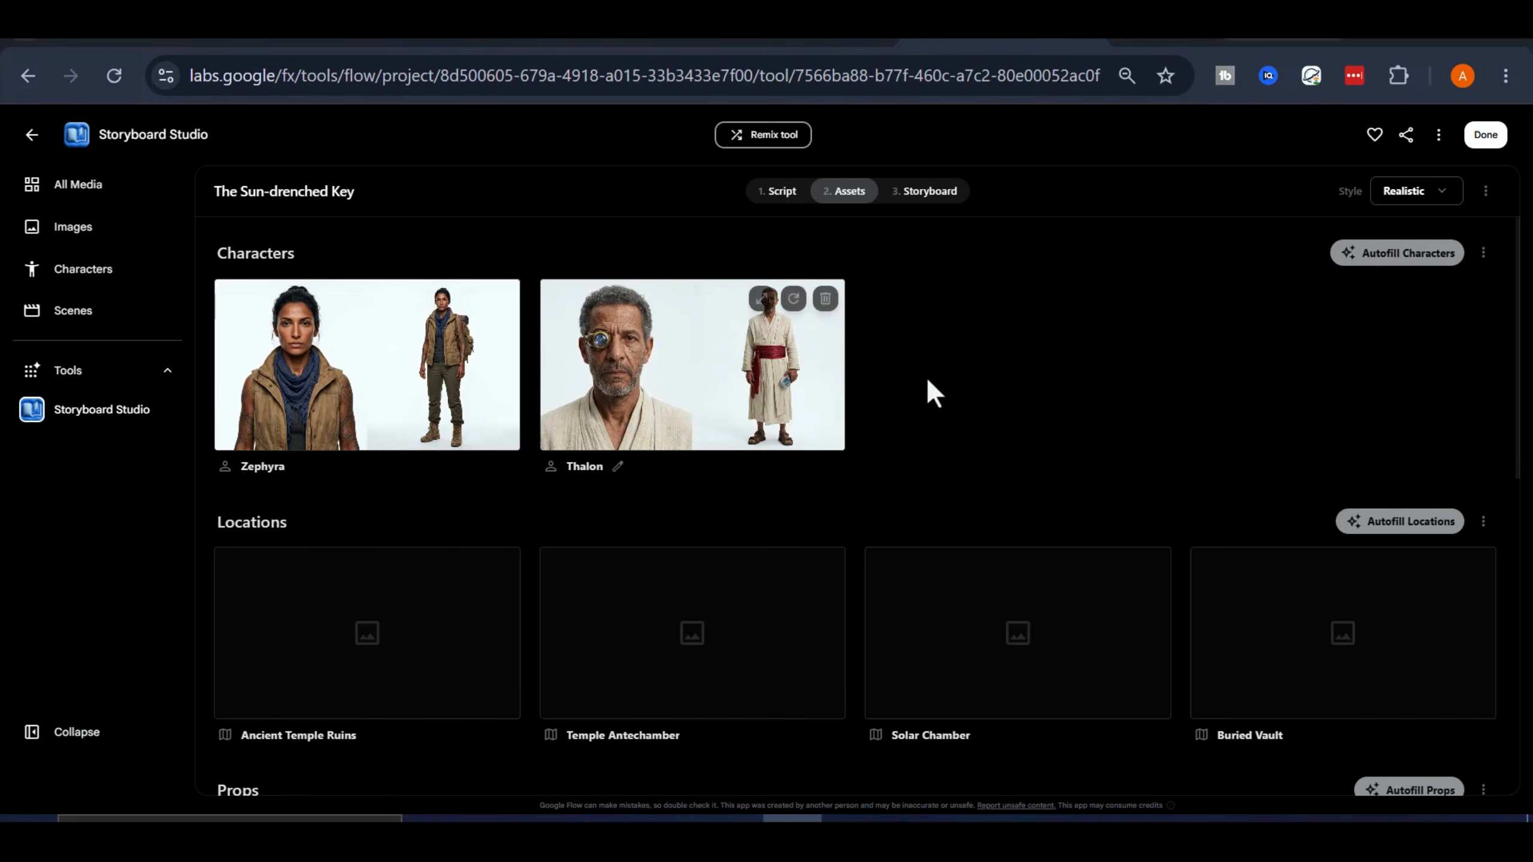
click(357, 427)
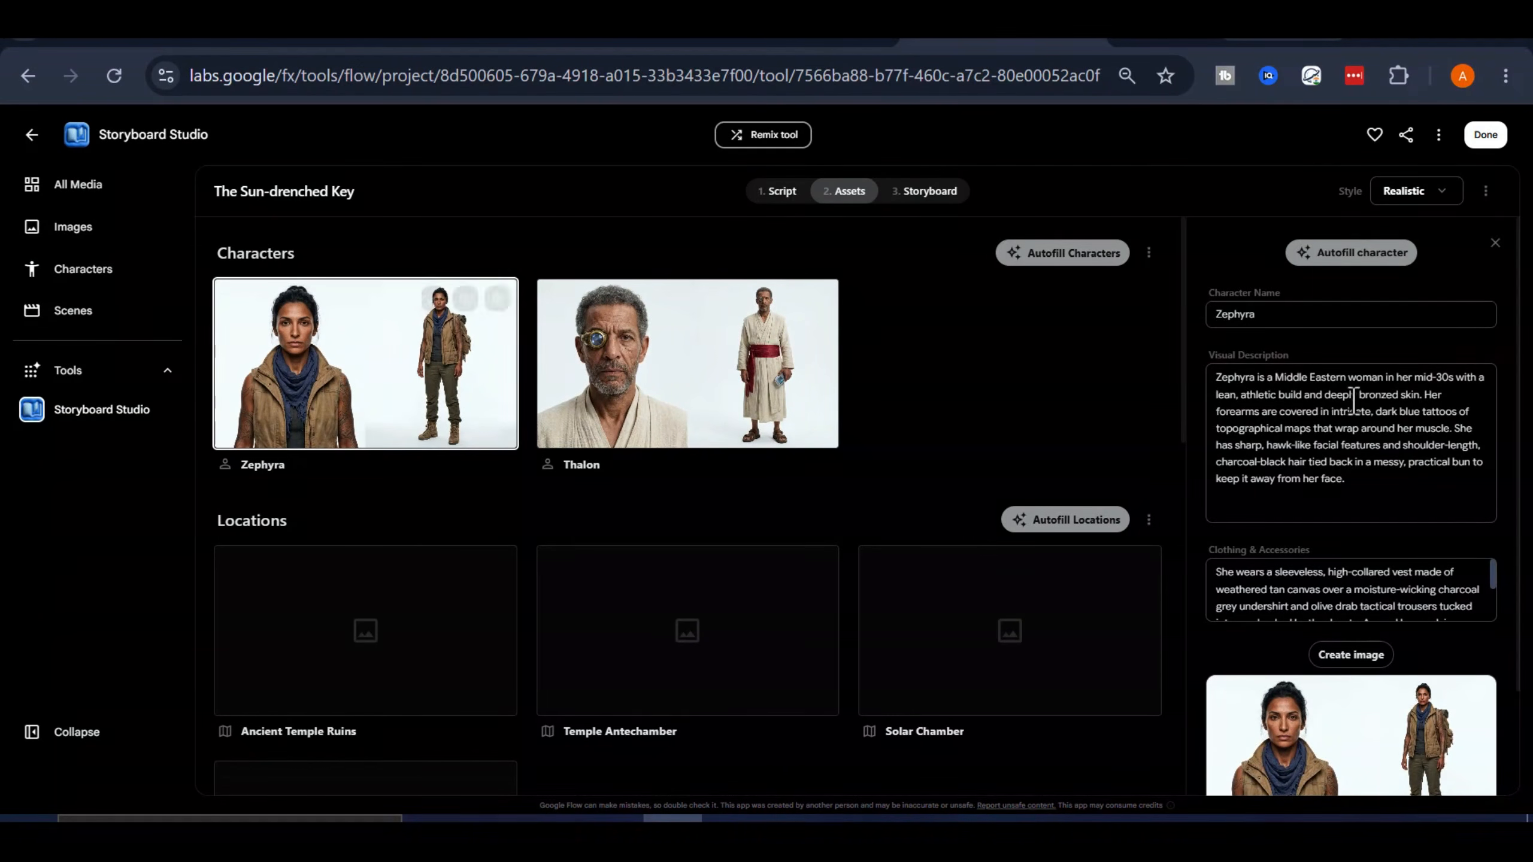
Review the visual description, clothing details and generated image of Zephyra and of Thalon, and close the character details
scroll(1294, 392, down, 2)
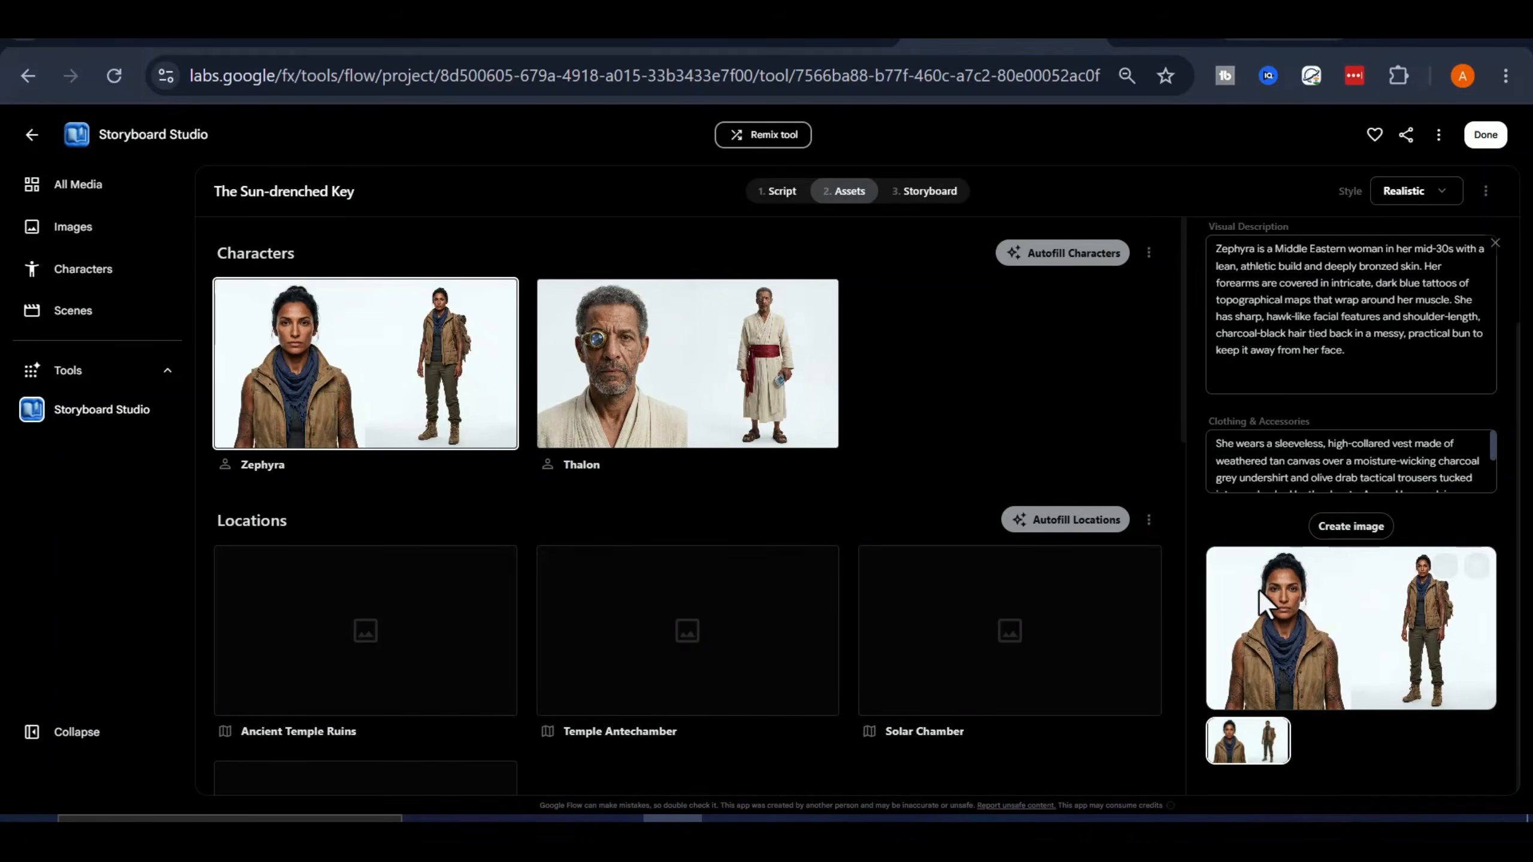
scroll(1346, 453, up, 2)
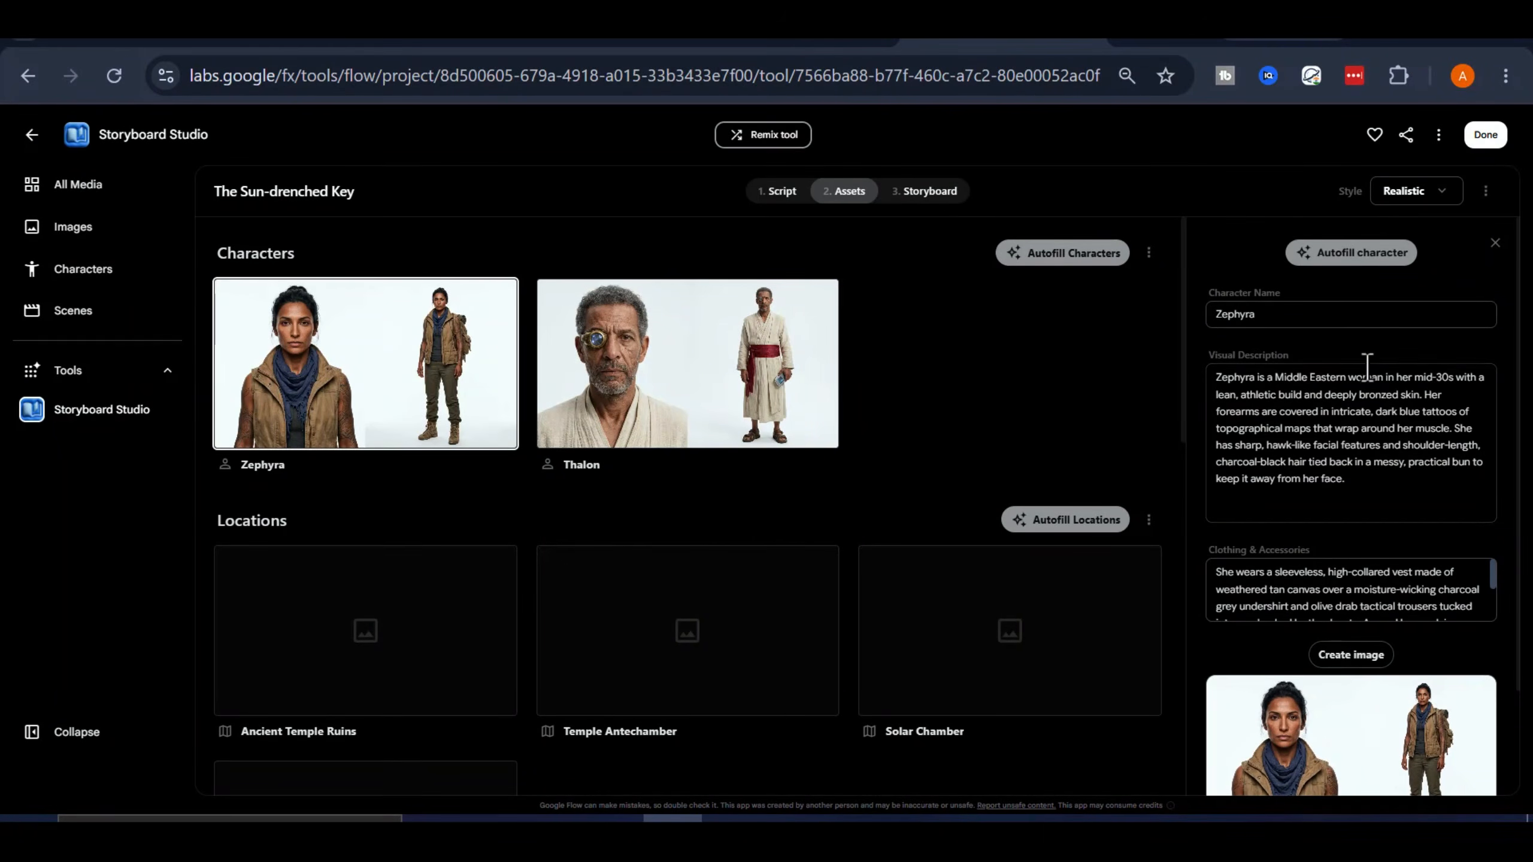
scroll(1355, 332, down, 1)
scroll(1355, 332, up, 2)
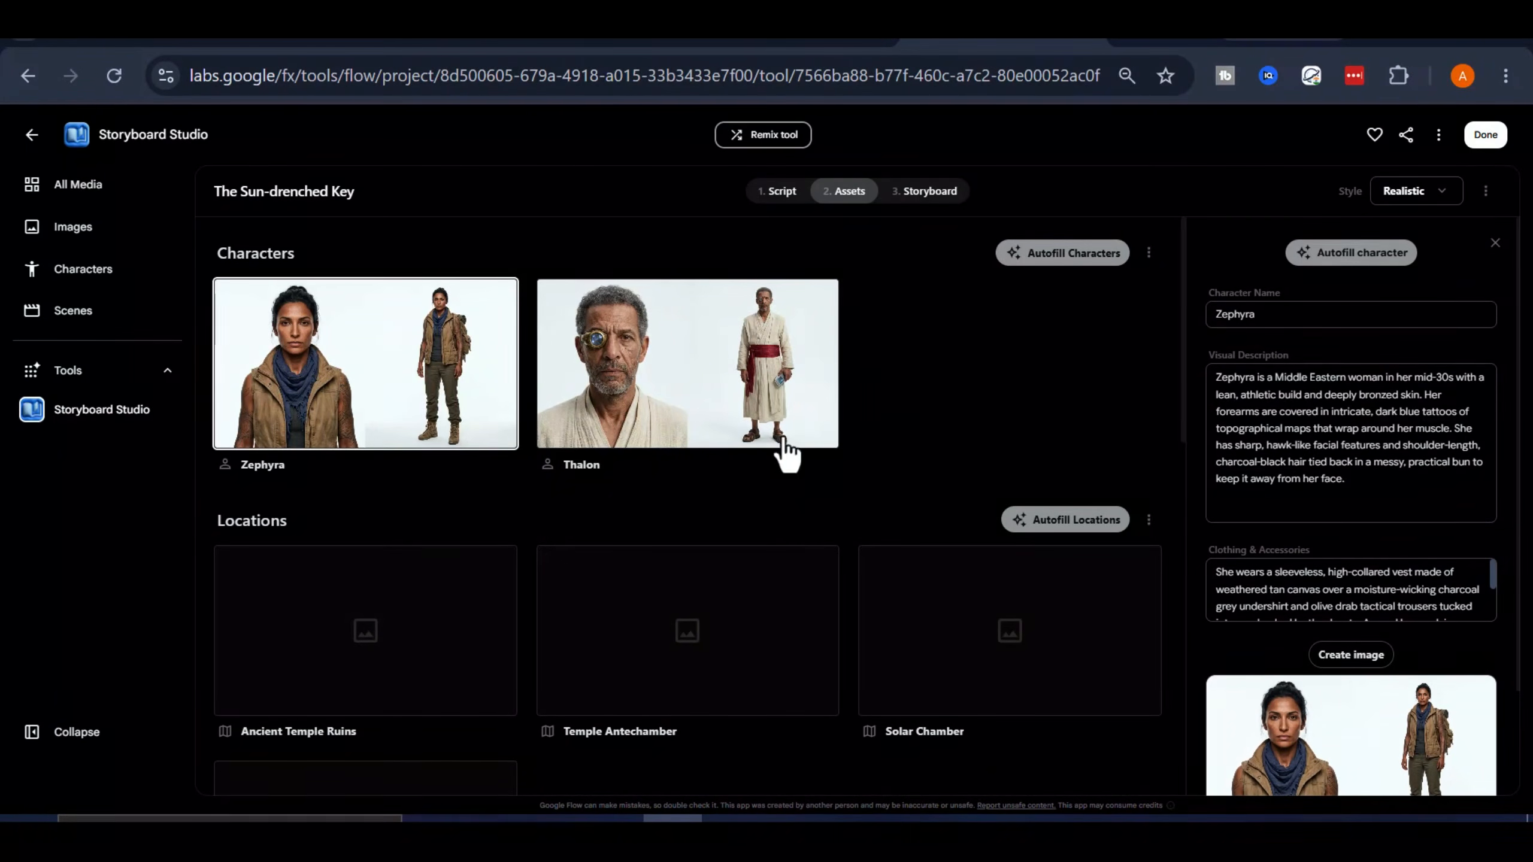
click(700, 405)
scroll(1334, 544, down, 3)
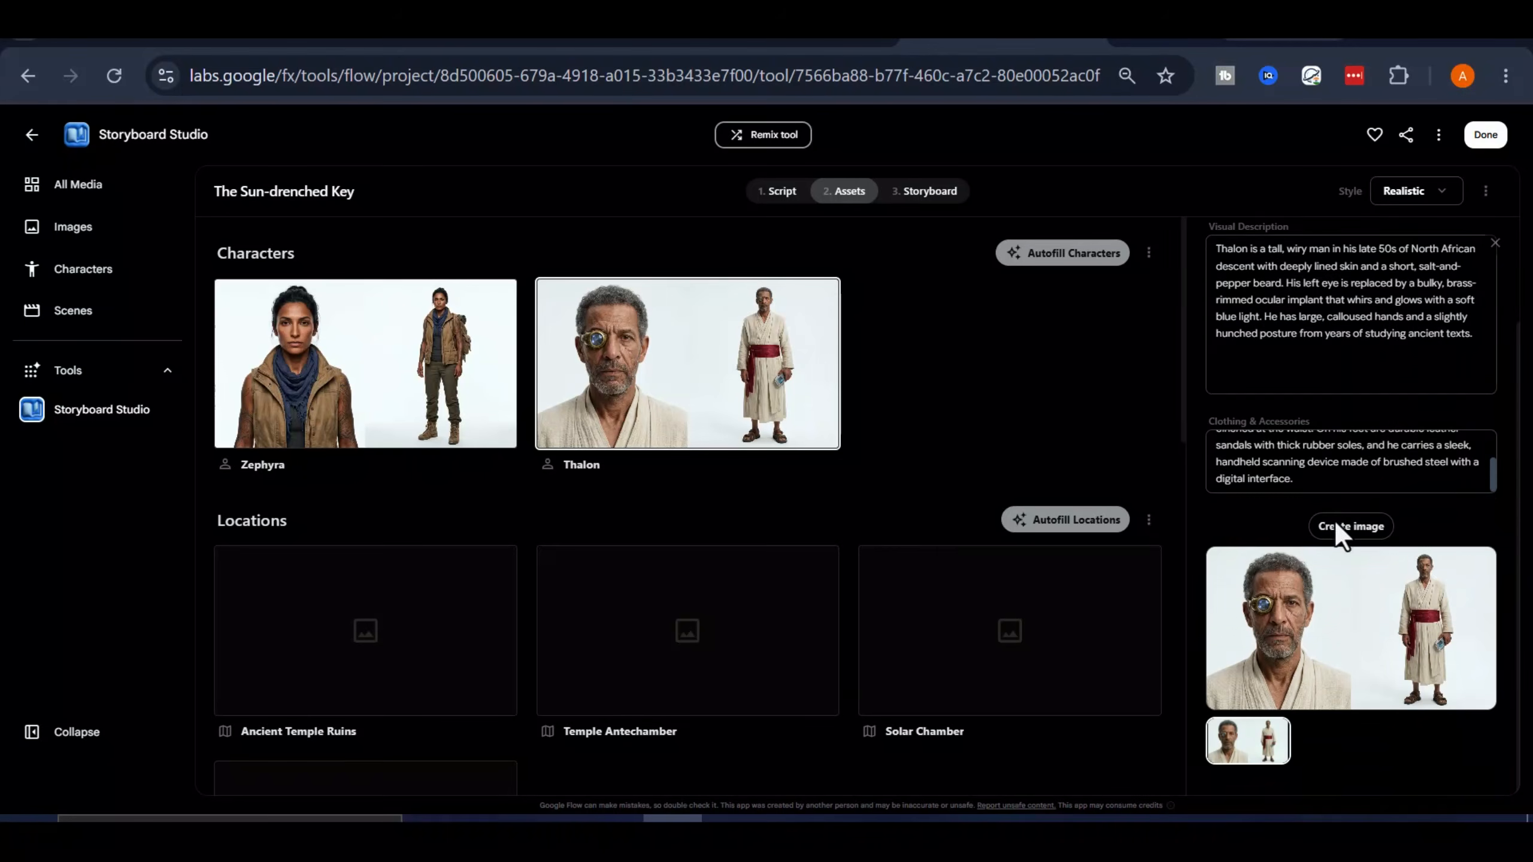
scroll(1387, 412, up, 2)
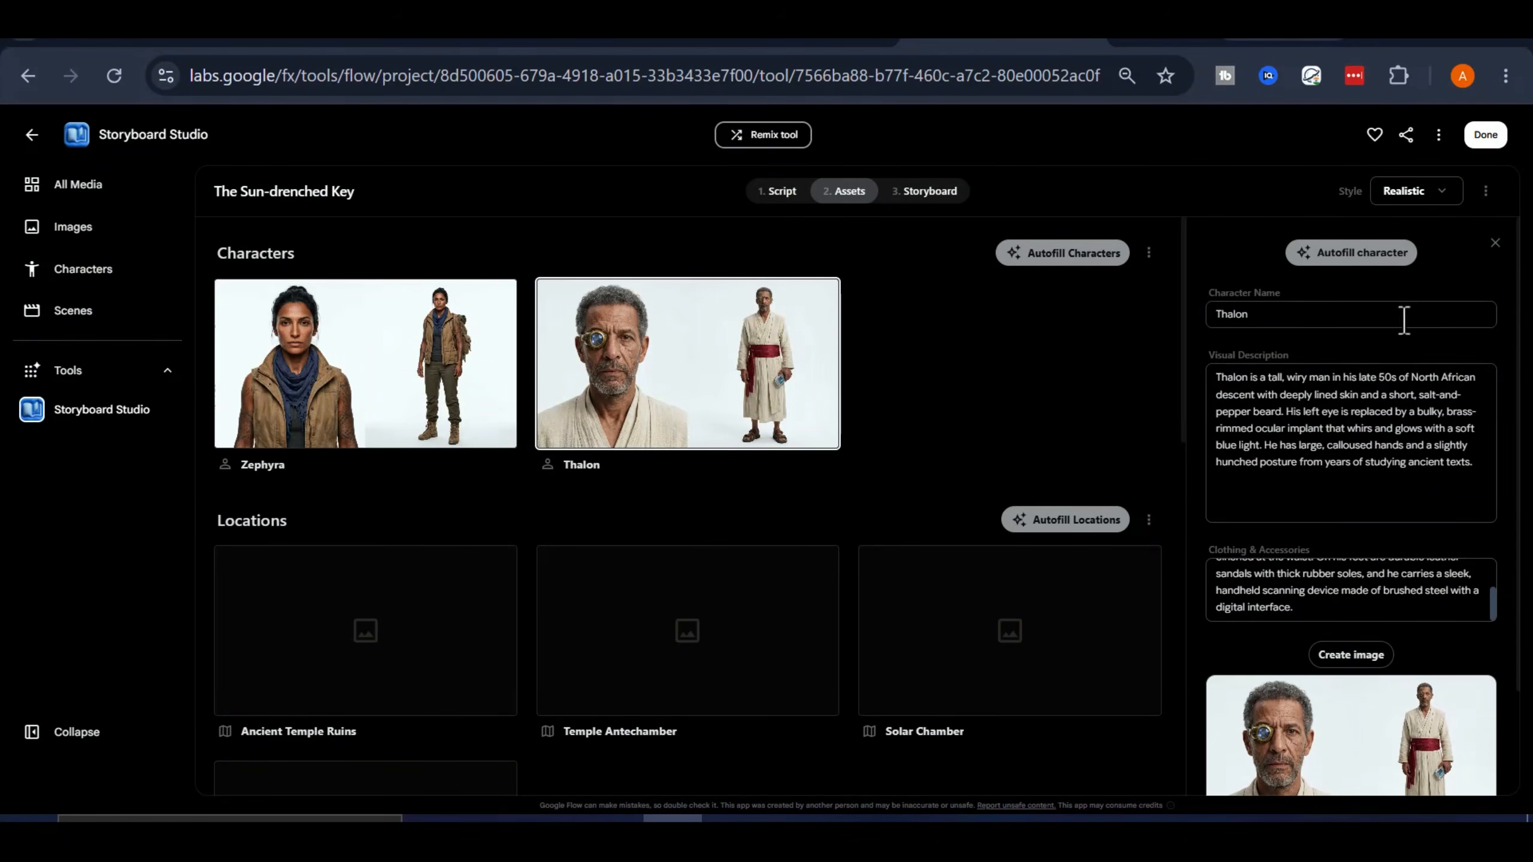
click(1106, 438)
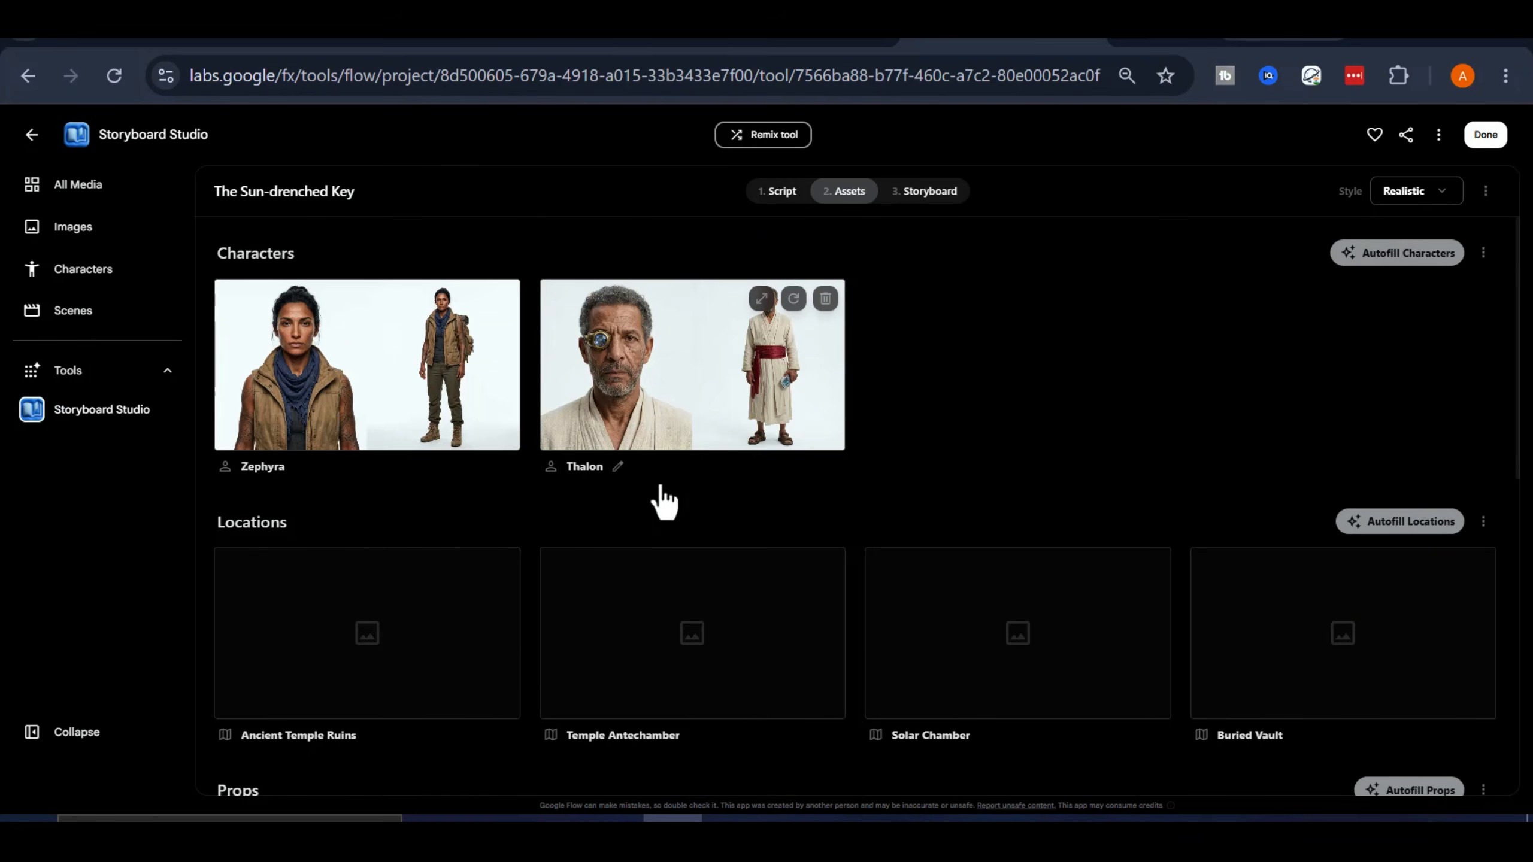
Autofill the images for all of the story's locations
scroll(1131, 547, down, 3)
click(1412, 364)
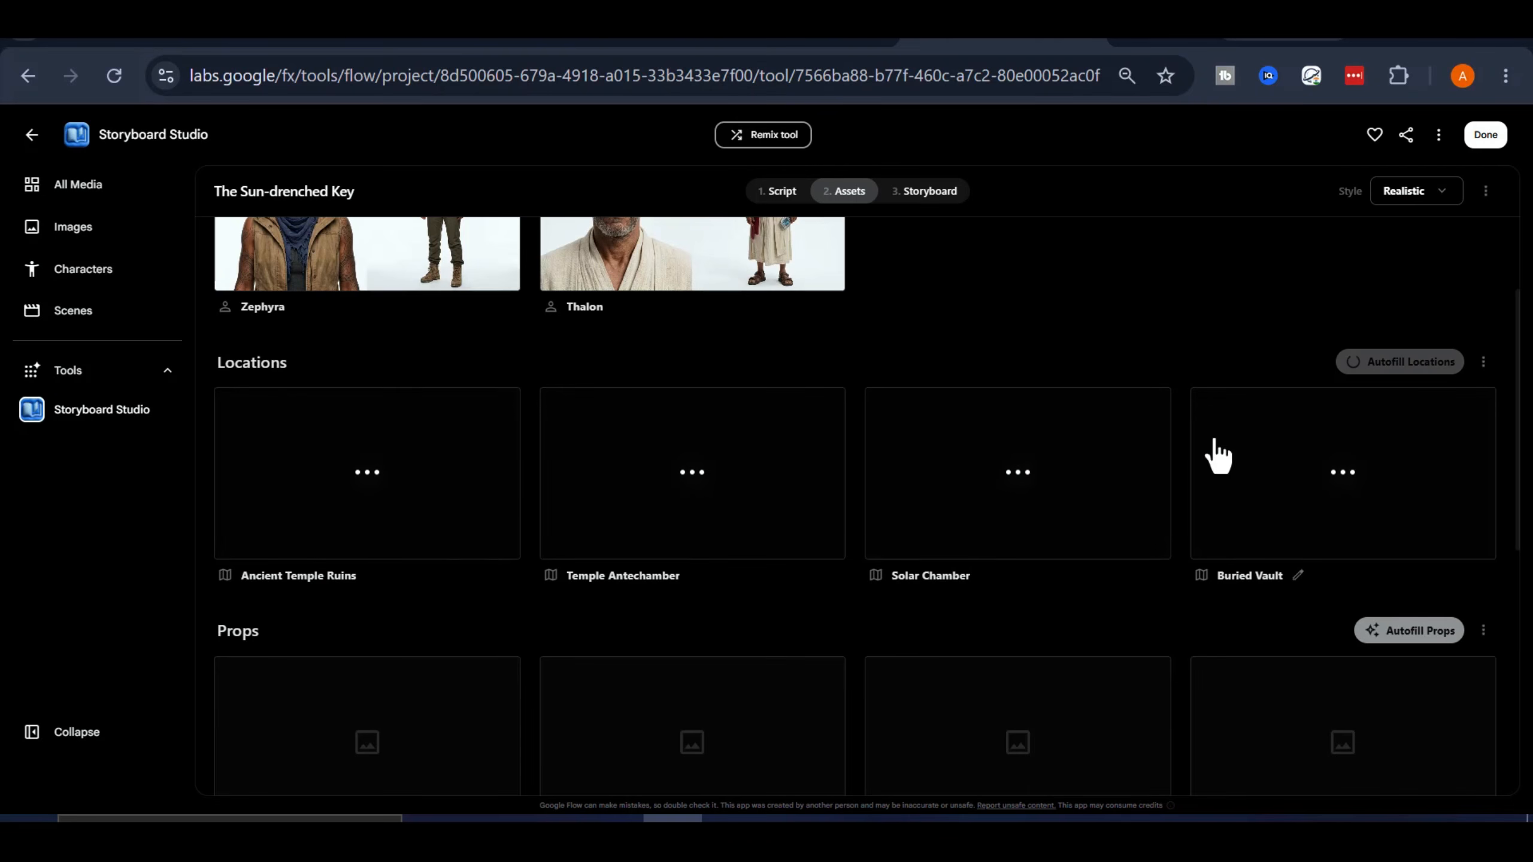
scroll(918, 631, down, 3)
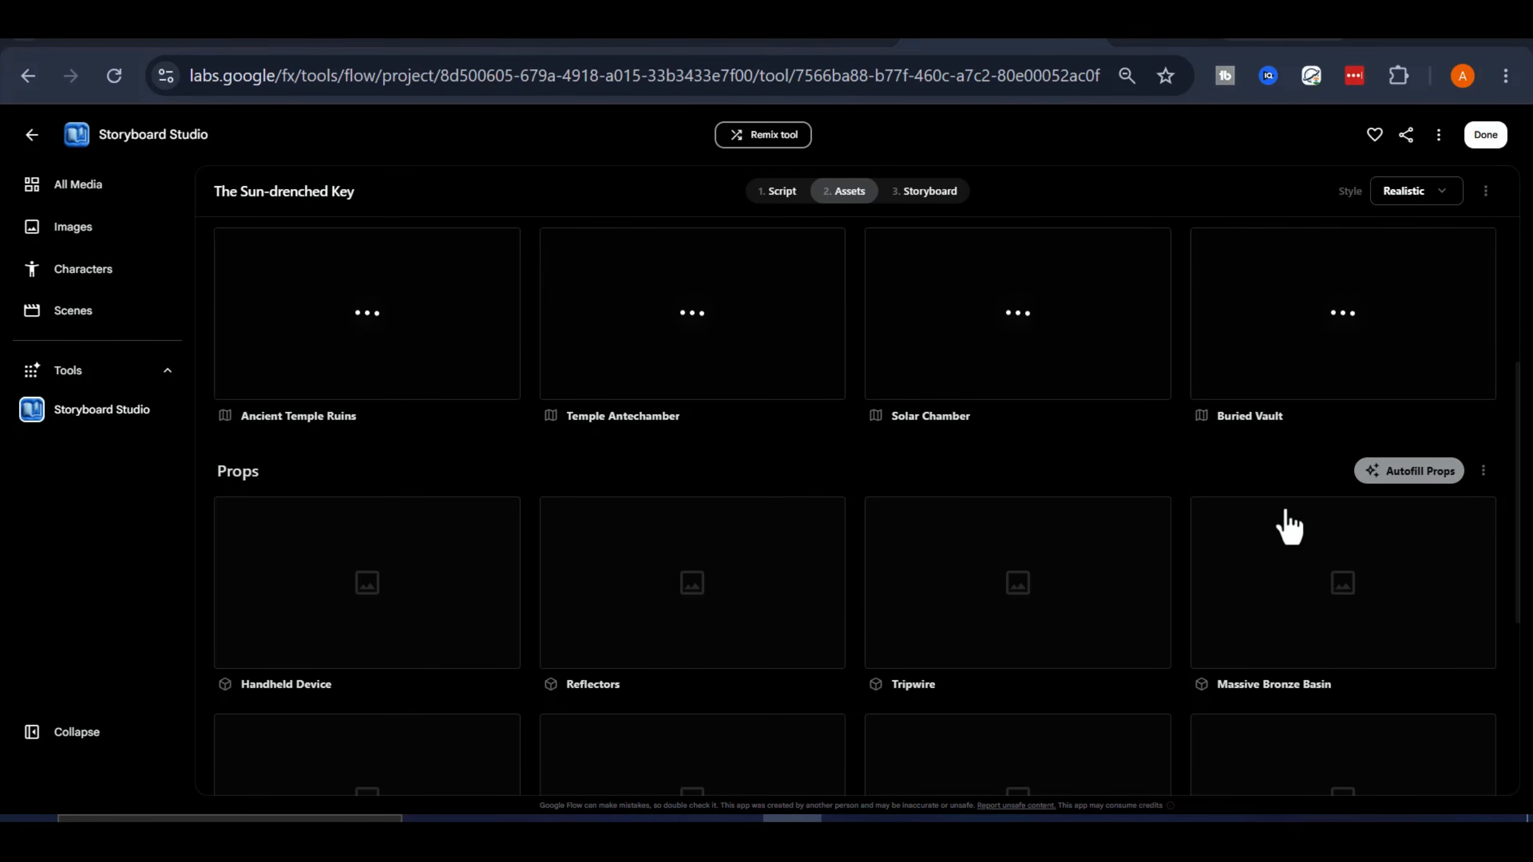
scroll(1420, 480, down, 3)
scroll(1402, 465, up, 9)
scroll(1394, 595, down, 3)
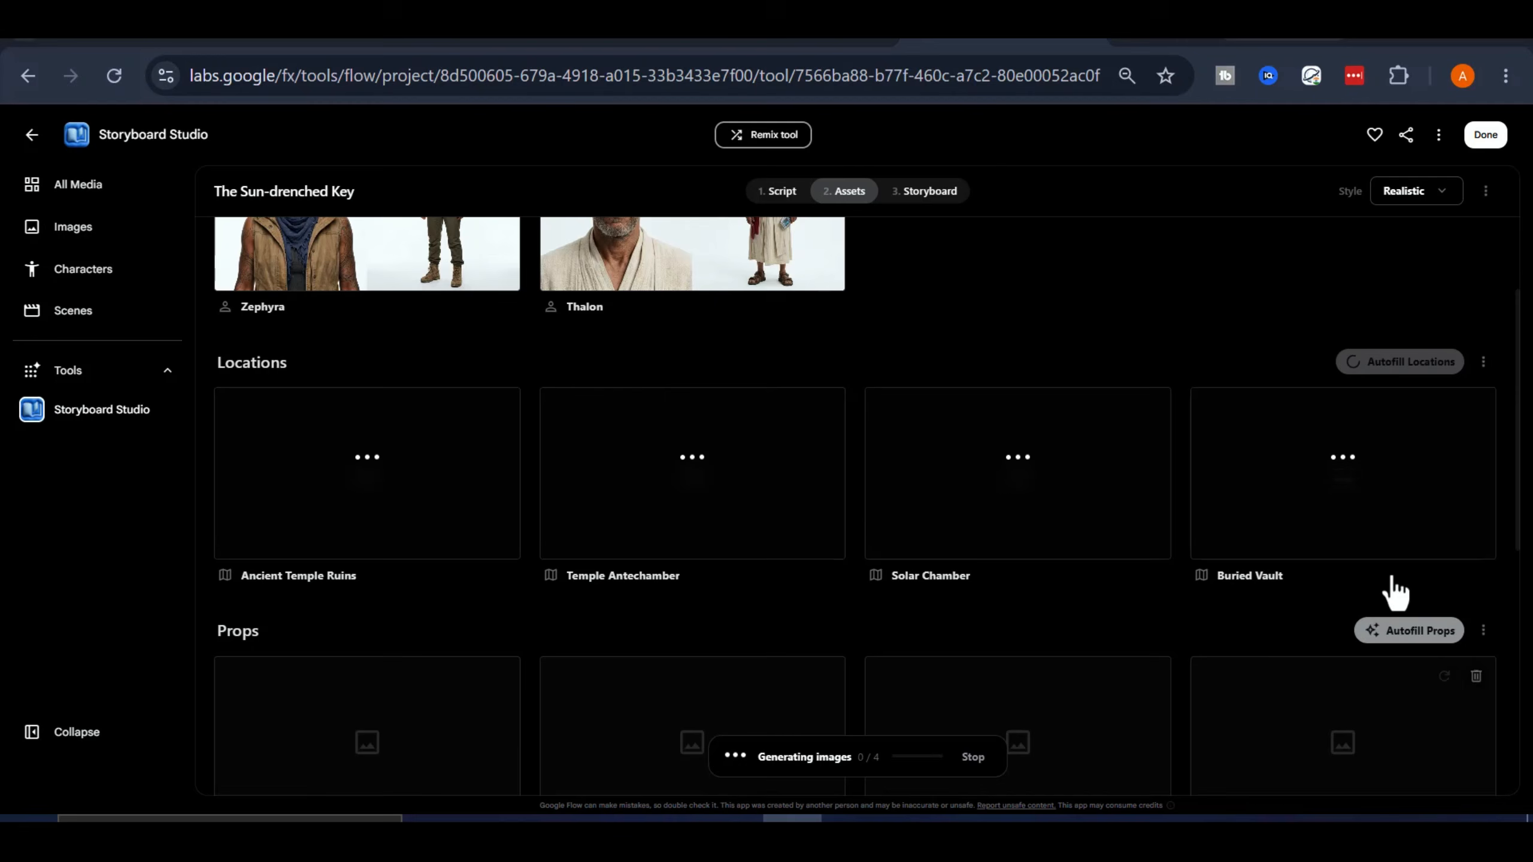
Autofill the images for all of the story's props
click(1419, 634)
scroll(1267, 650, down, 10)
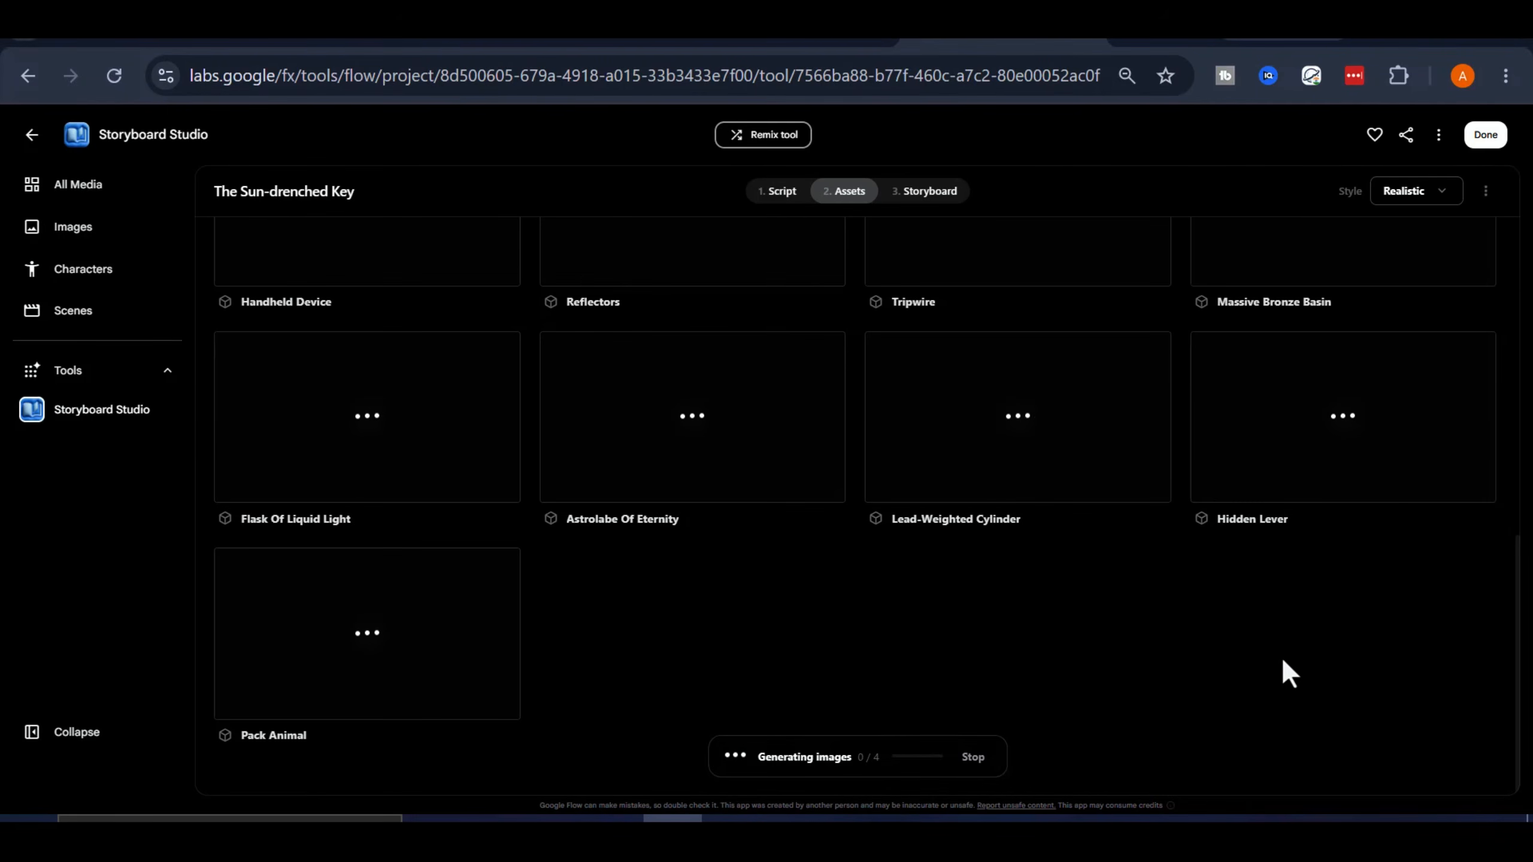
scroll(1303, 635, up, 10)
scroll(1238, 574, down, 5)
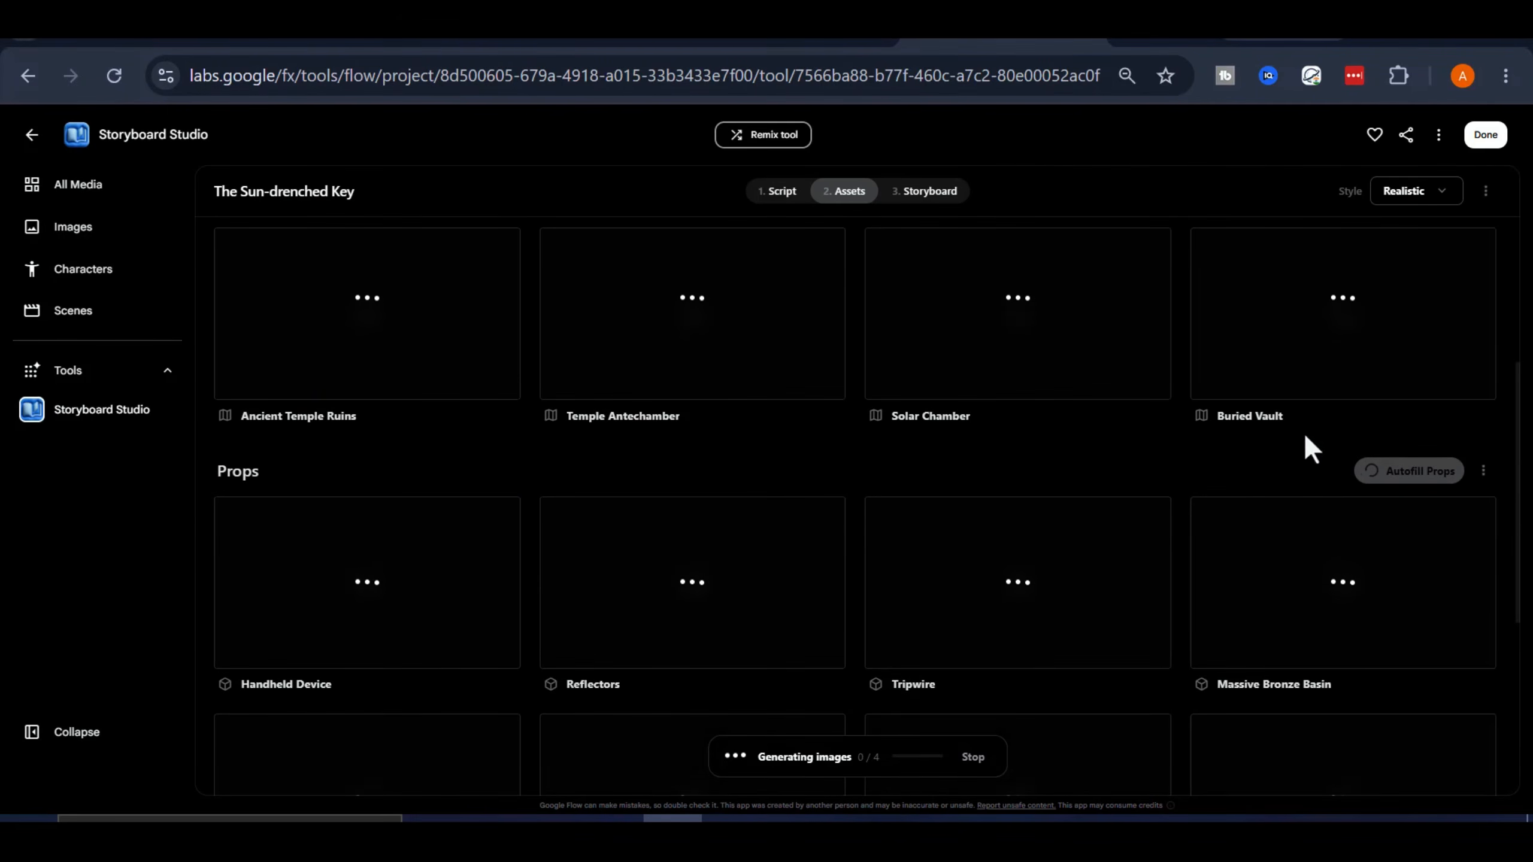
scroll(1379, 473, up, 3)
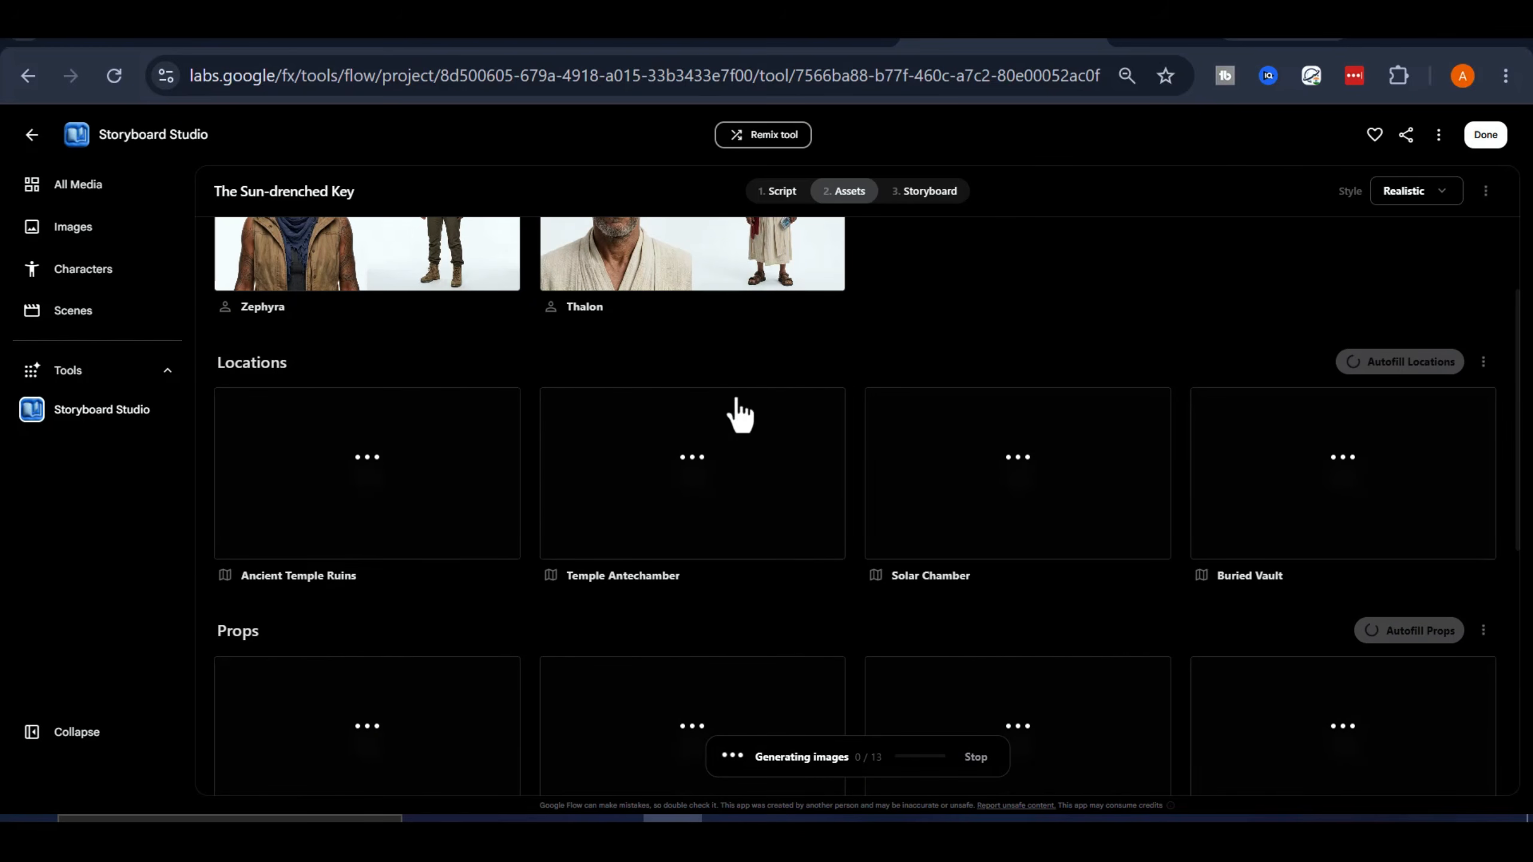
scroll(1002, 444, up, 3)
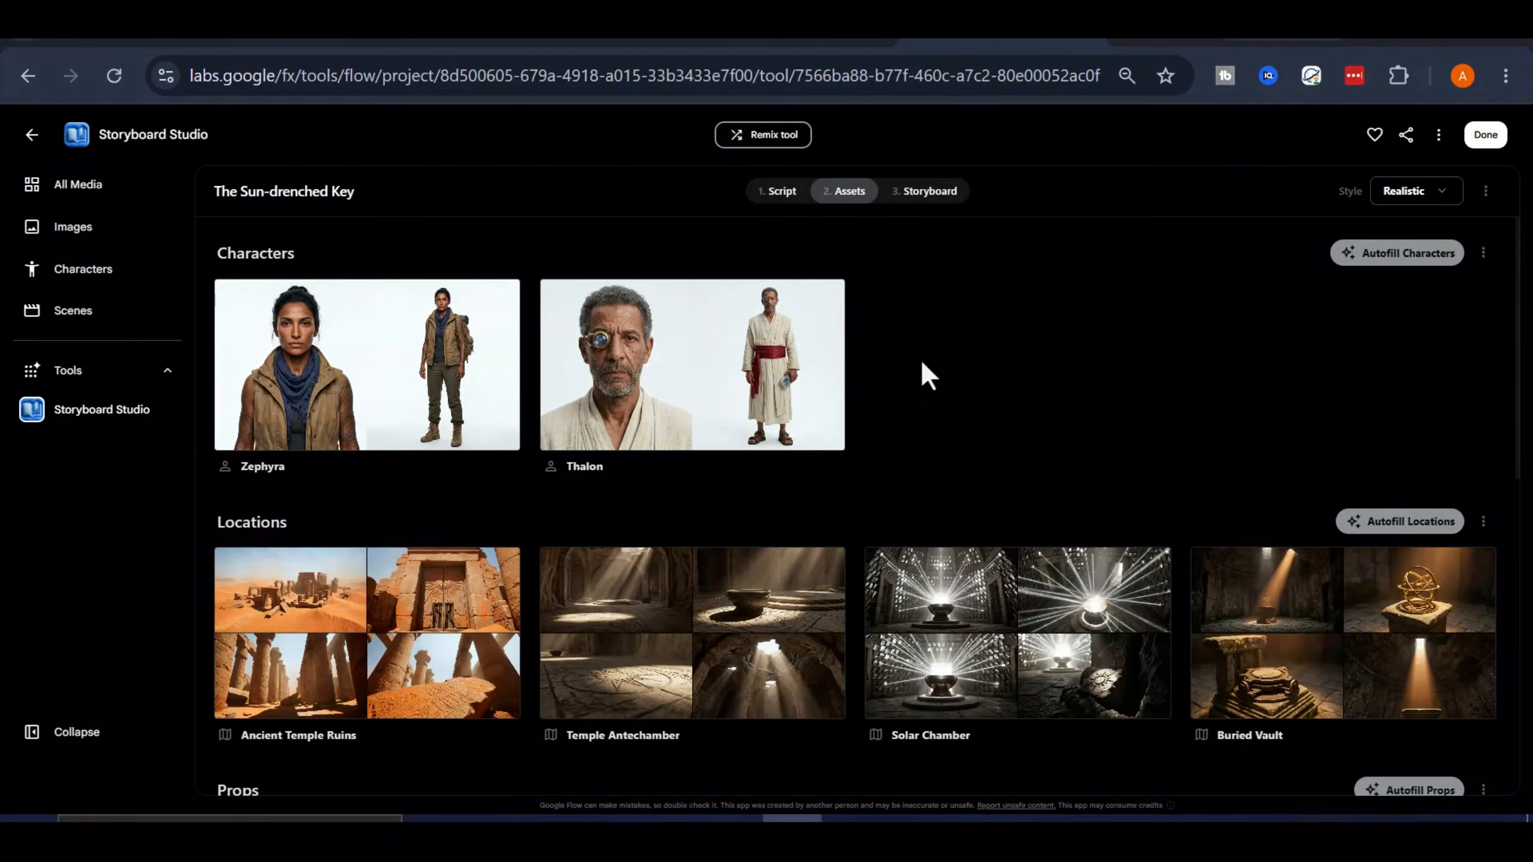
Examine the generated location and prop images alongside the characters in the story's assets
scroll(1025, 422, down, 6)
scroll(969, 392, down, 2)
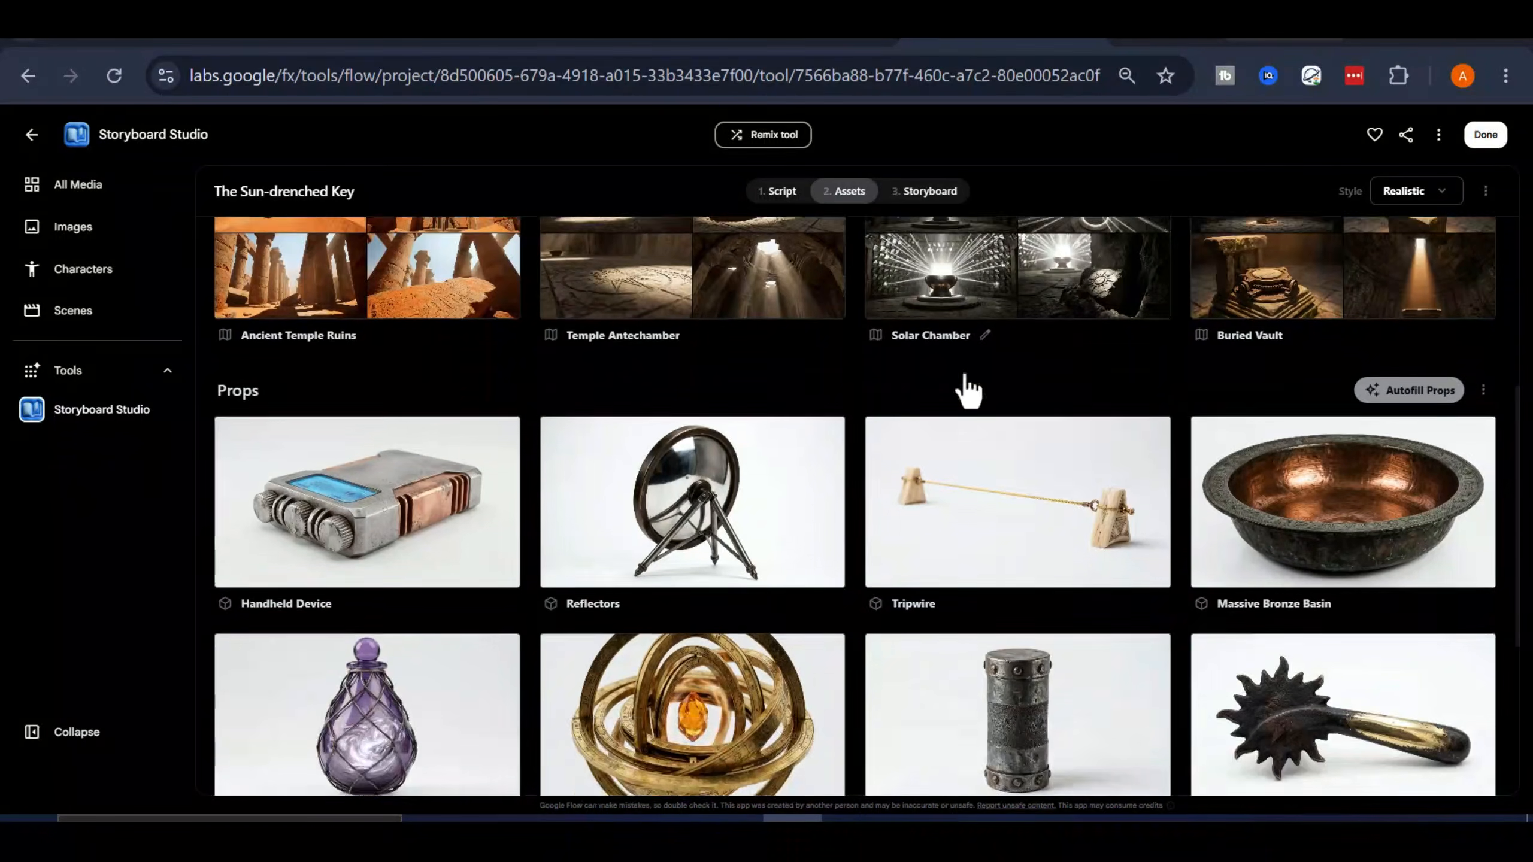
scroll(968, 392, down, 6)
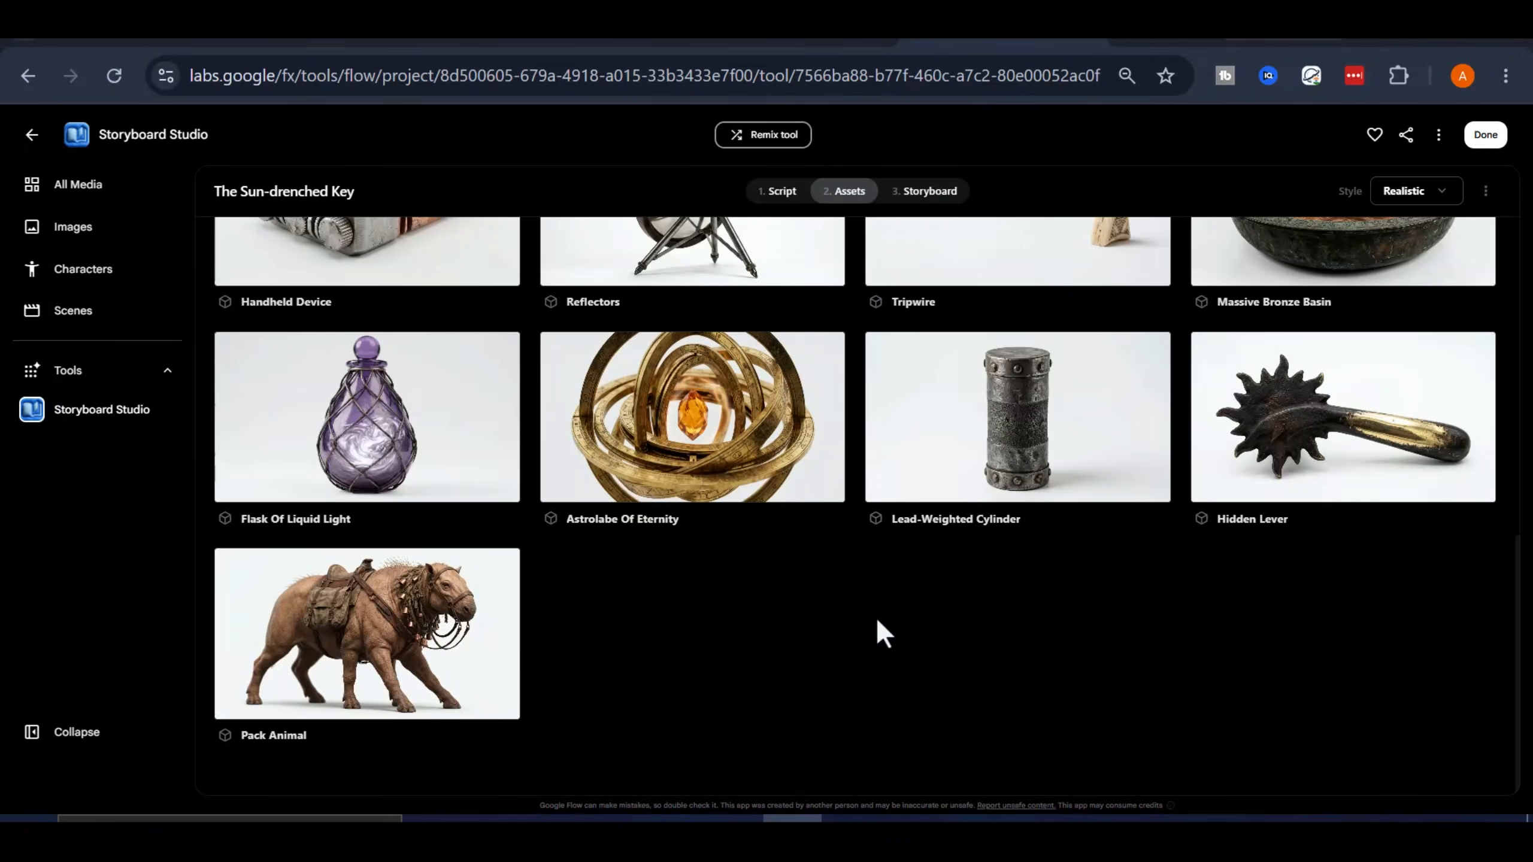
scroll(875, 580, up, 12)
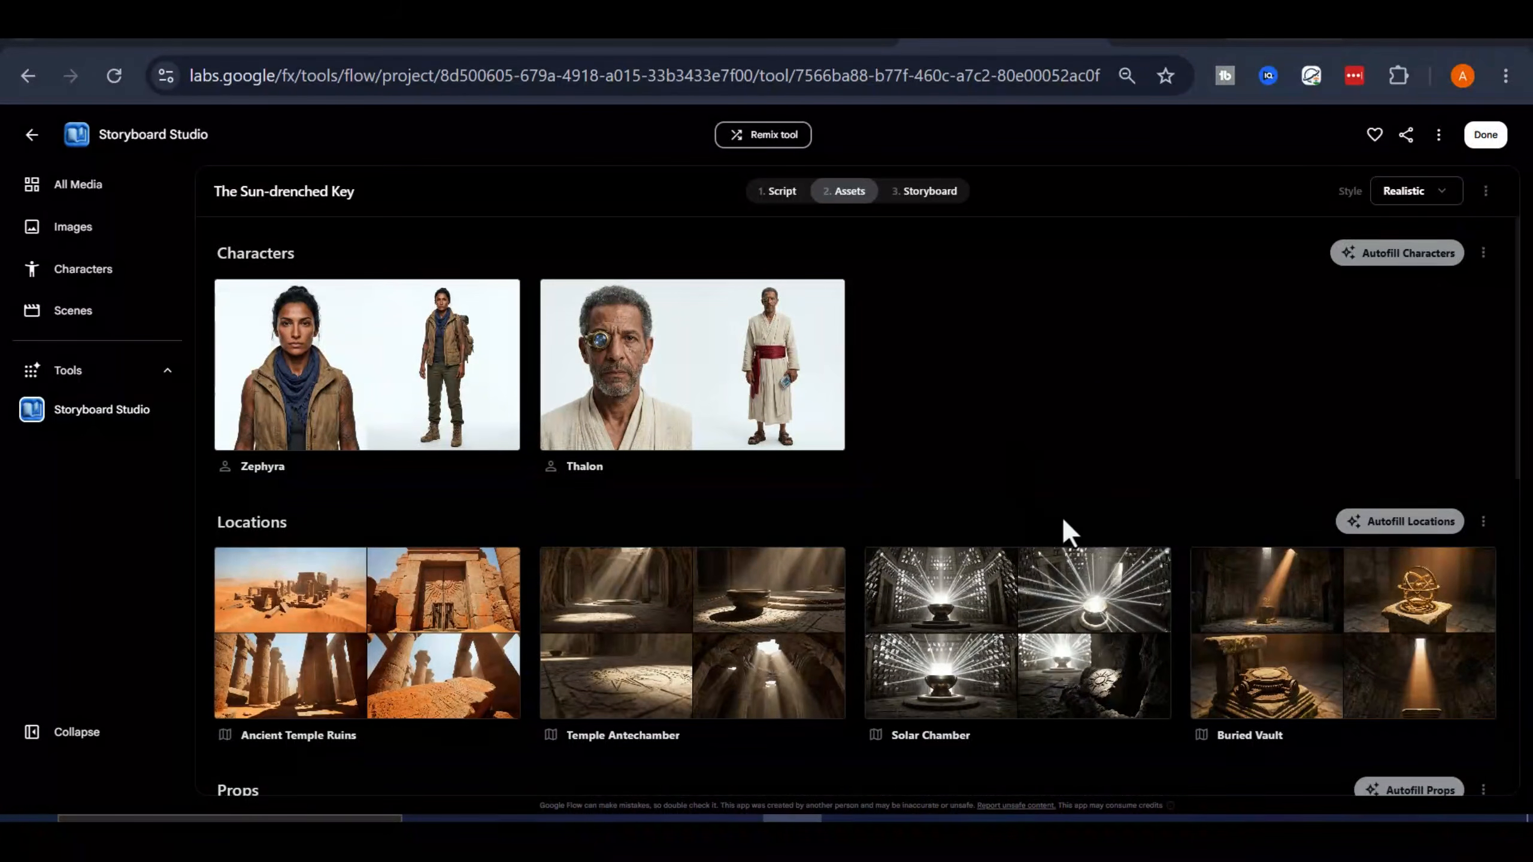
scroll(1061, 525, down, 8)
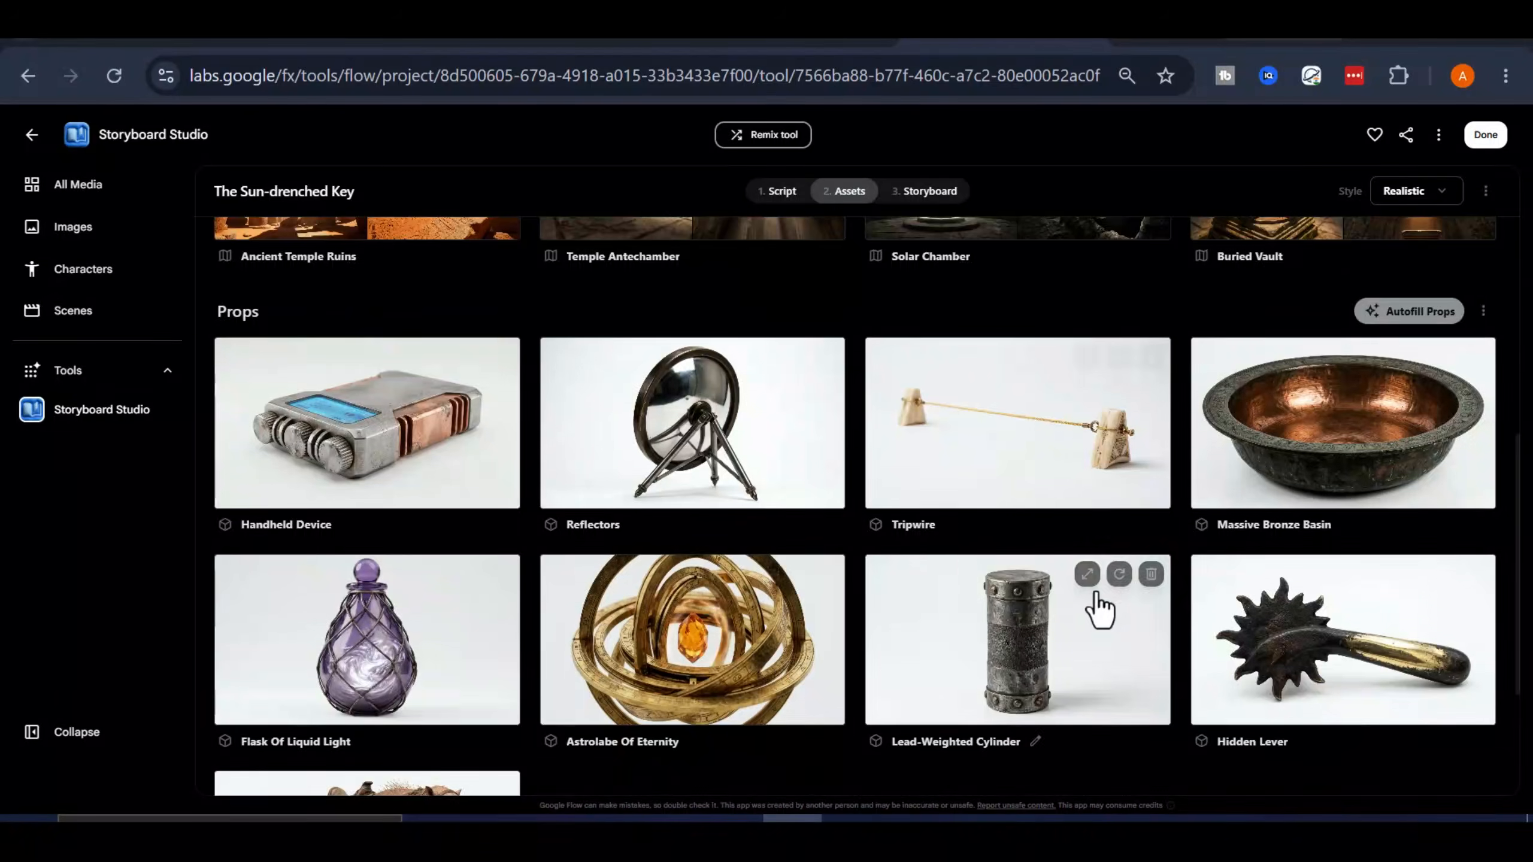
scroll(1095, 568, down, 5)
scroll(692, 558, up, 4)
scroll(692, 557, up, 7)
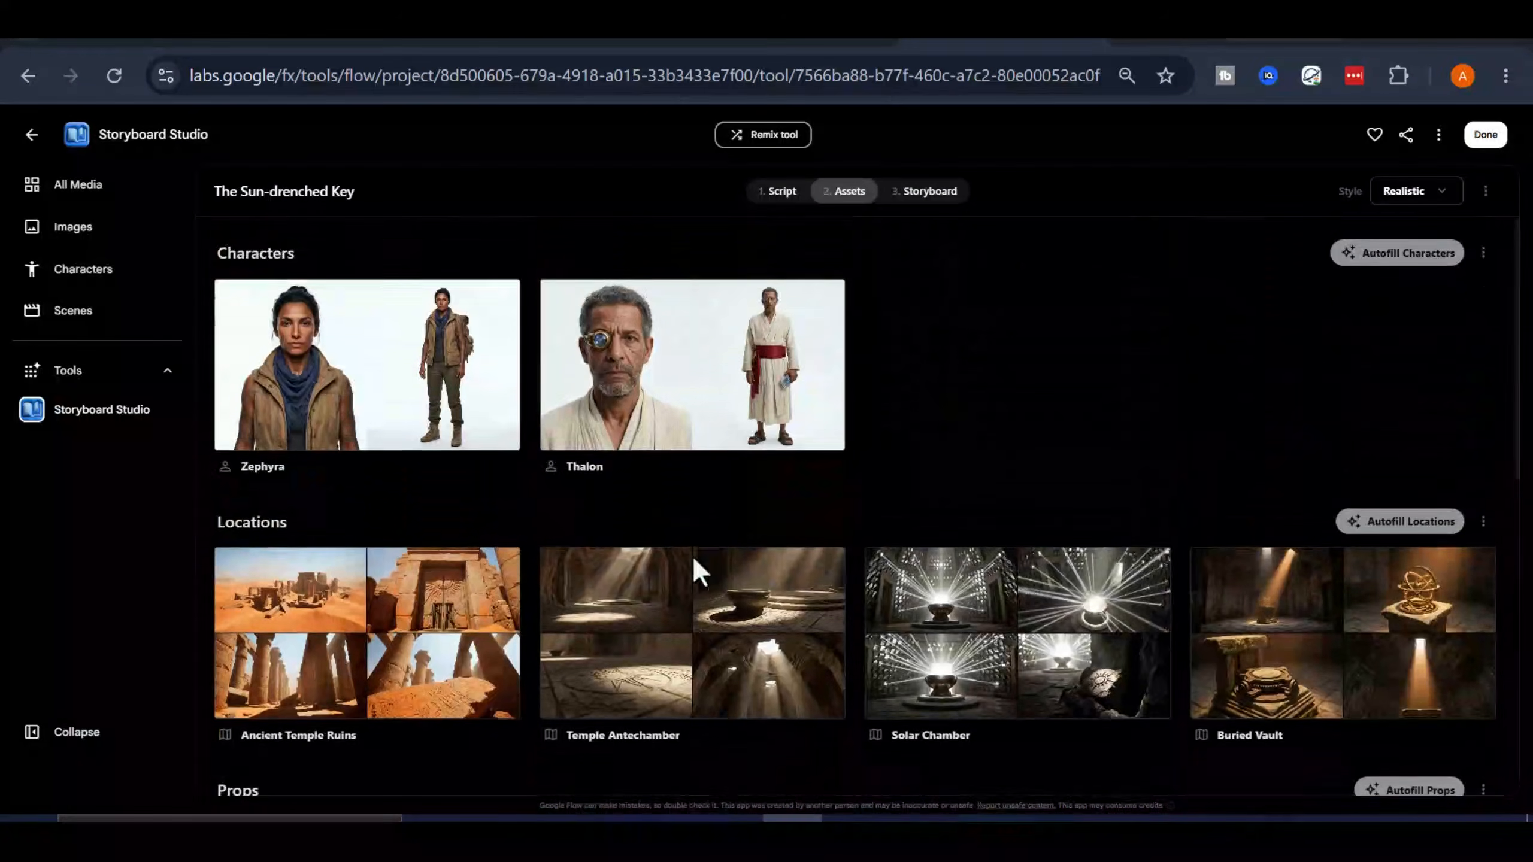
scroll(1013, 404, down, 10)
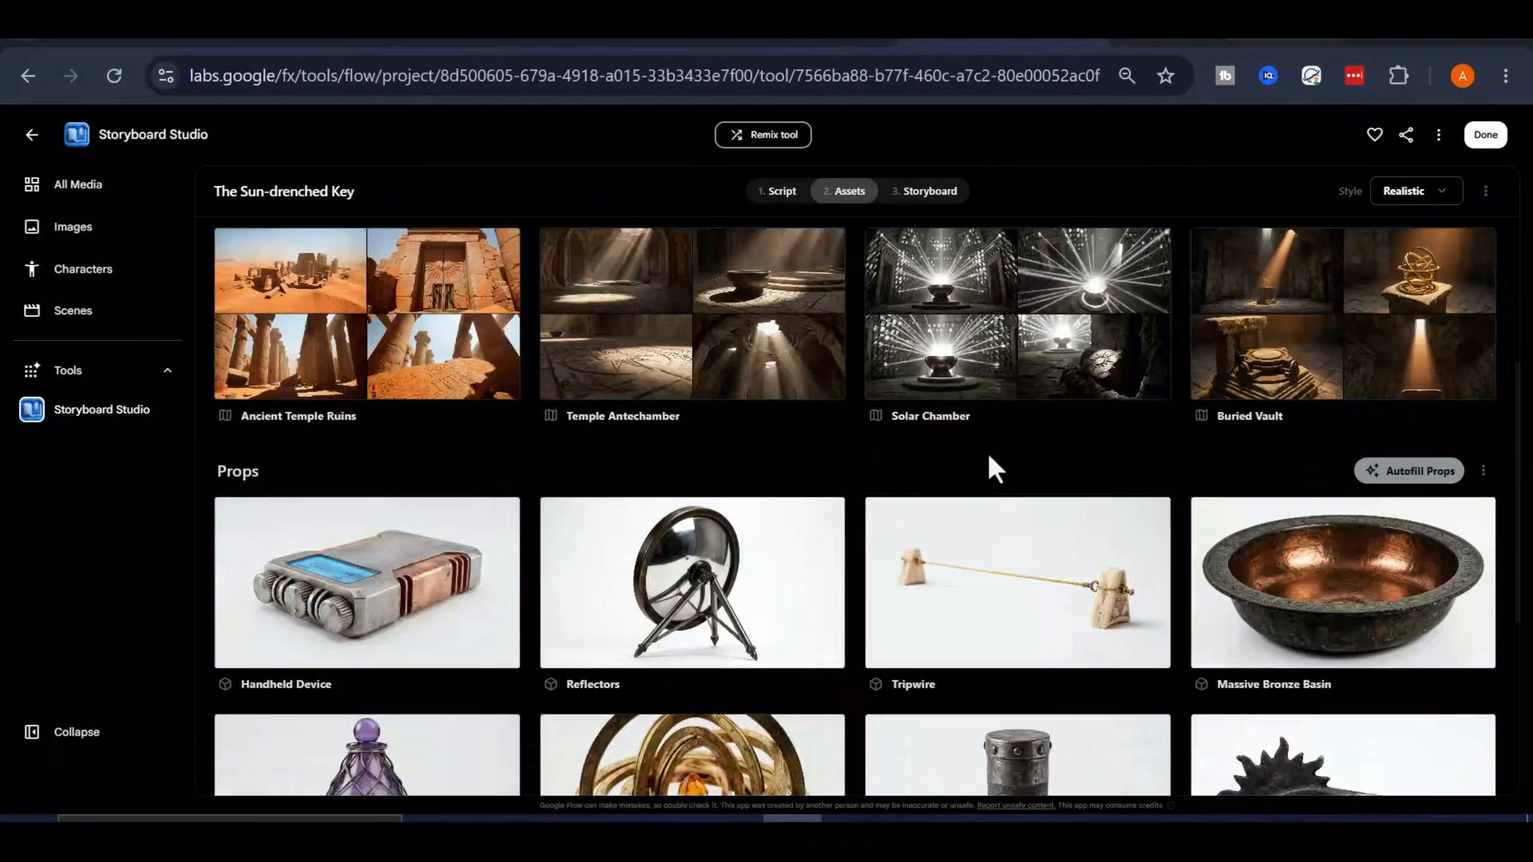
scroll(989, 478, up, 10)
Open the storyboard stage and autofill the shots of all five scenes, from Scene 01 to Scene 05
click(943, 189)
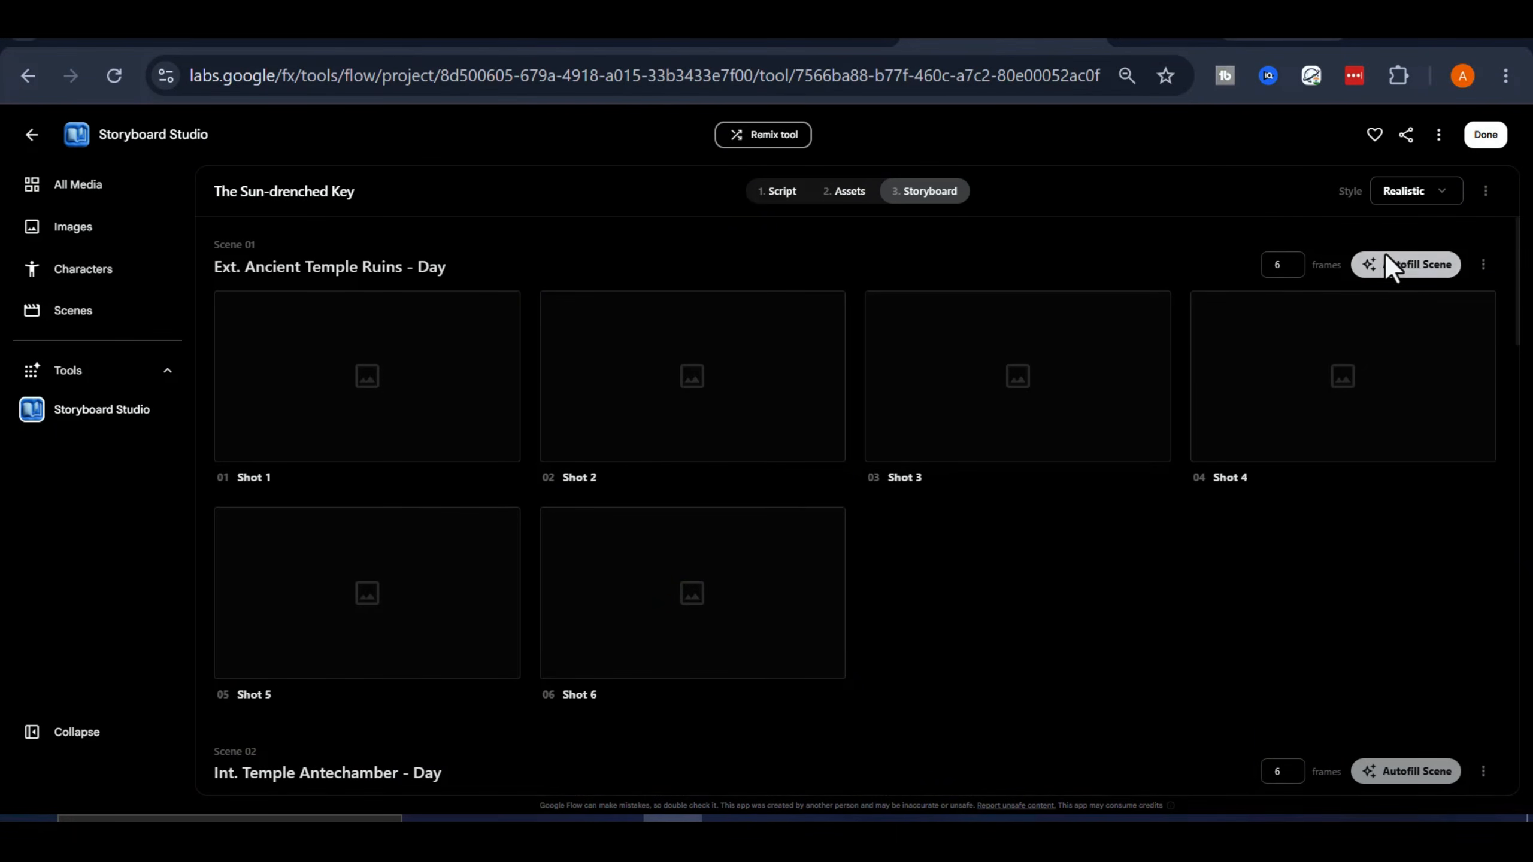
click(1412, 269)
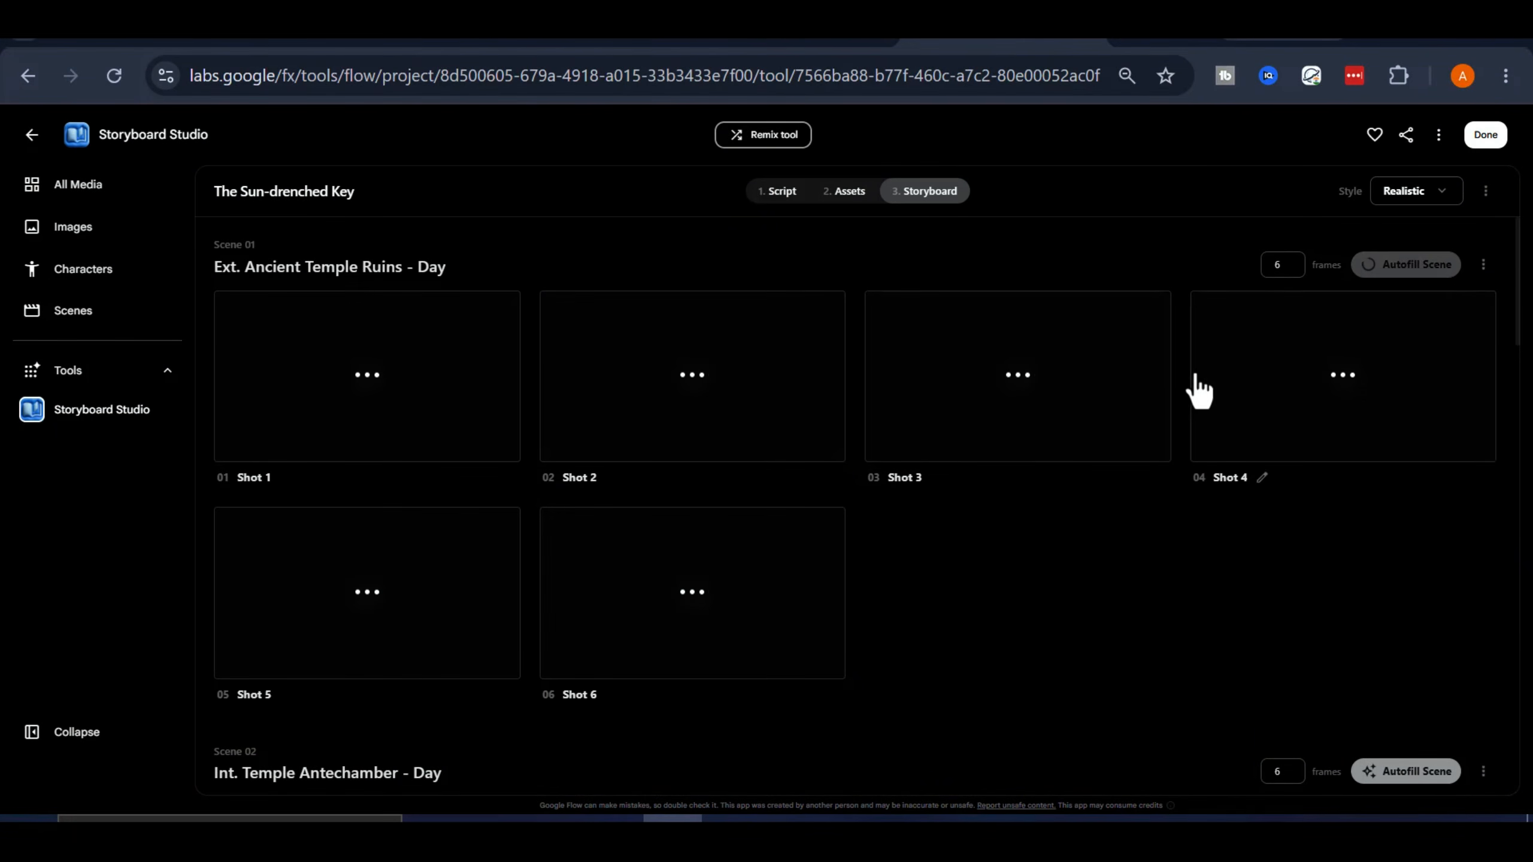
scroll(1194, 386, down, 6)
click(1416, 291)
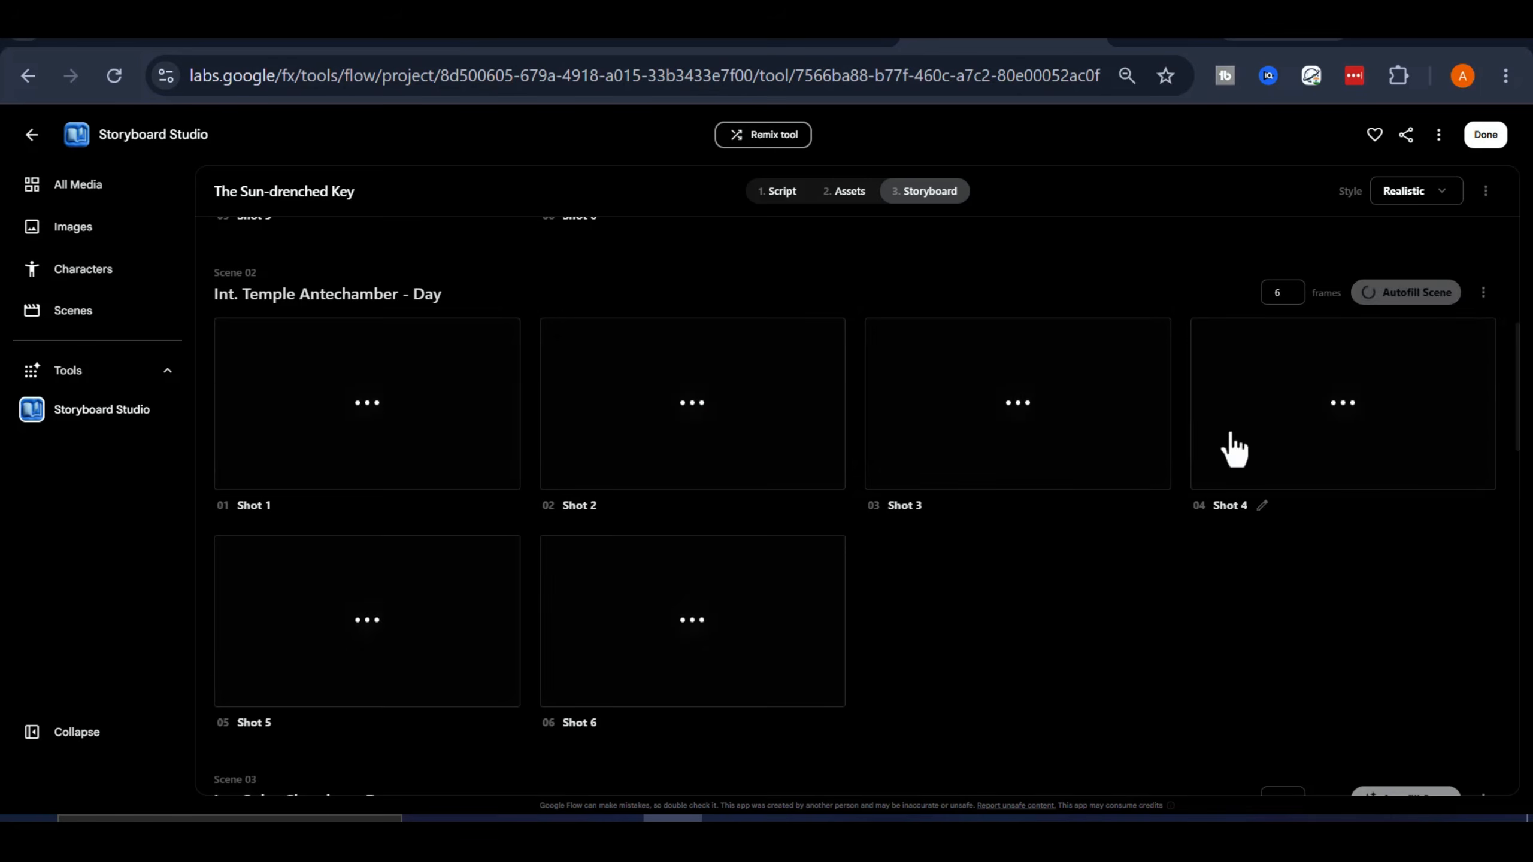
scroll(1267, 459, down, 5)
click(1414, 480)
scroll(1135, 438, down, 5)
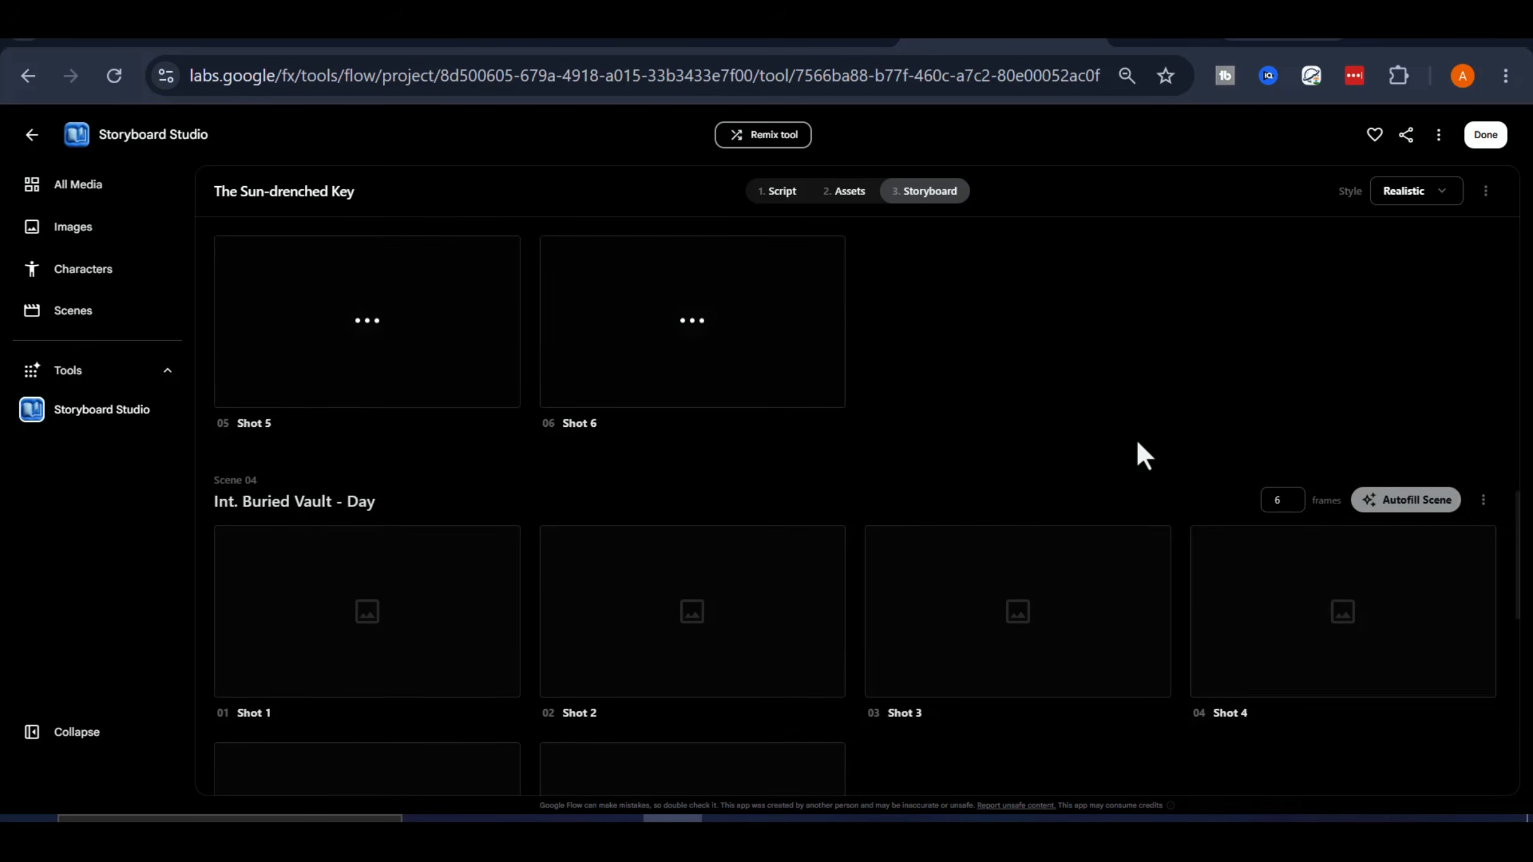
click(1402, 350)
scroll(1223, 503, down, 5)
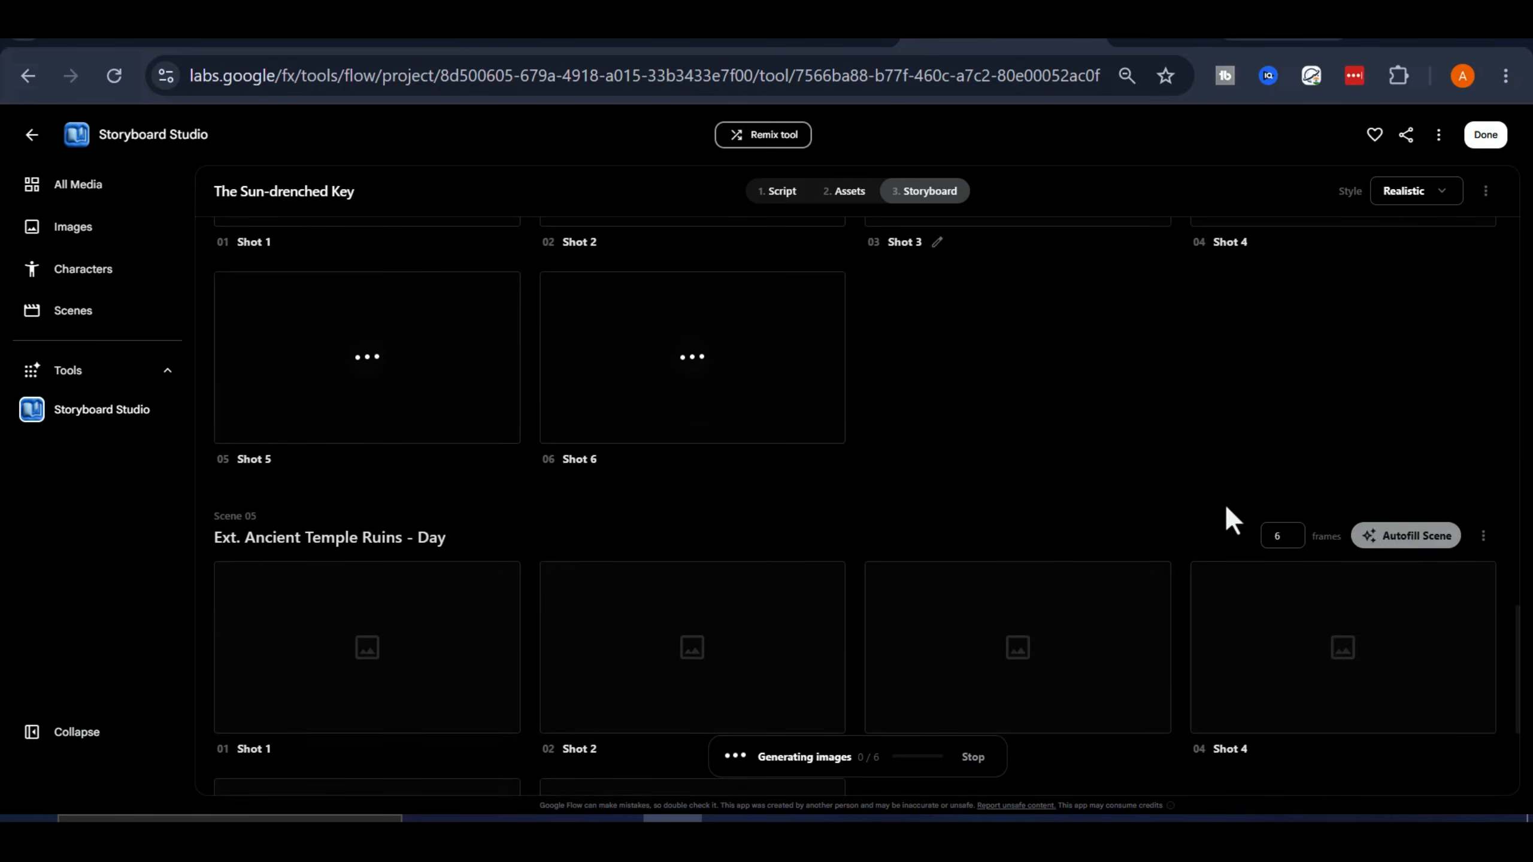
click(1403, 535)
scroll(1025, 568, down, 5)
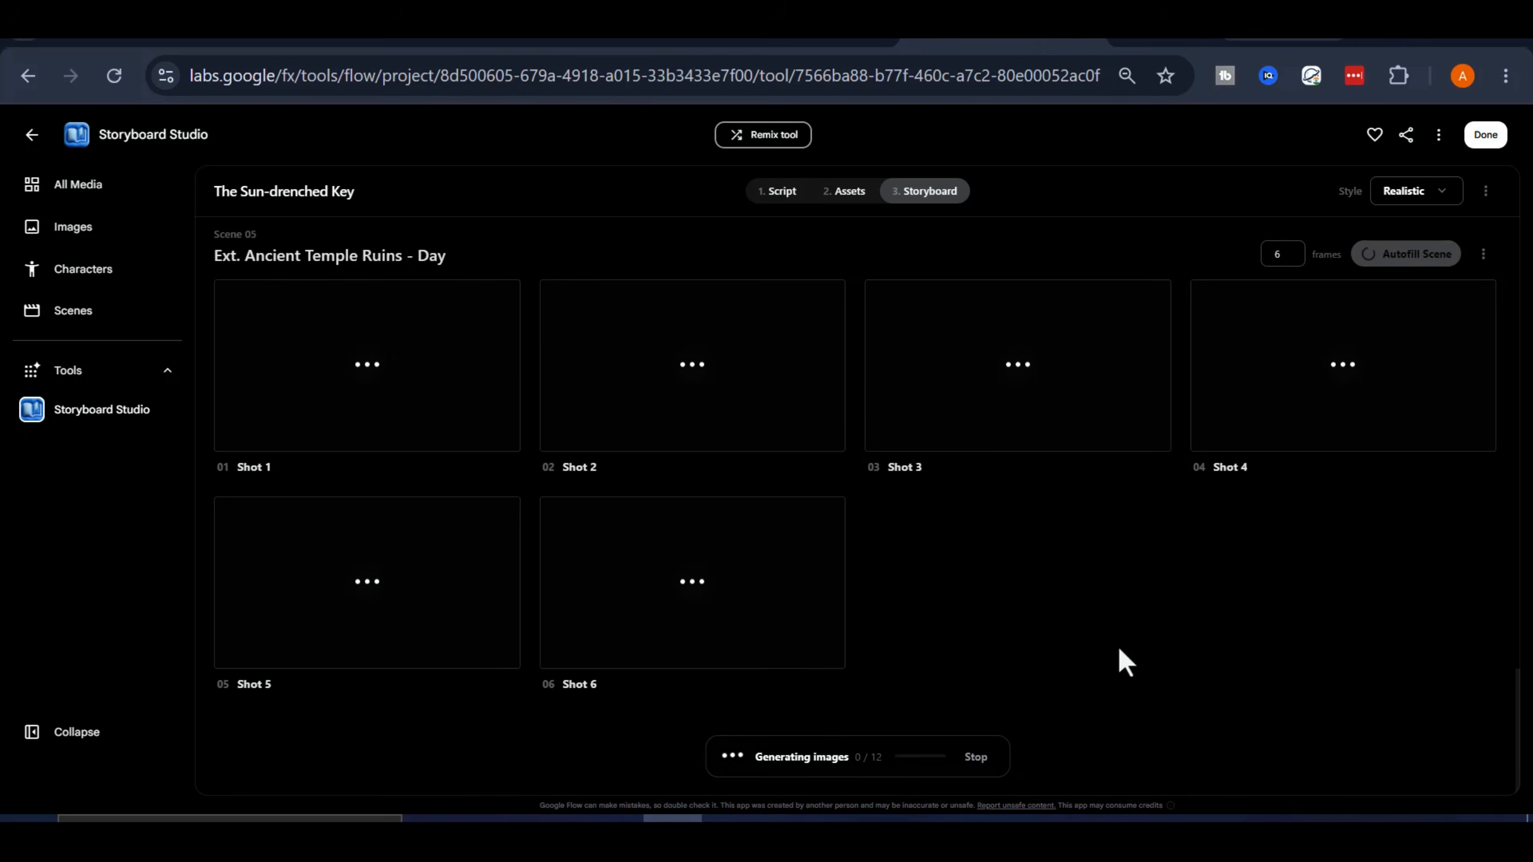
Examine the generated storyboard shots scene by scene, from the opening temple ruins to the final scene
scroll(1120, 651, up, 15)
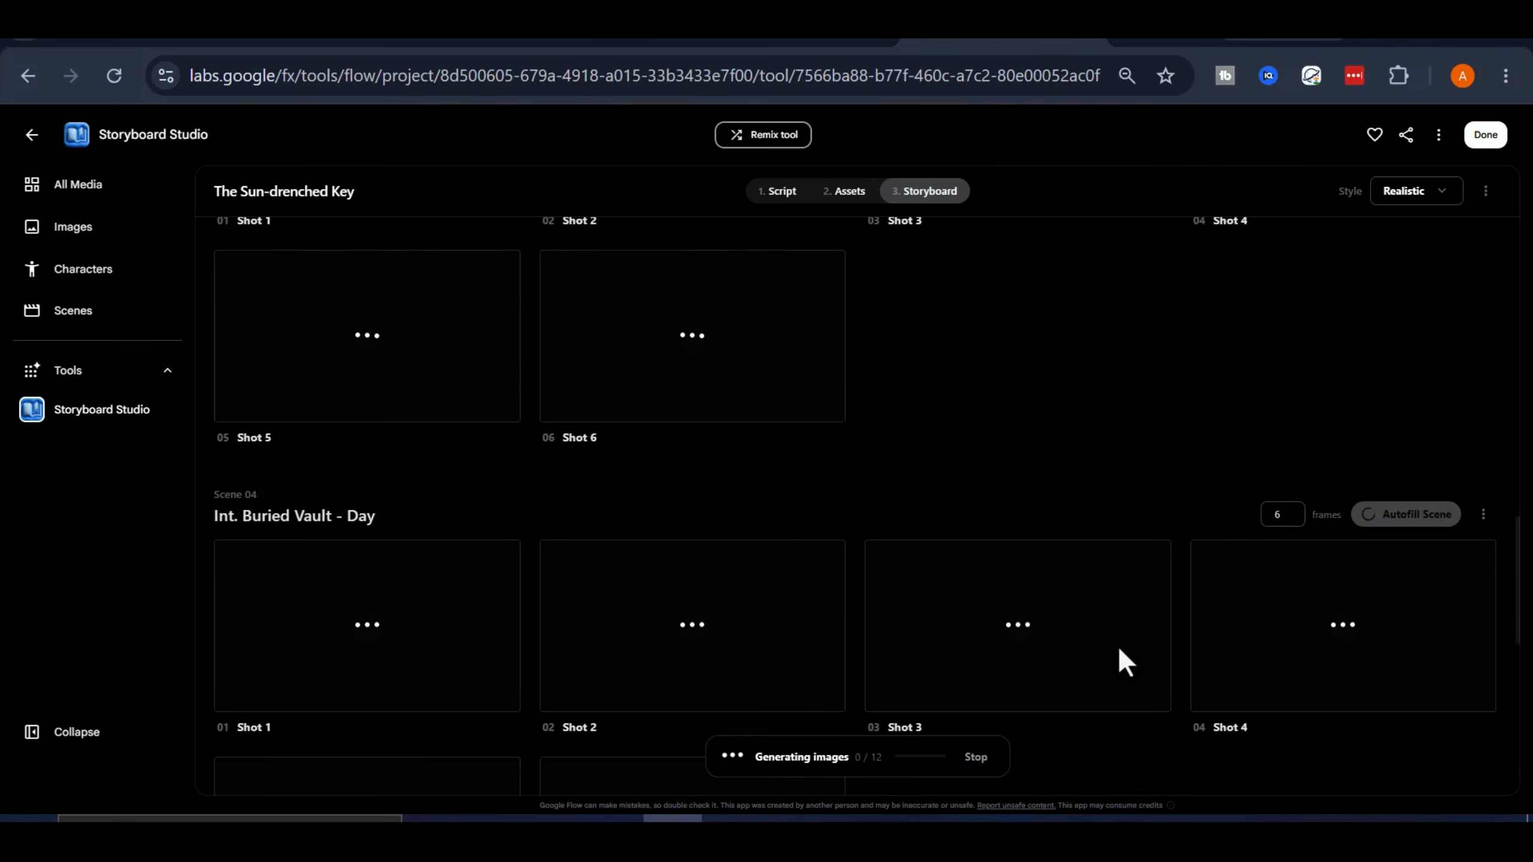
scroll(1117, 645, up, 7)
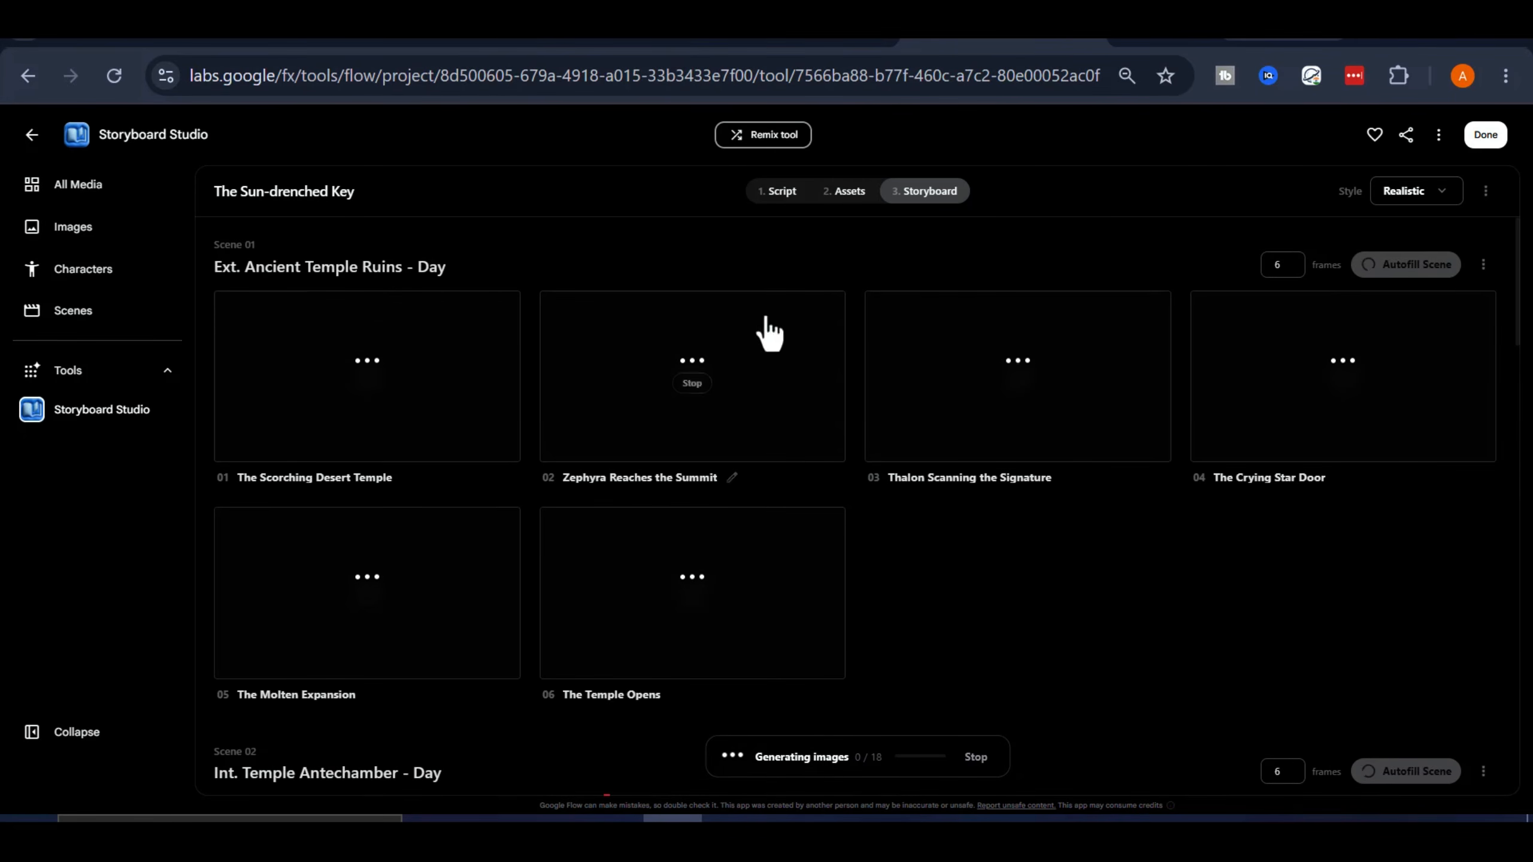
scroll(1123, 484, down, 4)
scroll(1026, 422, up, 4)
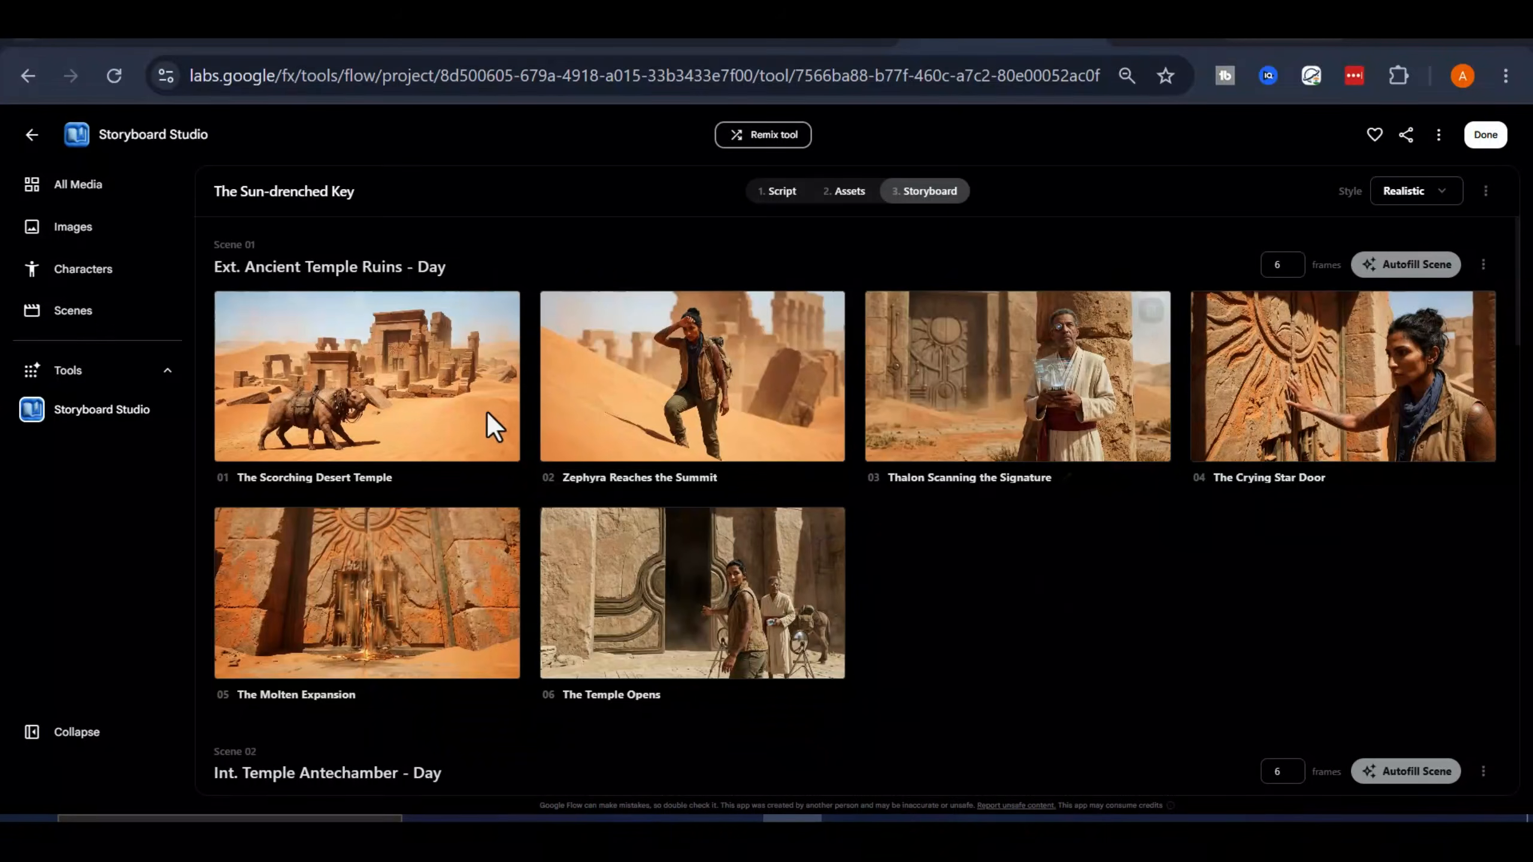
scroll(1142, 389, down, 3)
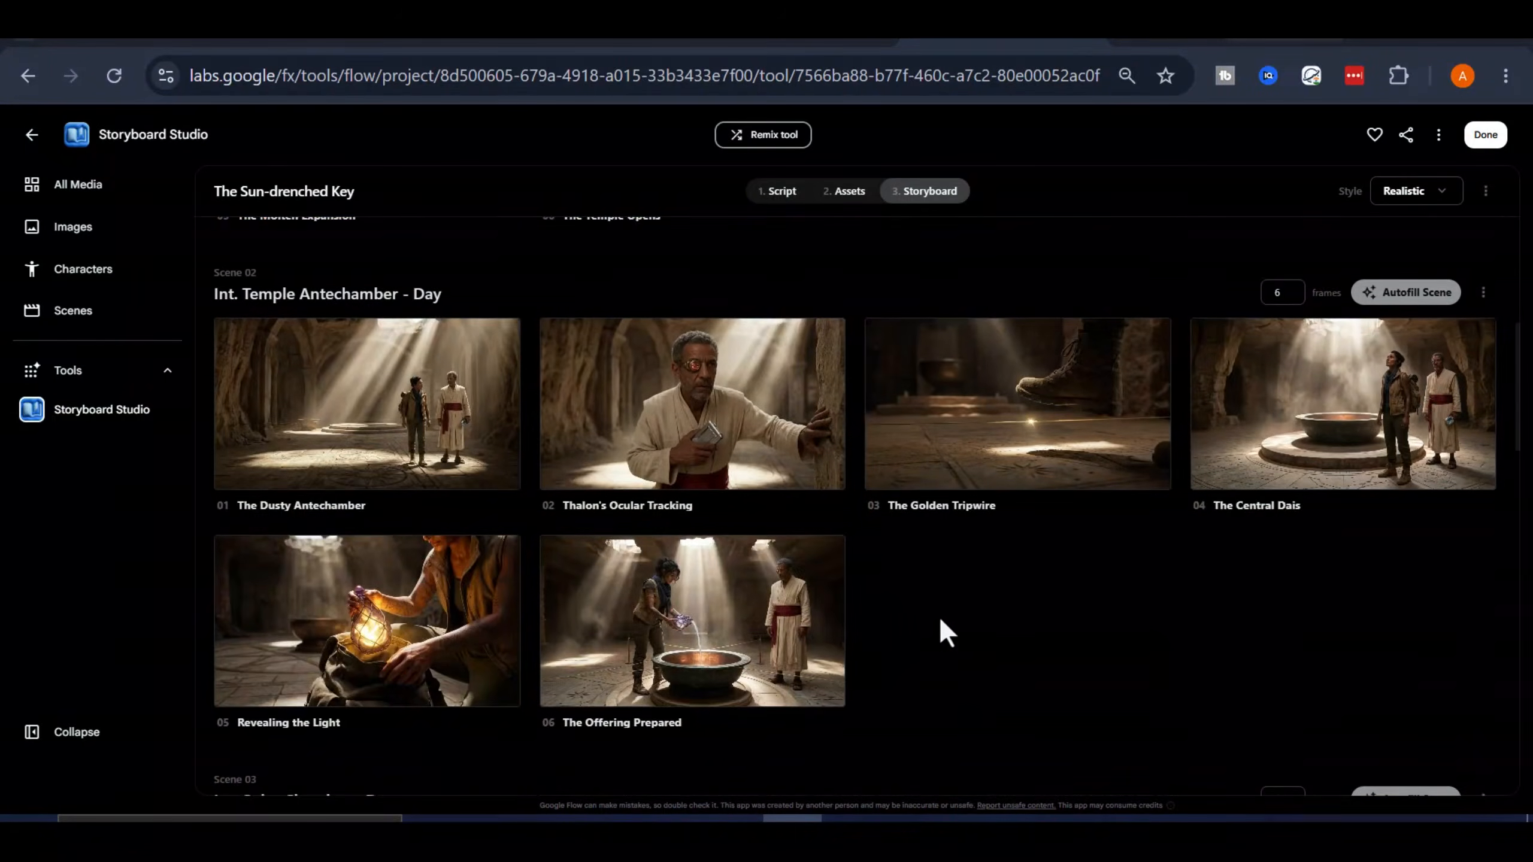
scroll(938, 616, down, 15)
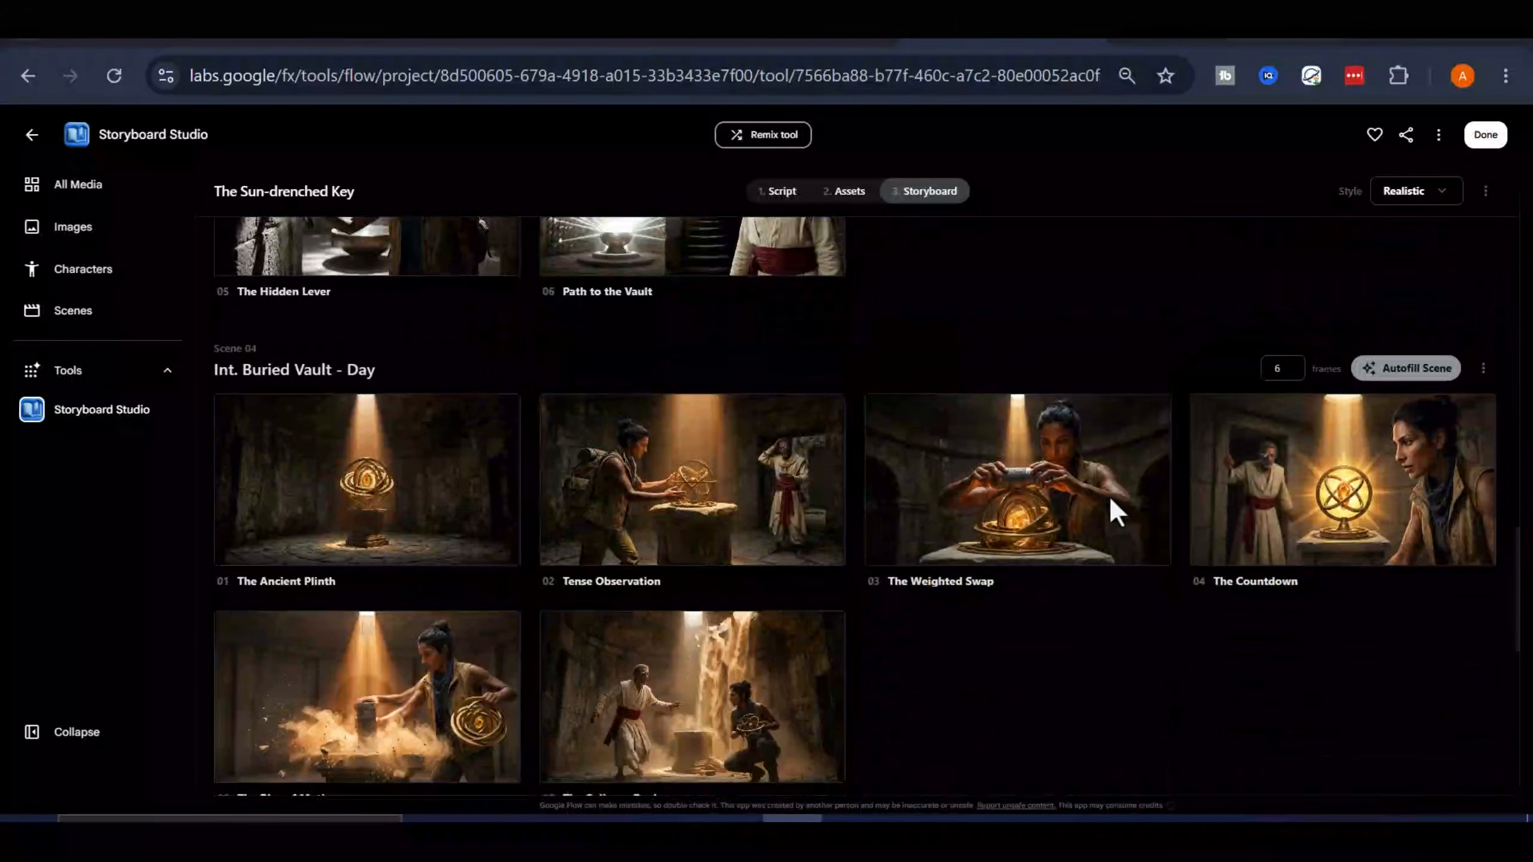
scroll(929, 588, down, 8)
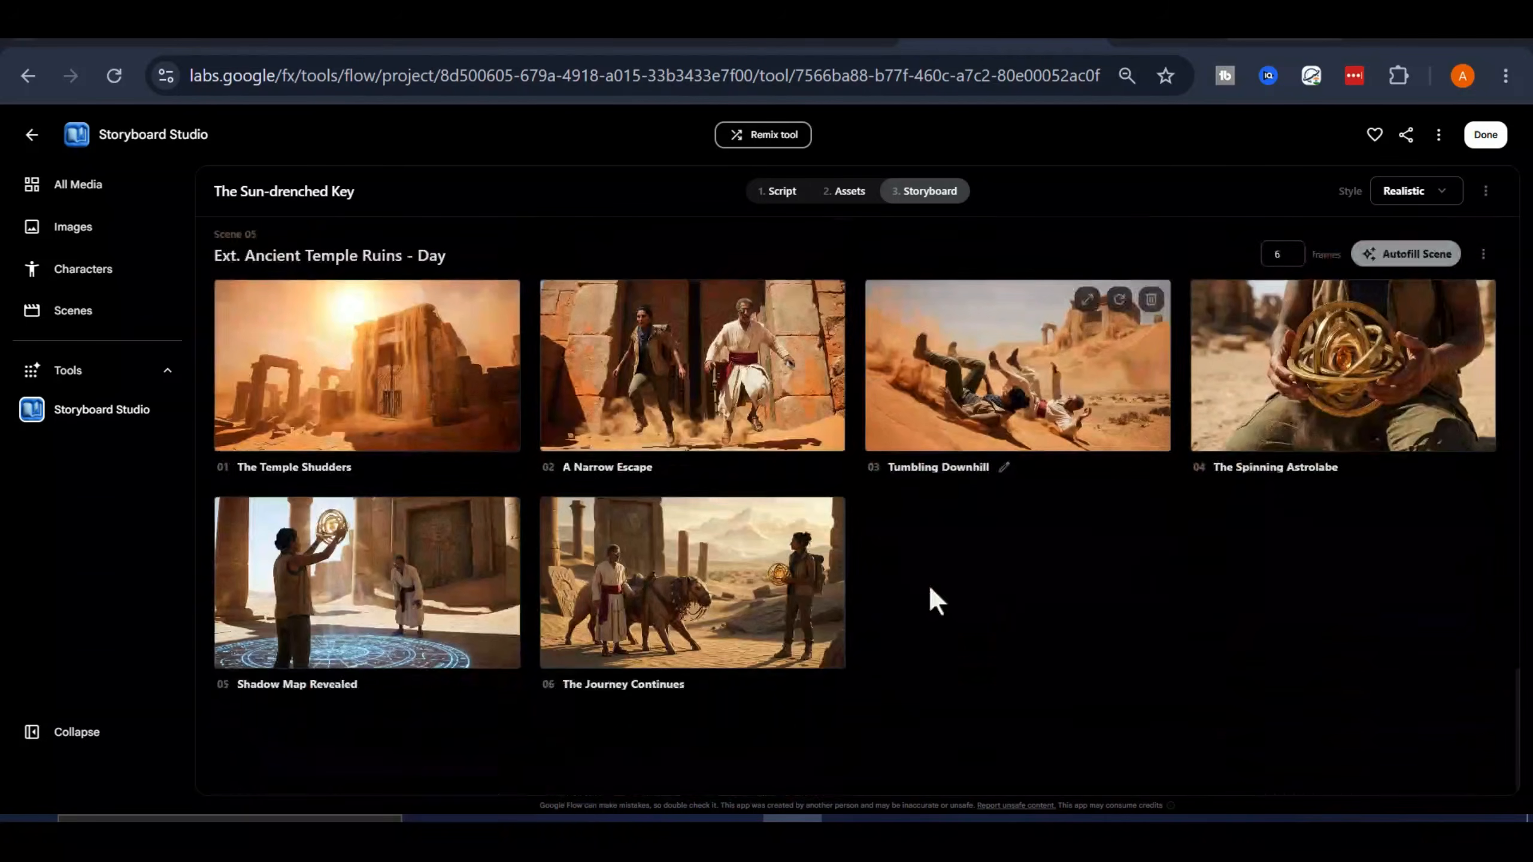
scroll(1009, 646, up, 20)
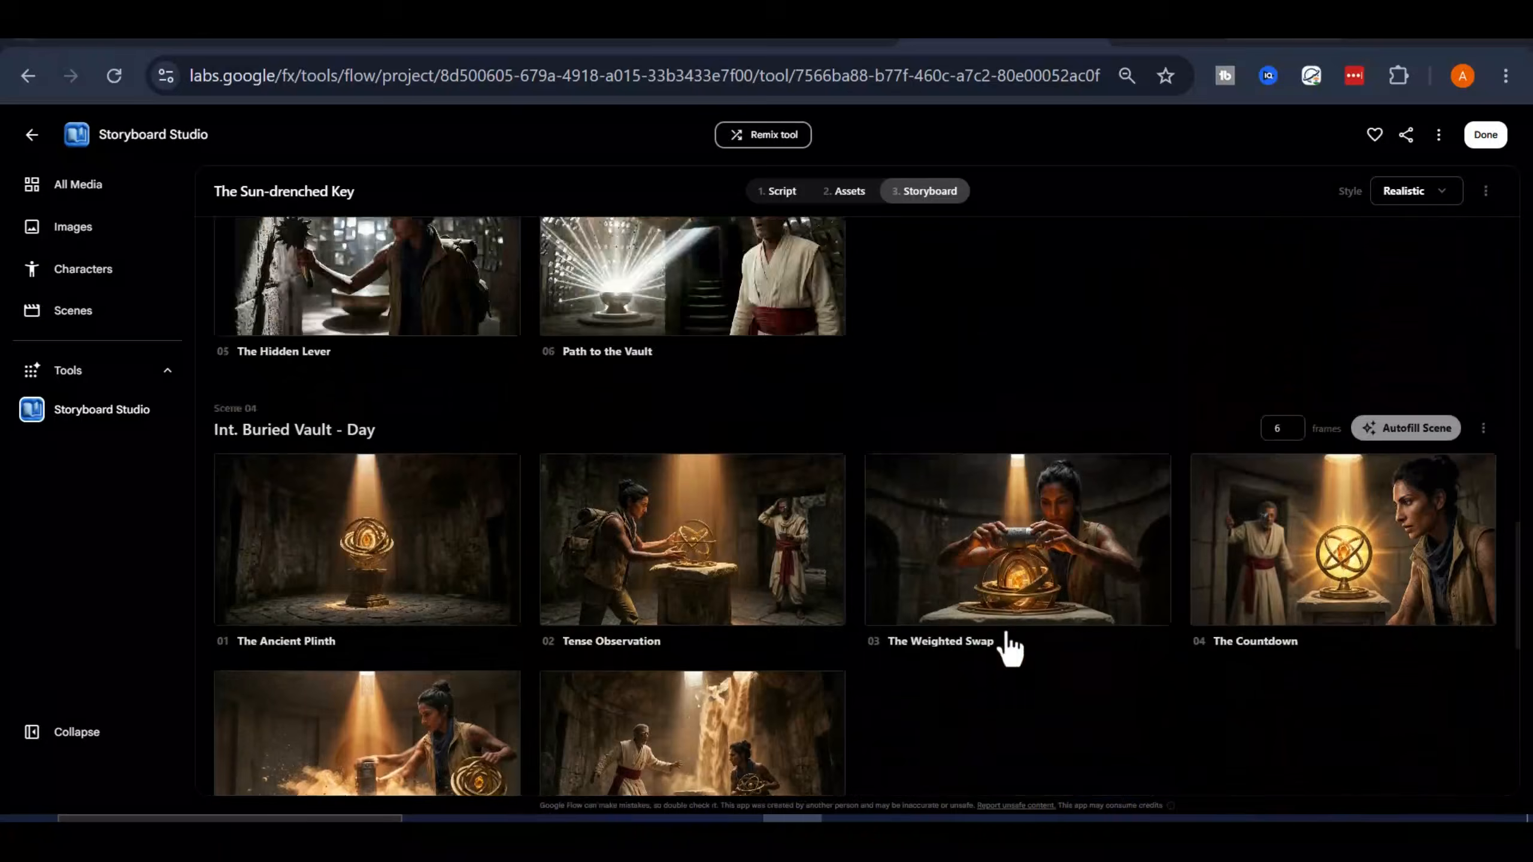
scroll(833, 483, down, 20)
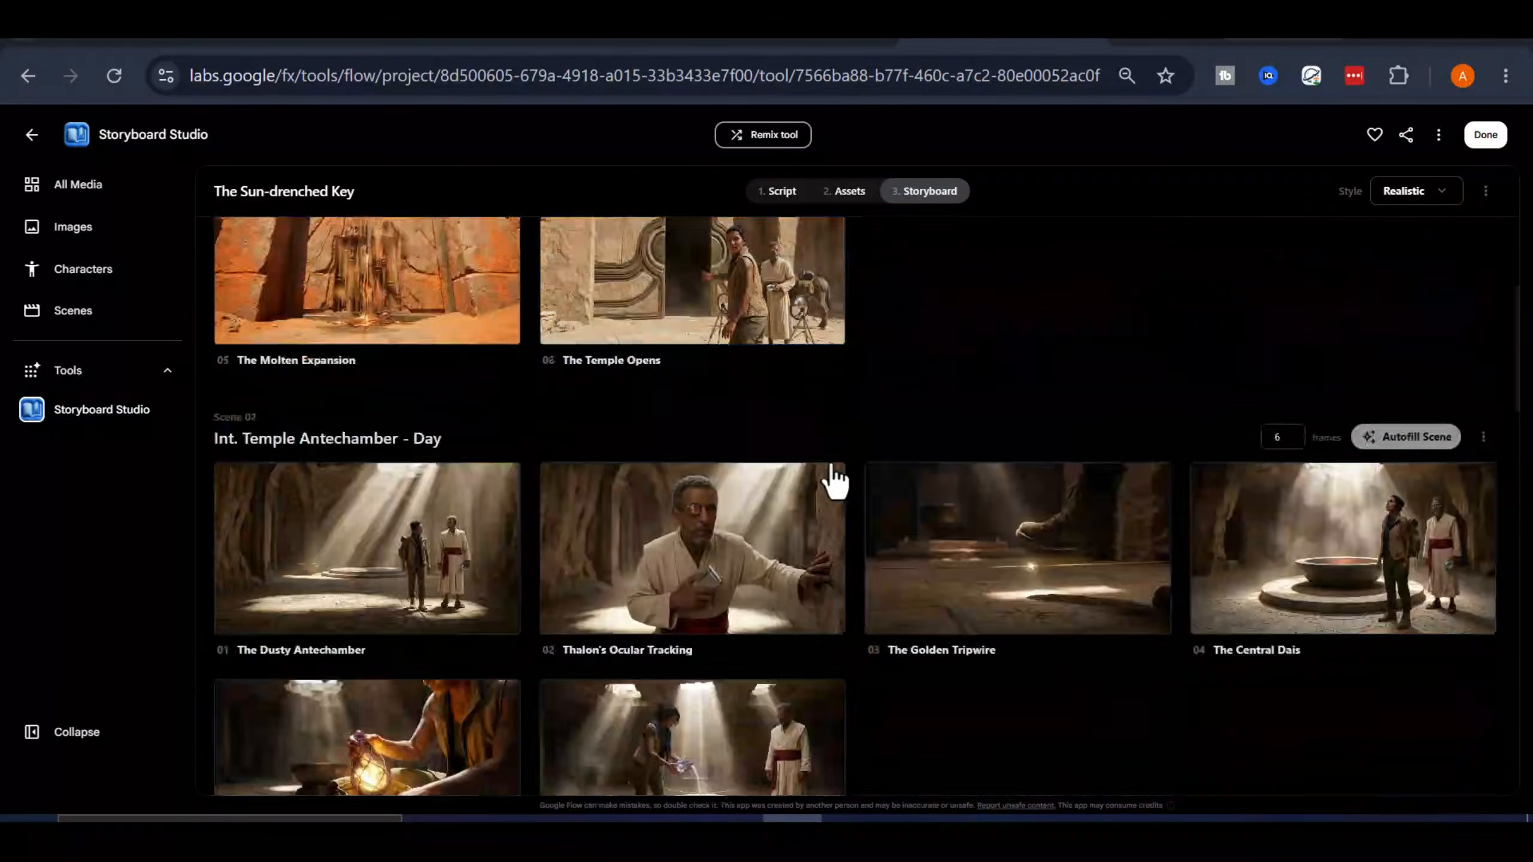
scroll(790, 559, down, 5)
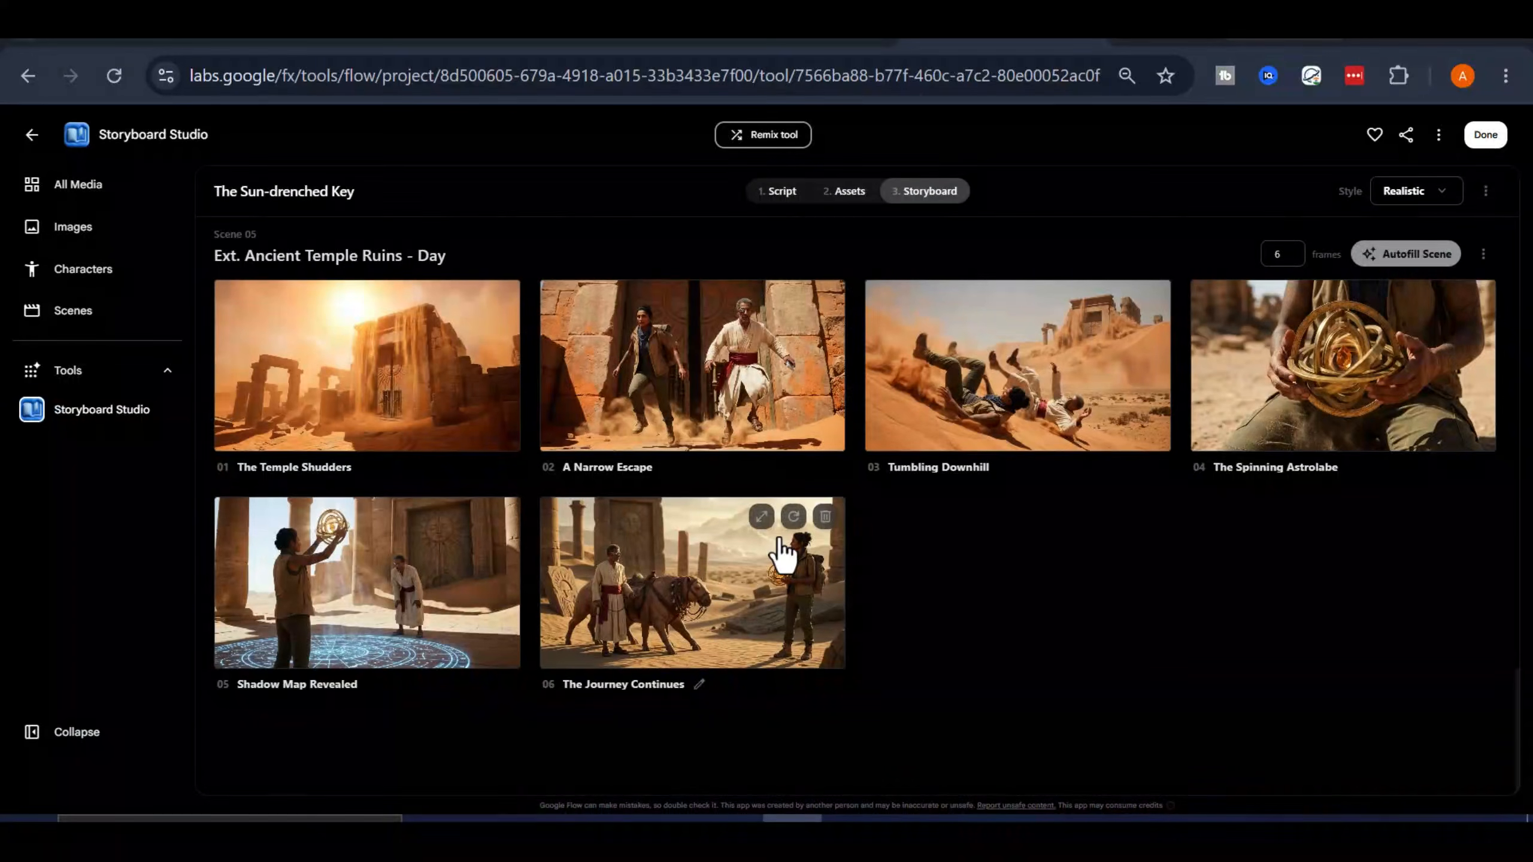
scroll(821, 472, up, 20)
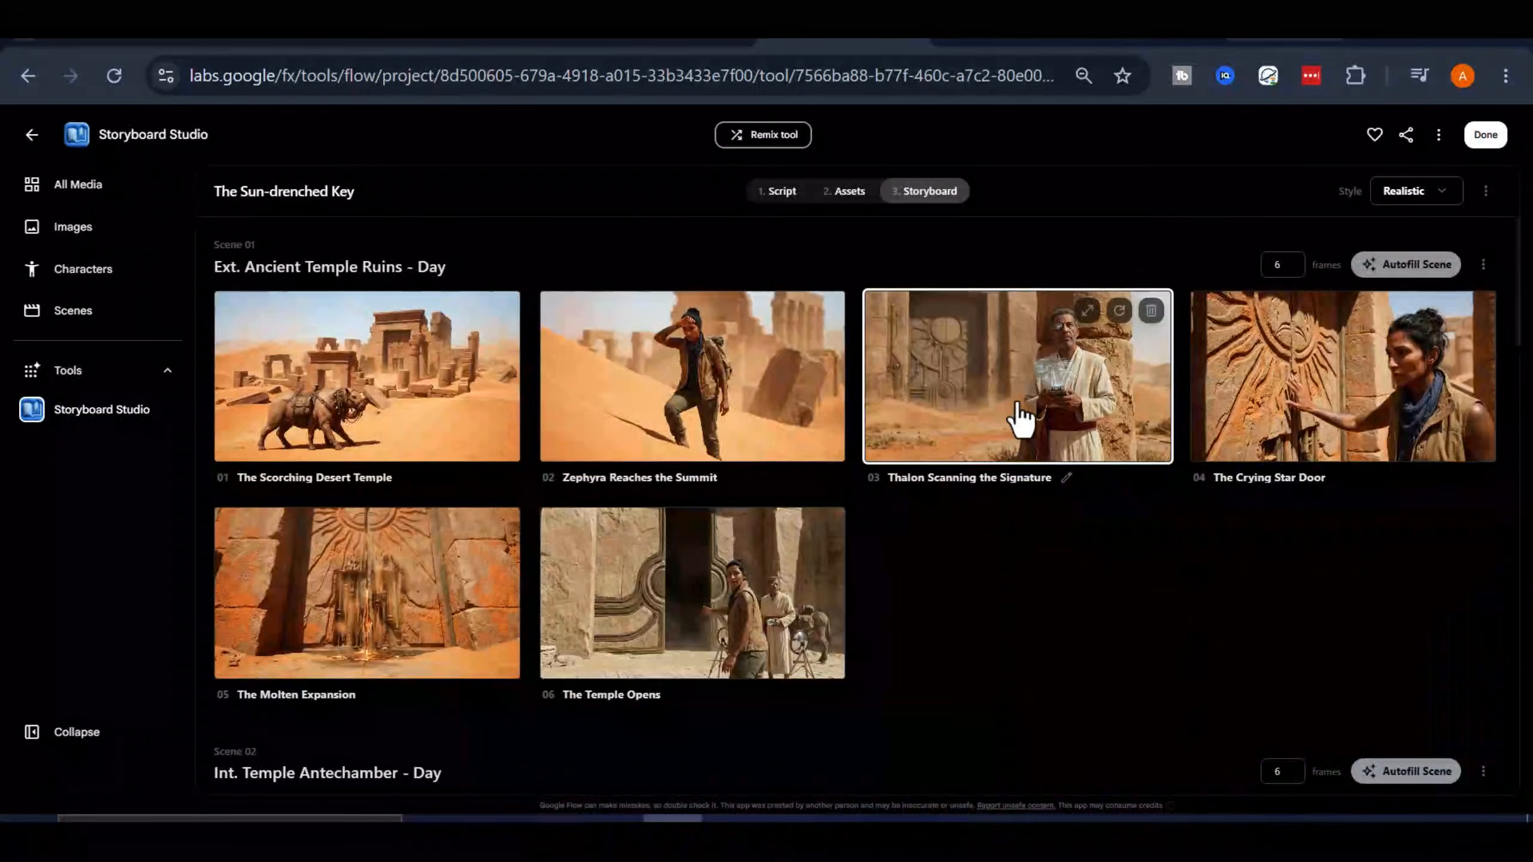
Examine the frame descriptions and reference assets of Scene 01's storyboard shots
click(1016, 421)
click(684, 404)
click(459, 417)
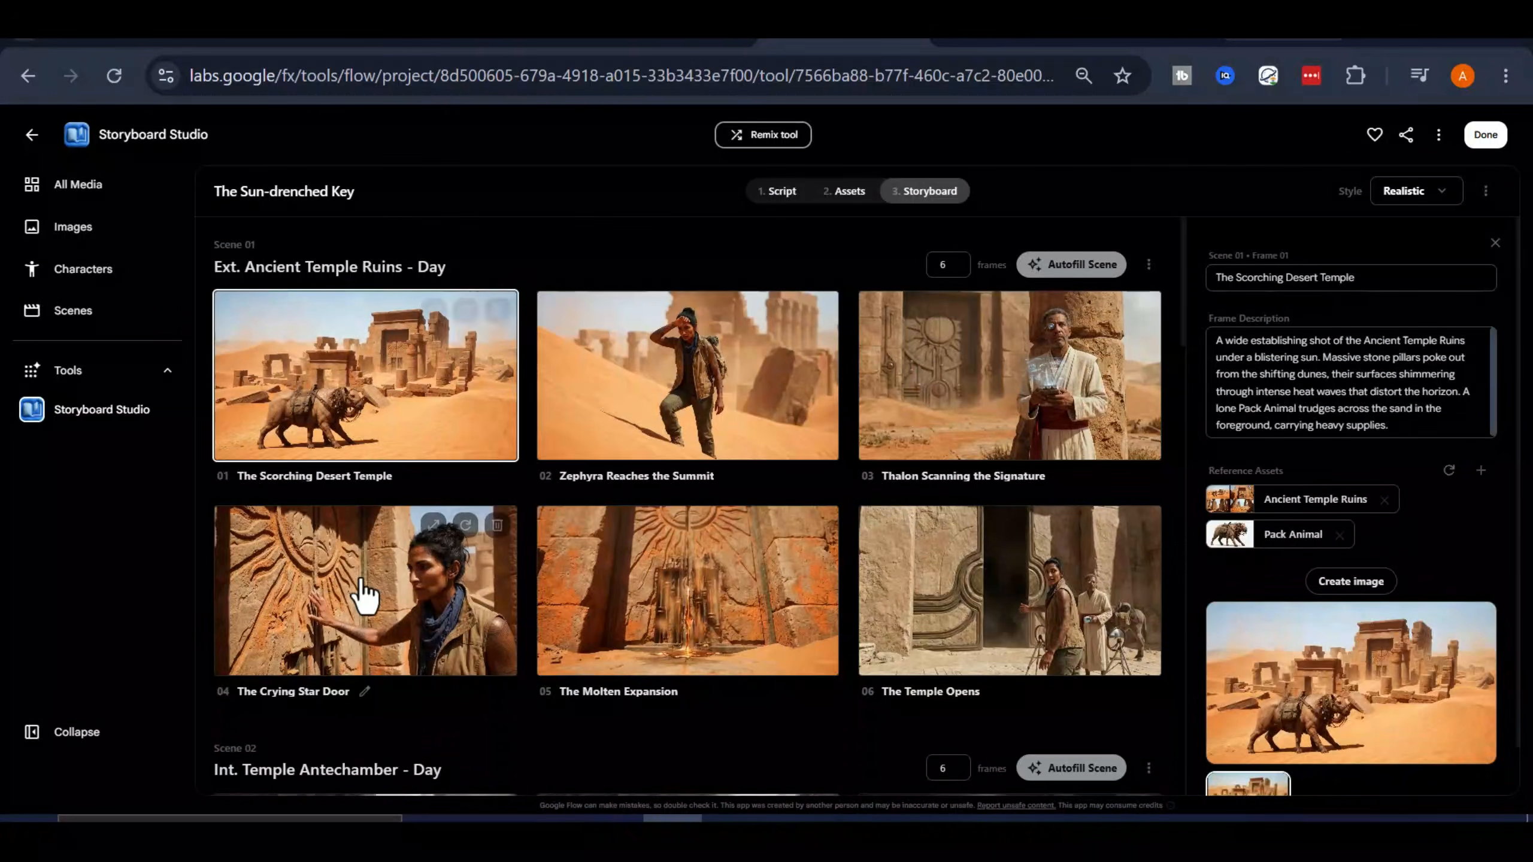
click(359, 588)
click(916, 606)
Examine the frame descriptions and reference assets of Scene 02's shots, and close the frame details
scroll(916, 605, down, 8)
click(661, 428)
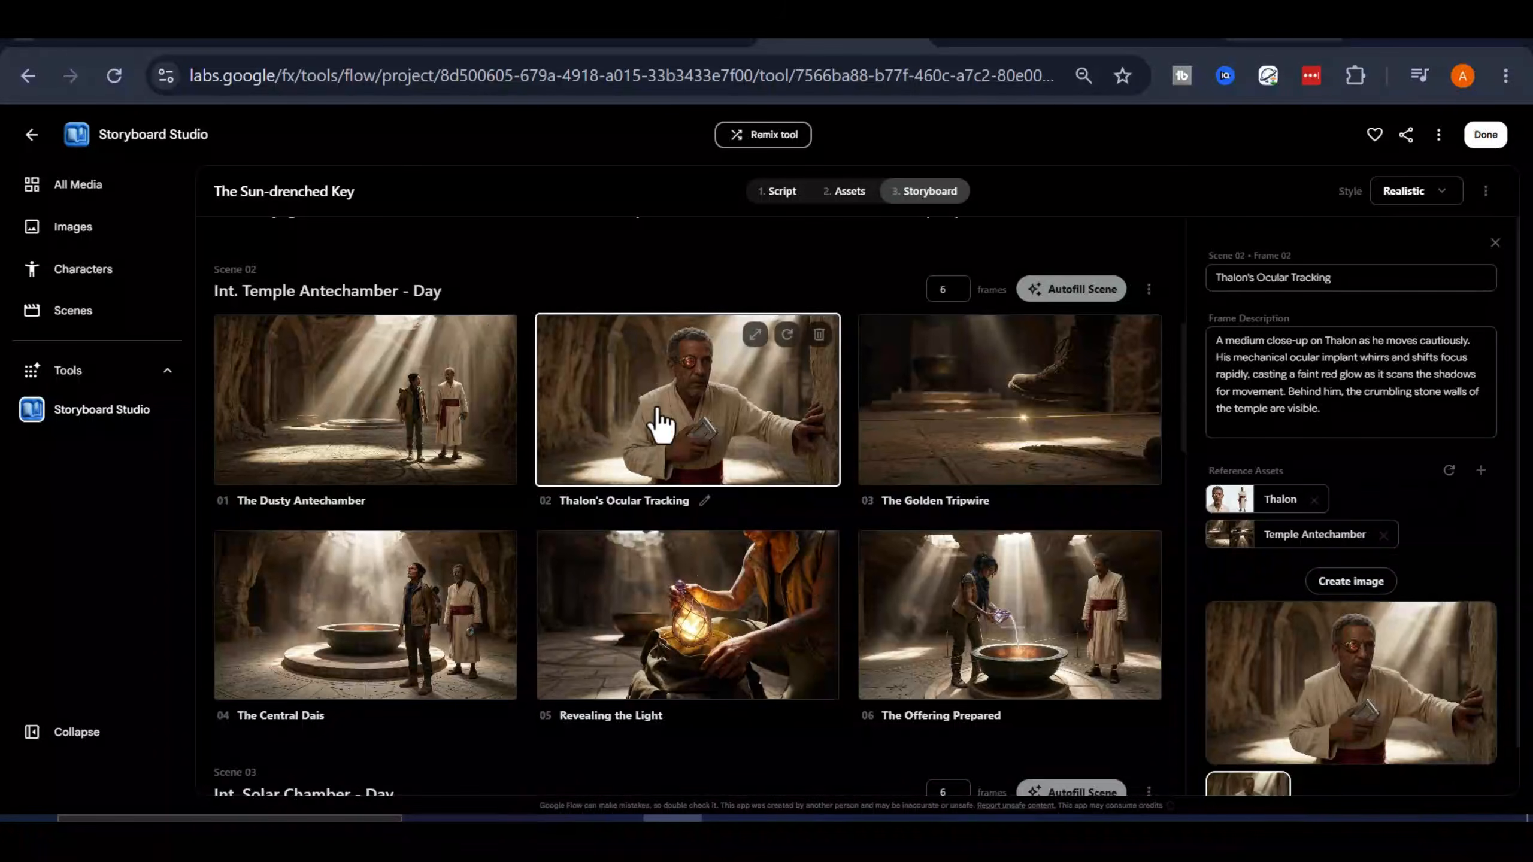
click(1020, 426)
click(512, 641)
click(965, 644)
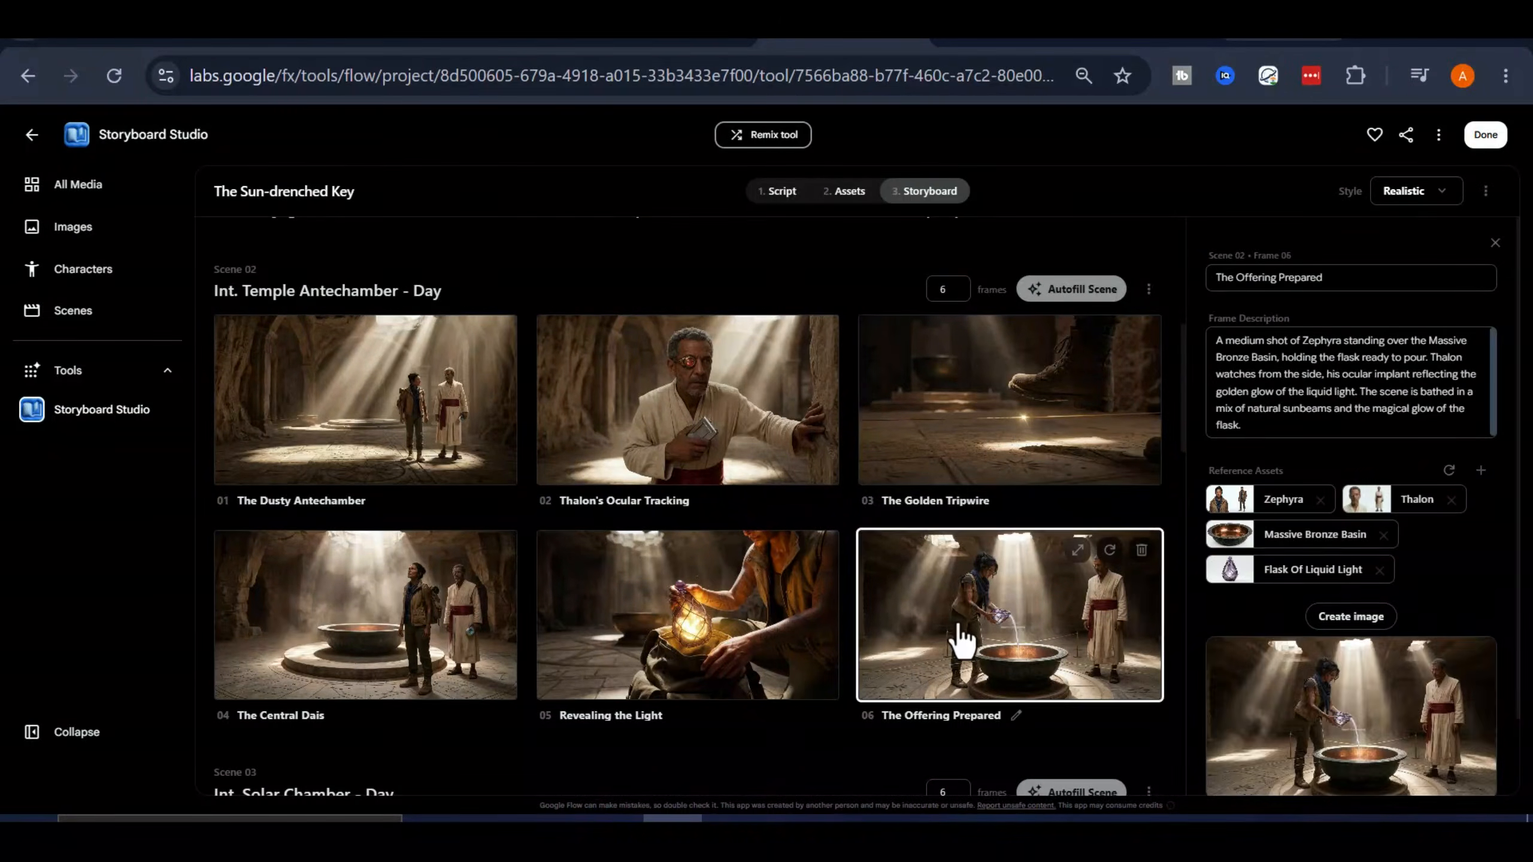
click(1495, 243)
Look through the later scenes' storyboard shots and check the image options of The Scorching Desert Temple frame
scroll(1061, 483, down, 20)
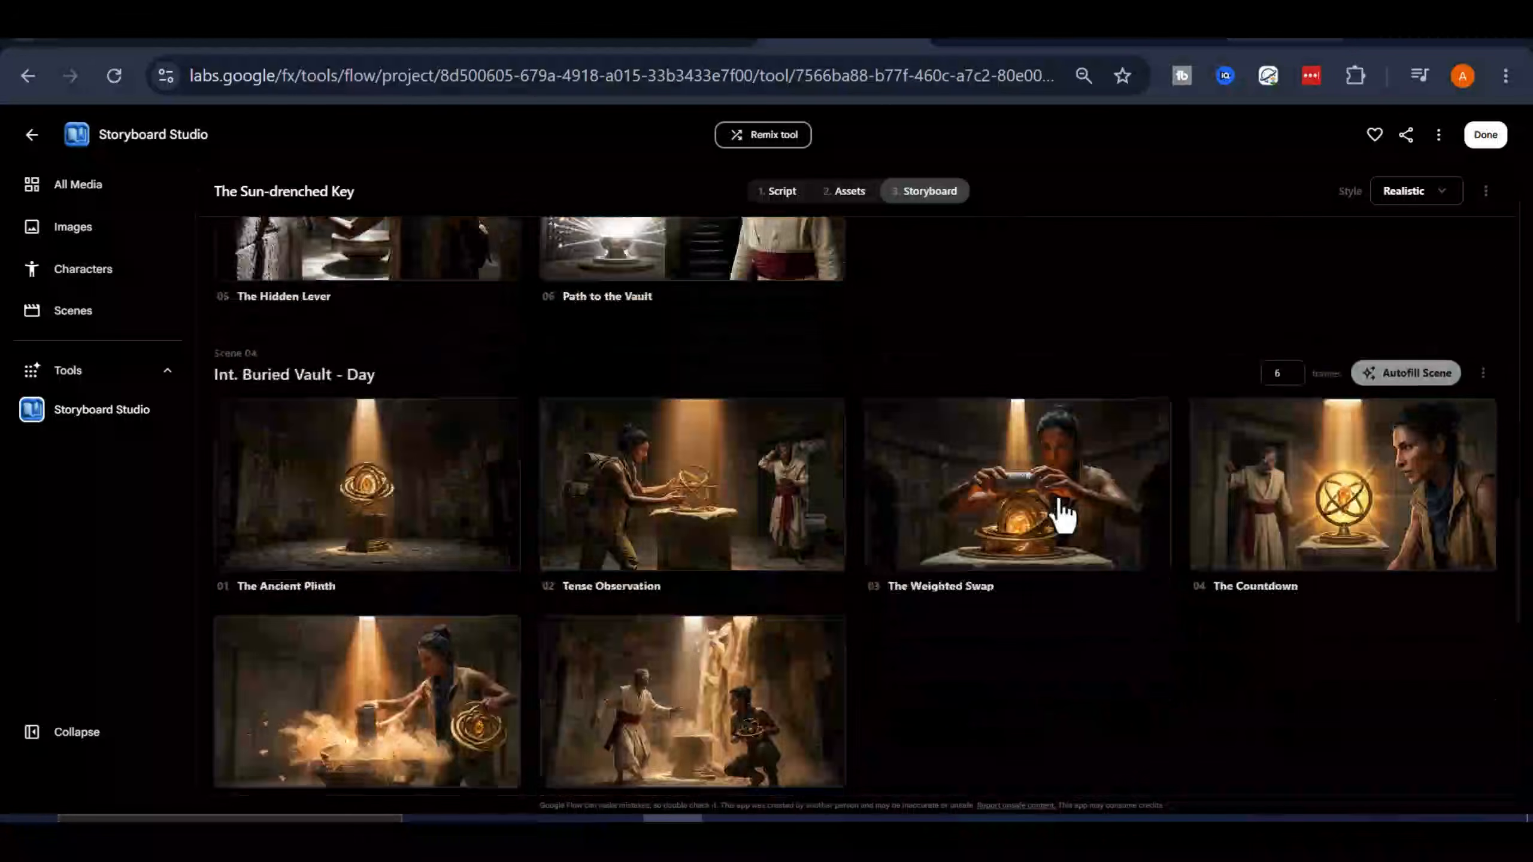
scroll(838, 575, up, 10)
scroll(824, 577, up, 15)
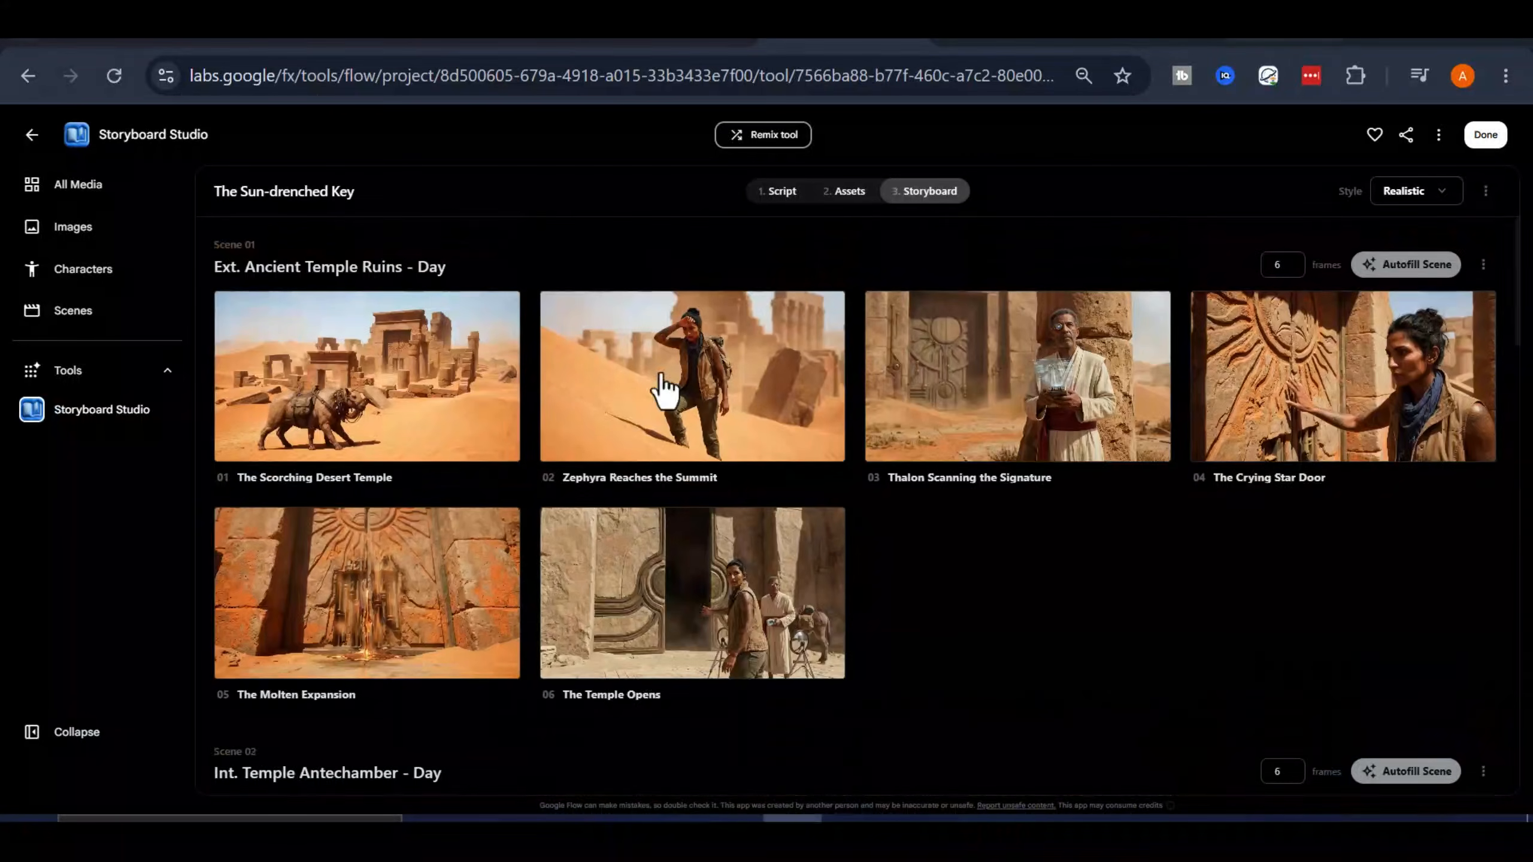
right_click(392, 351)
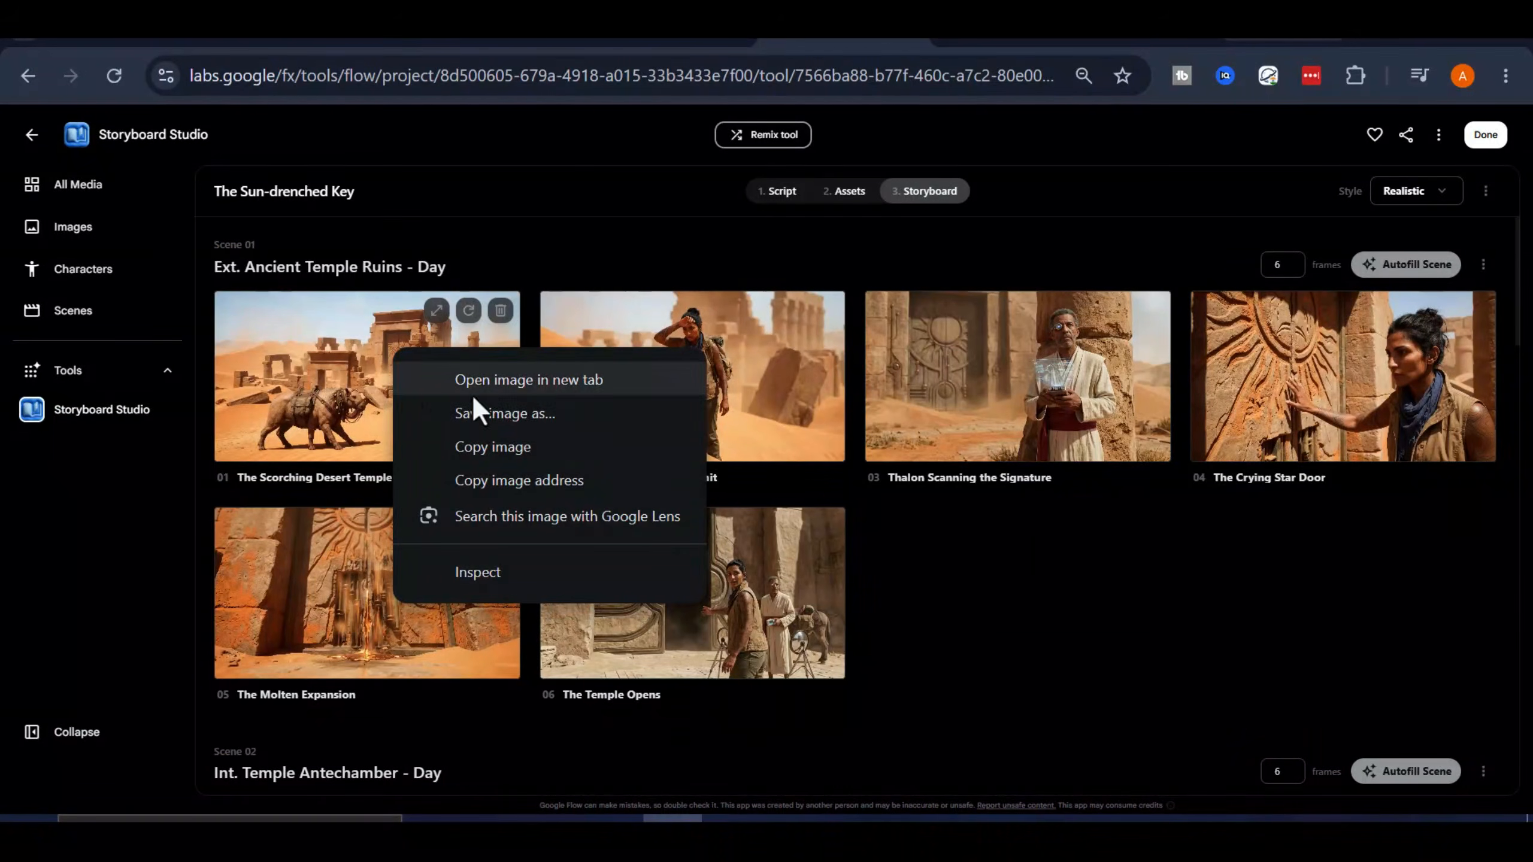
click(913, 567)
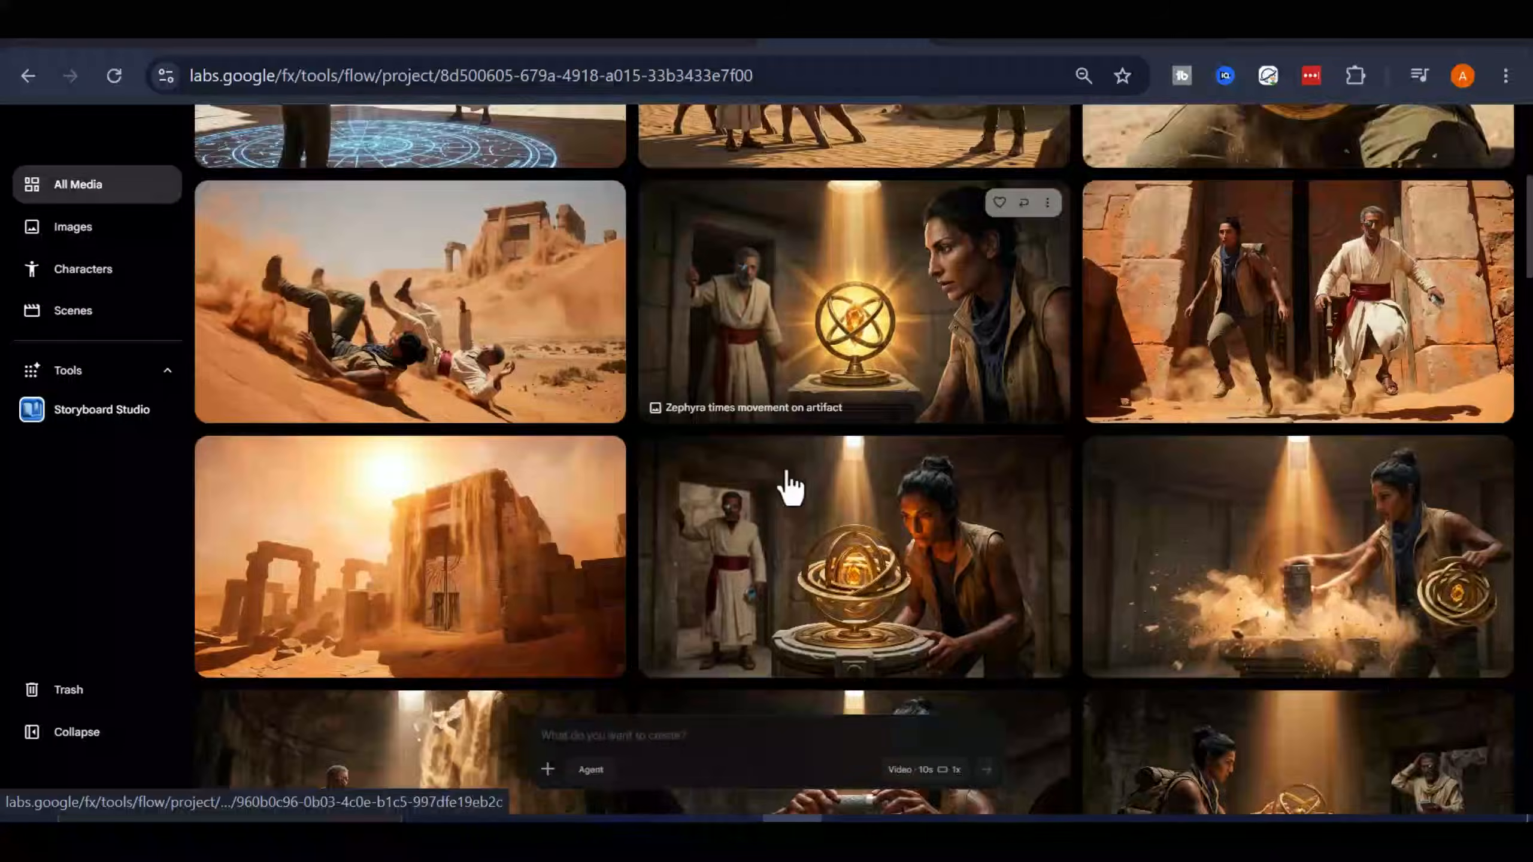
Browse the generated images in the project's media and check the download sizes for the sand dune tumble image
scroll(787, 489, down, 15)
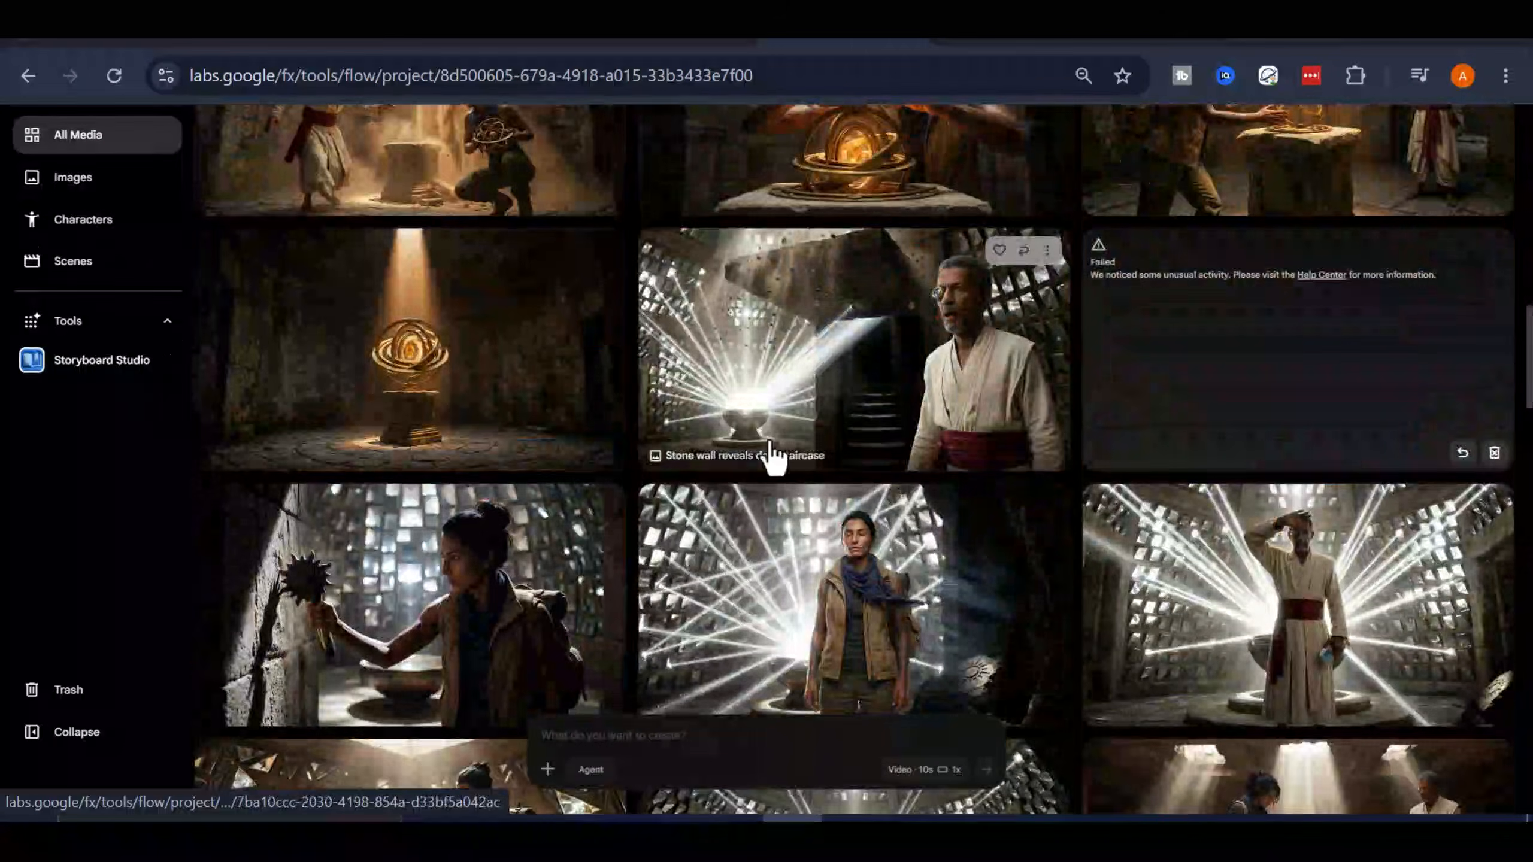
scroll(795, 440, up, 15)
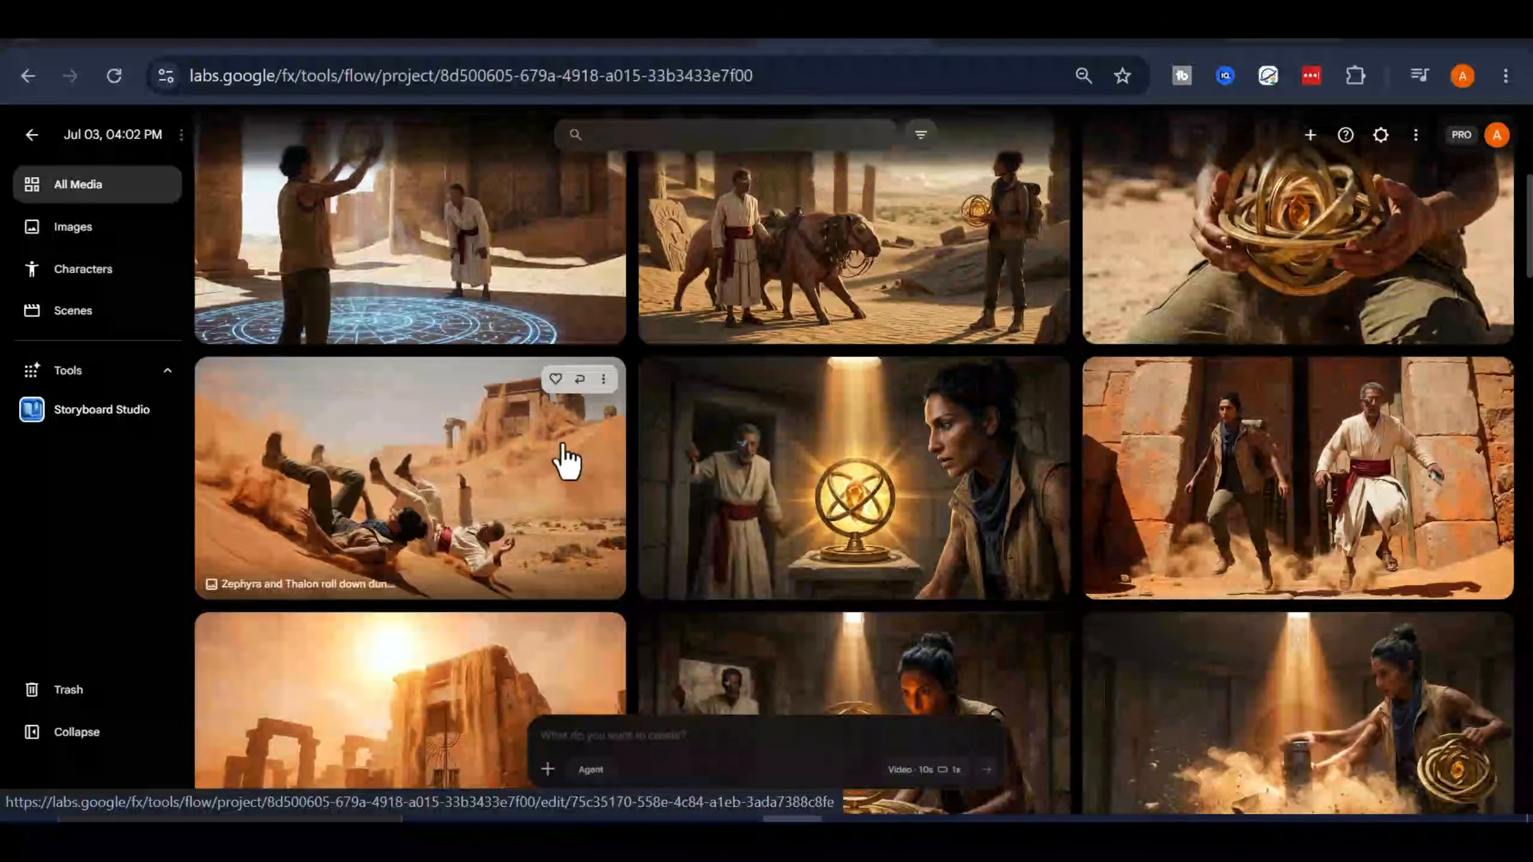
click(603, 379)
mouse_move(531, 510)
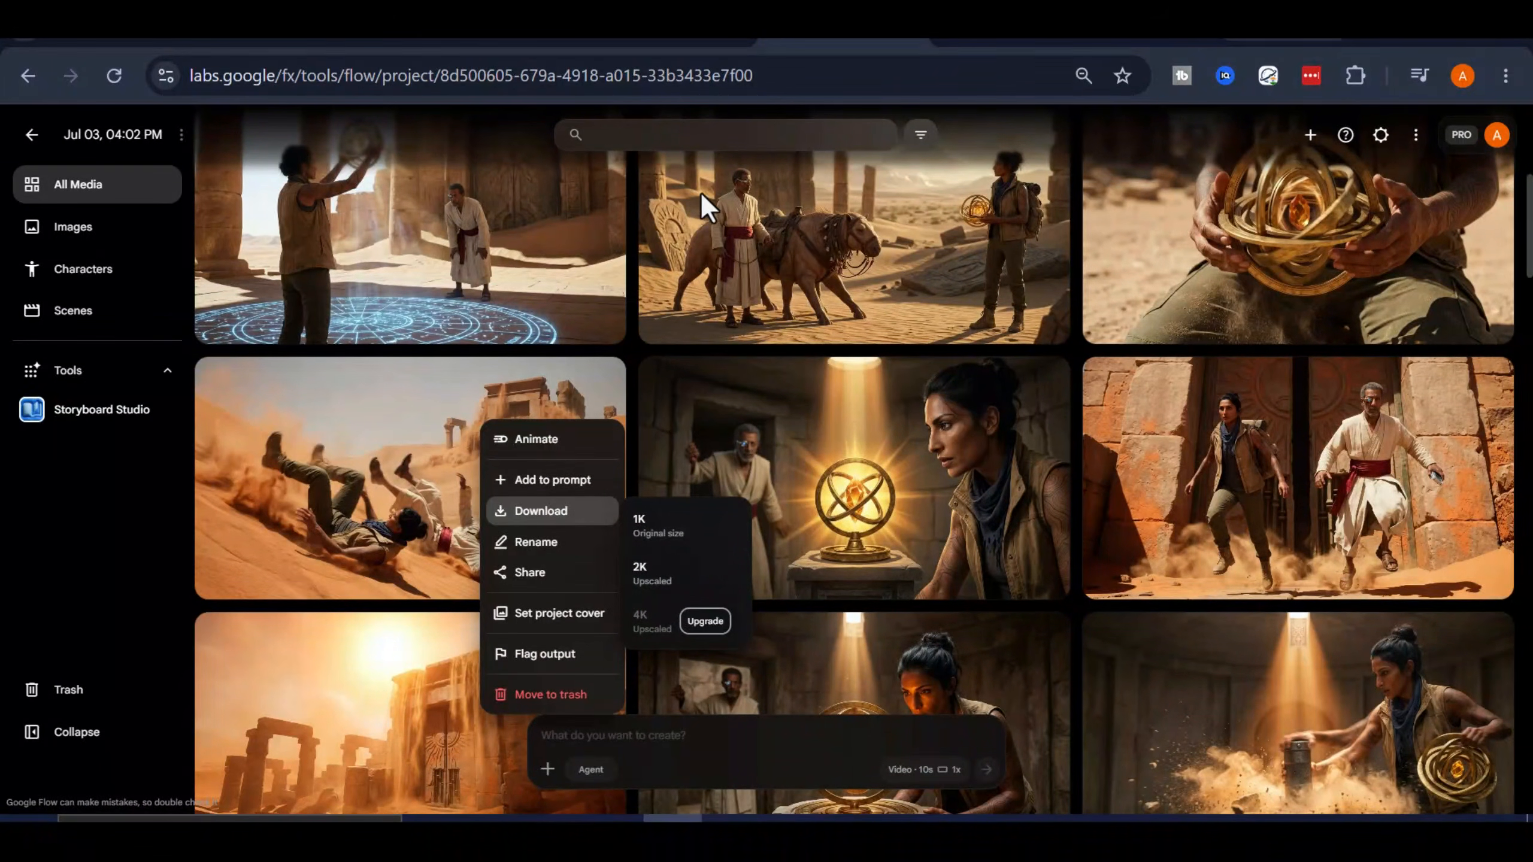
click(801, 736)
scroll(947, 503, down, 4)
scroll(845, 435, up, 4)
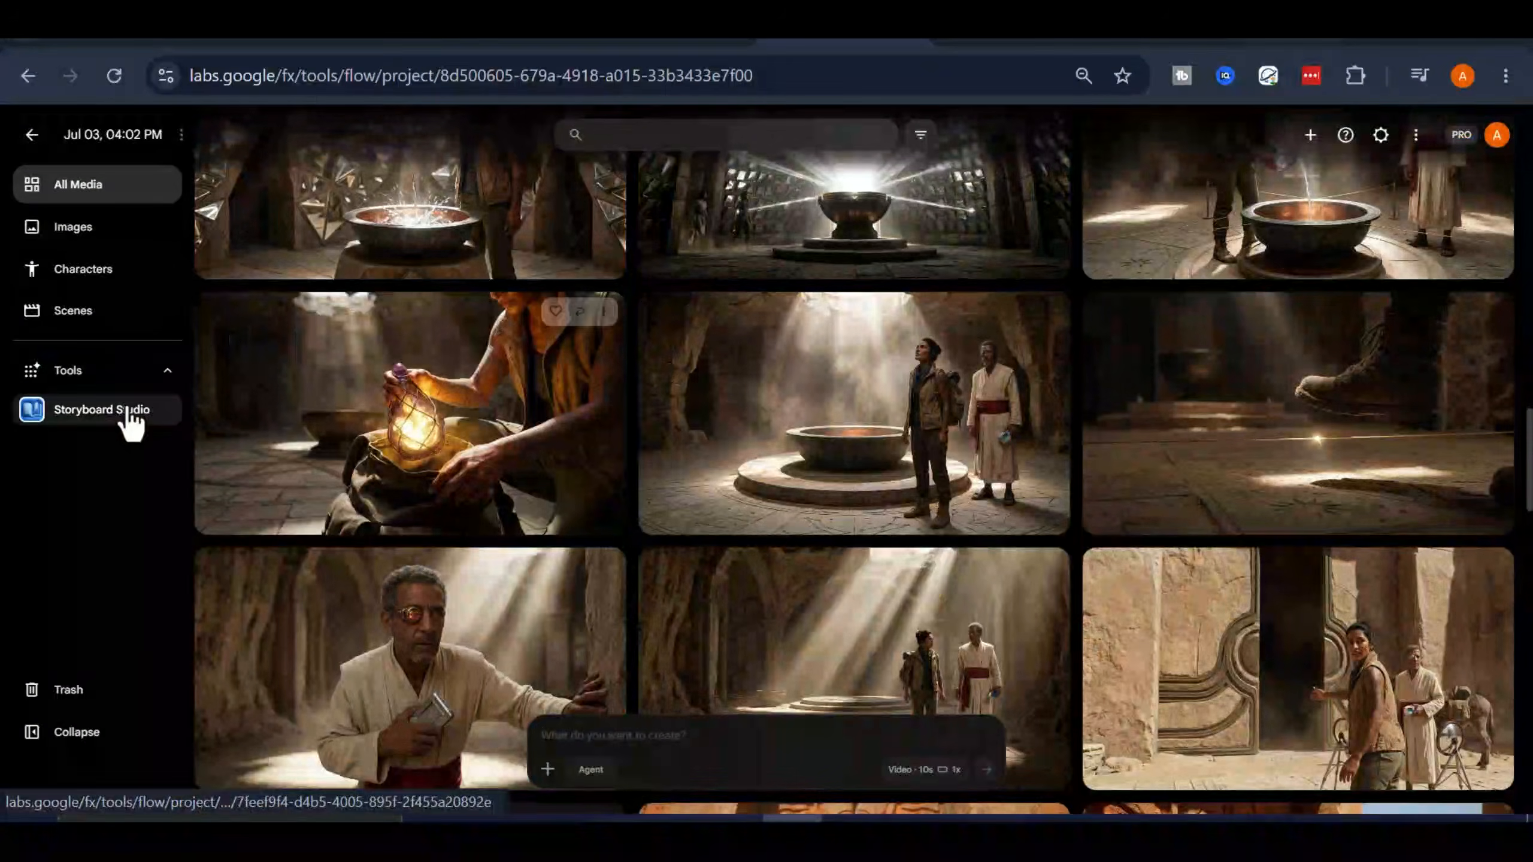
Copy the opening desert sun description from the script's Ancient Temple Ruins scene and return to the project's media
click(128, 412)
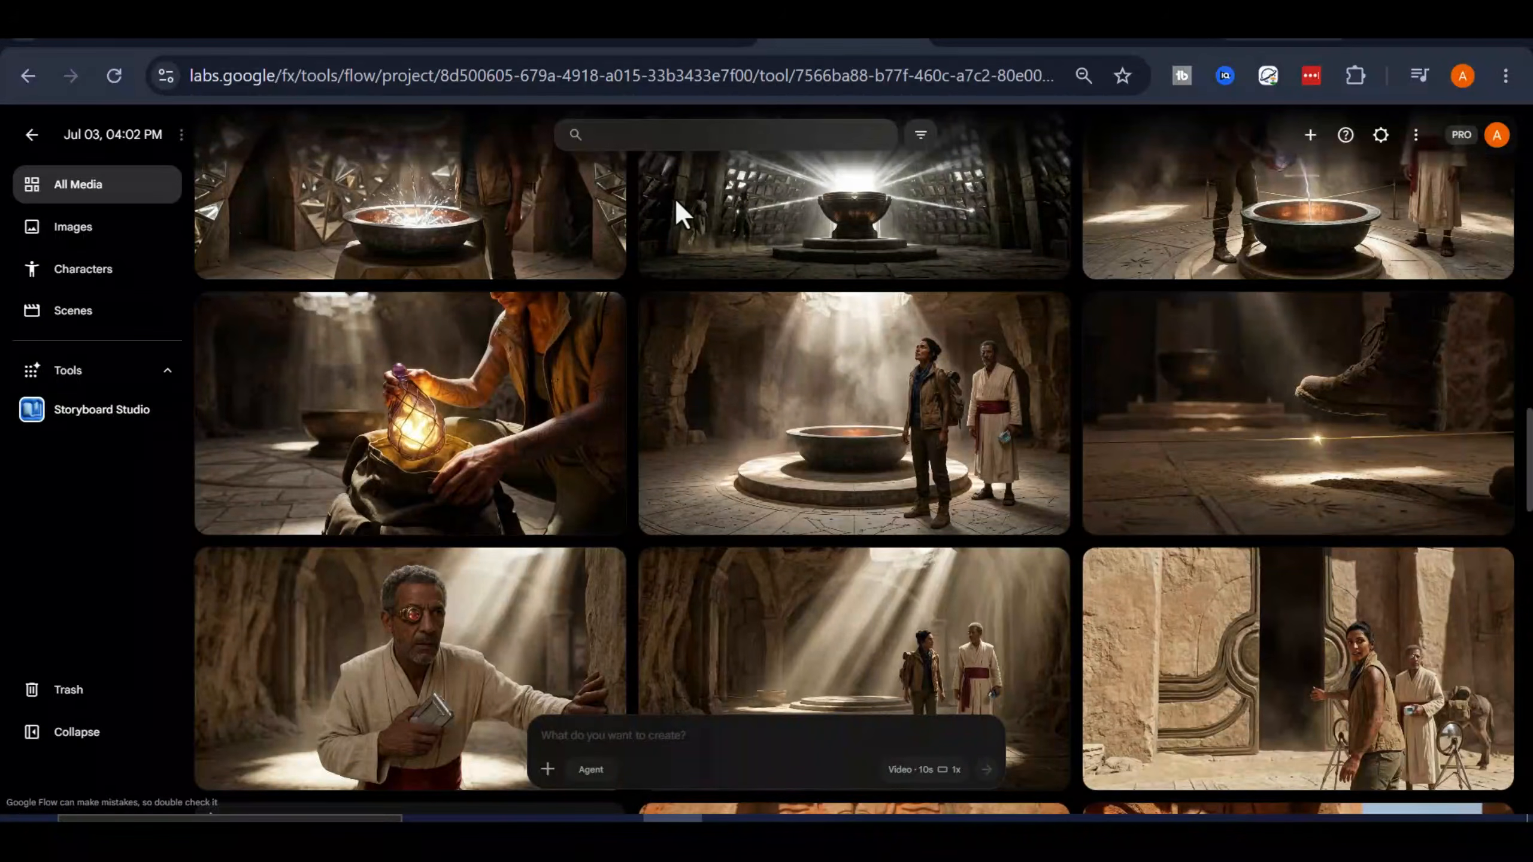
click(781, 194)
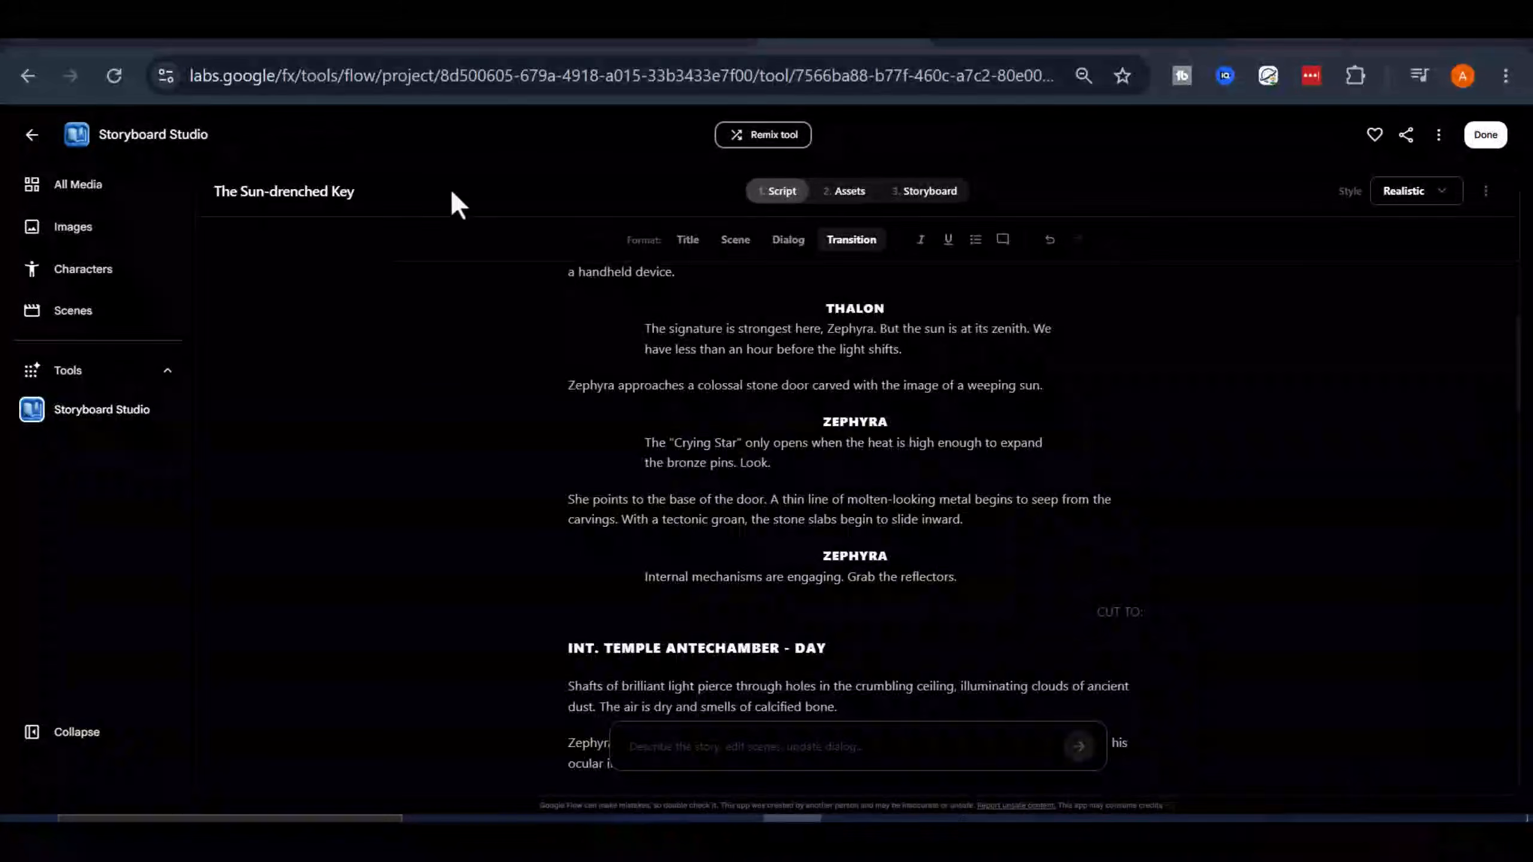
drag(999, 459, 599, 437)
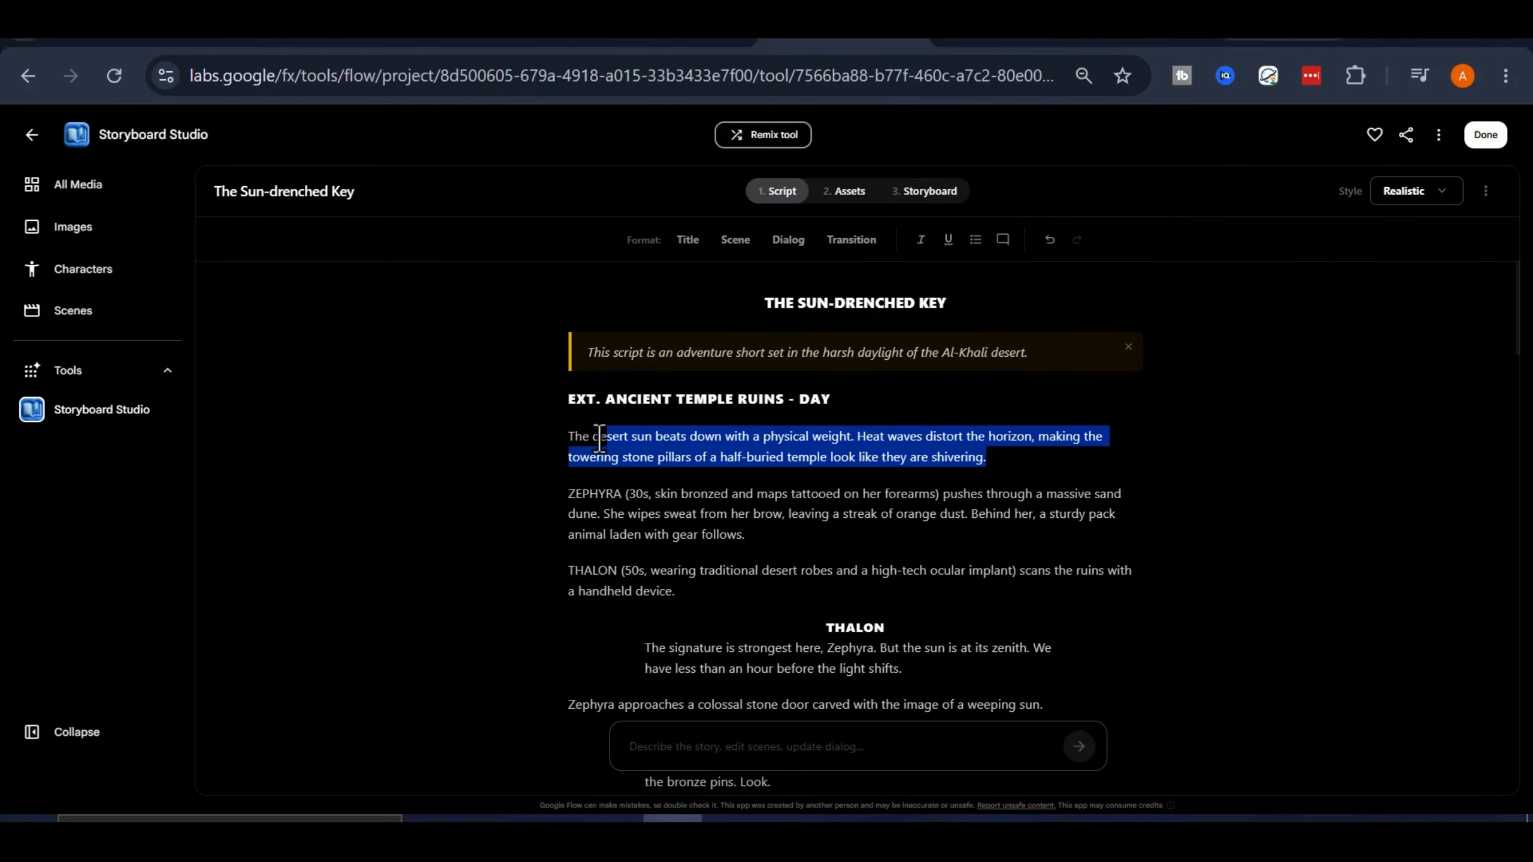
right_click(591, 439)
click(681, 305)
click(121, 228)
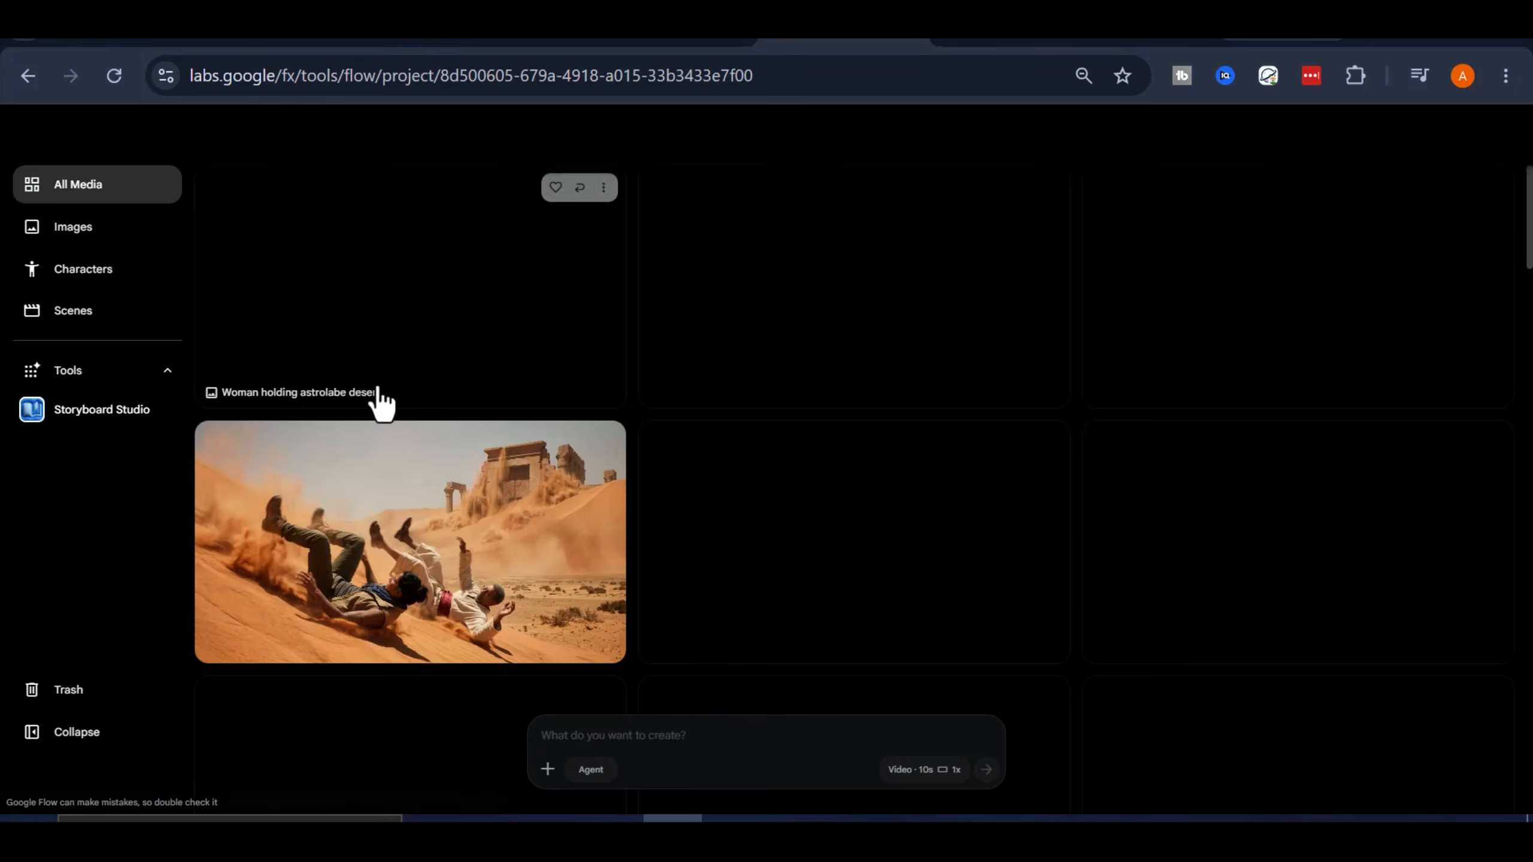
Try to animate the "Pack animal in temple ruins" image as a video's start frame, checking the Omni Flash video settings
scroll(982, 428, down, 10)
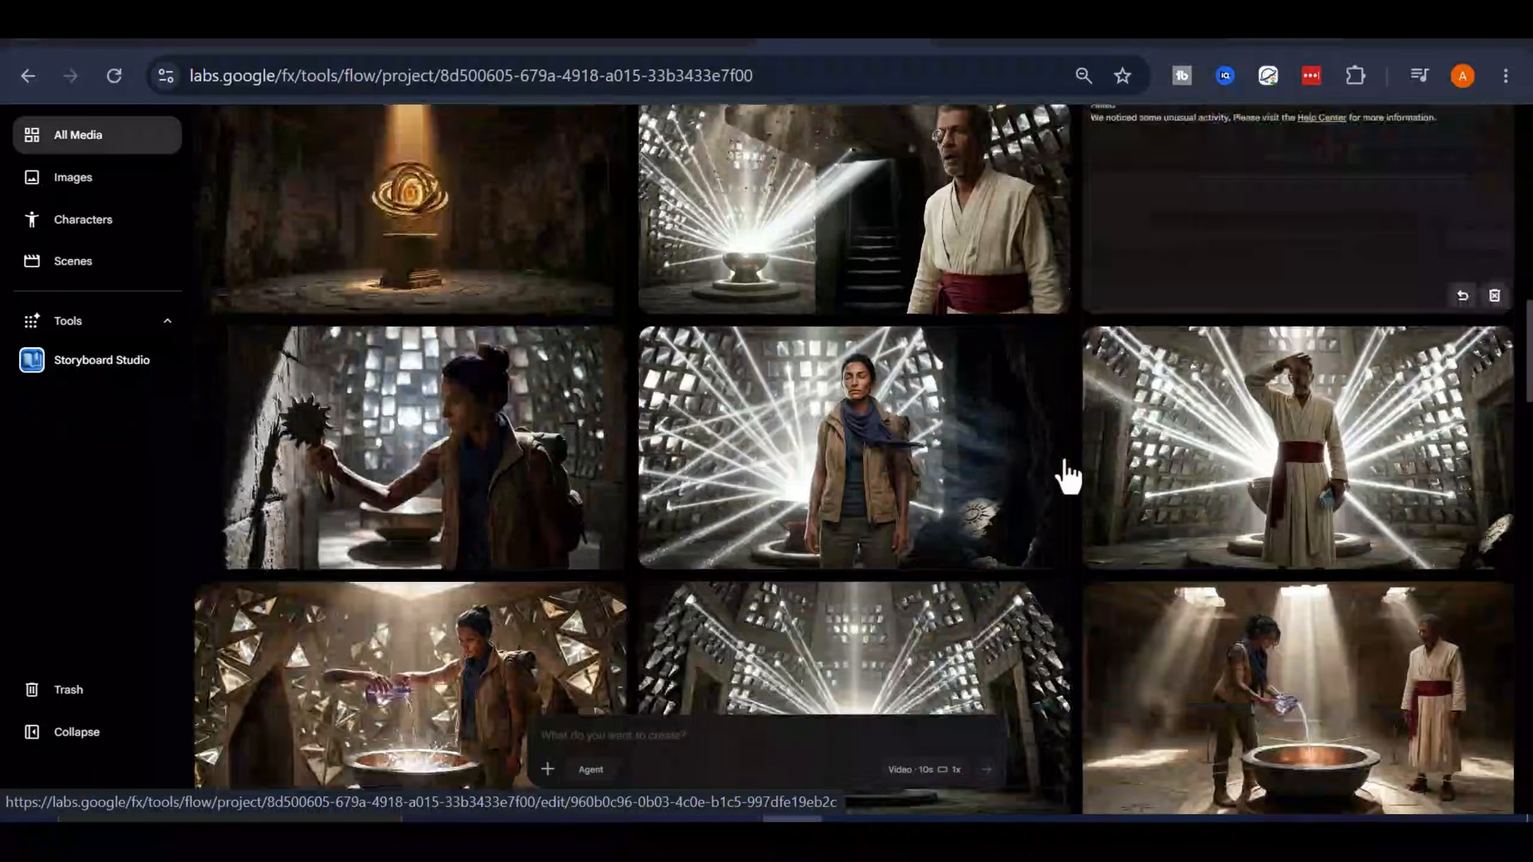
scroll(1066, 477, down, 10)
click(1491, 346)
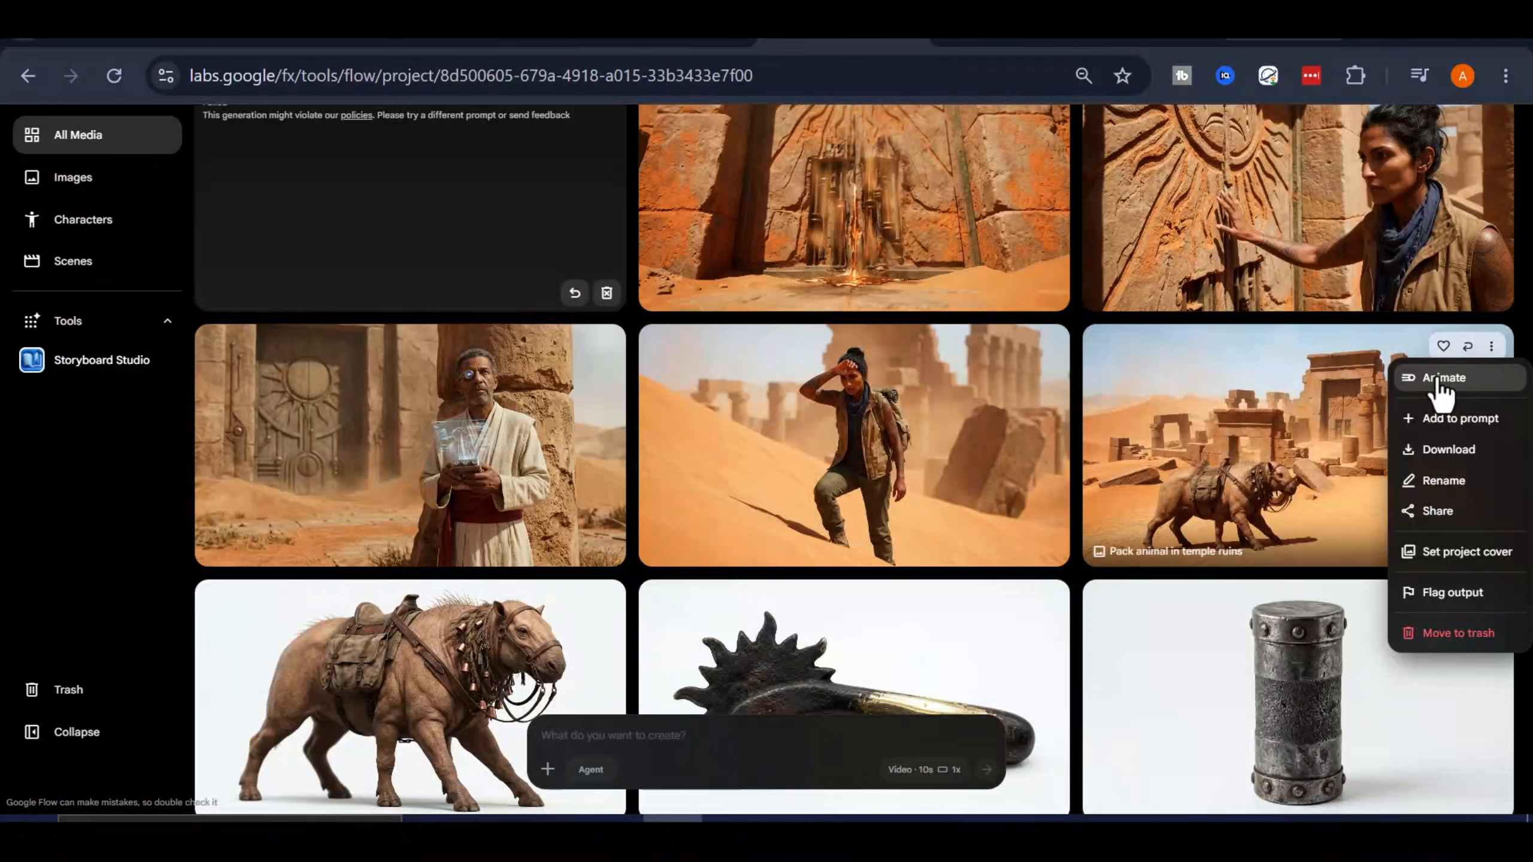
click(1441, 380)
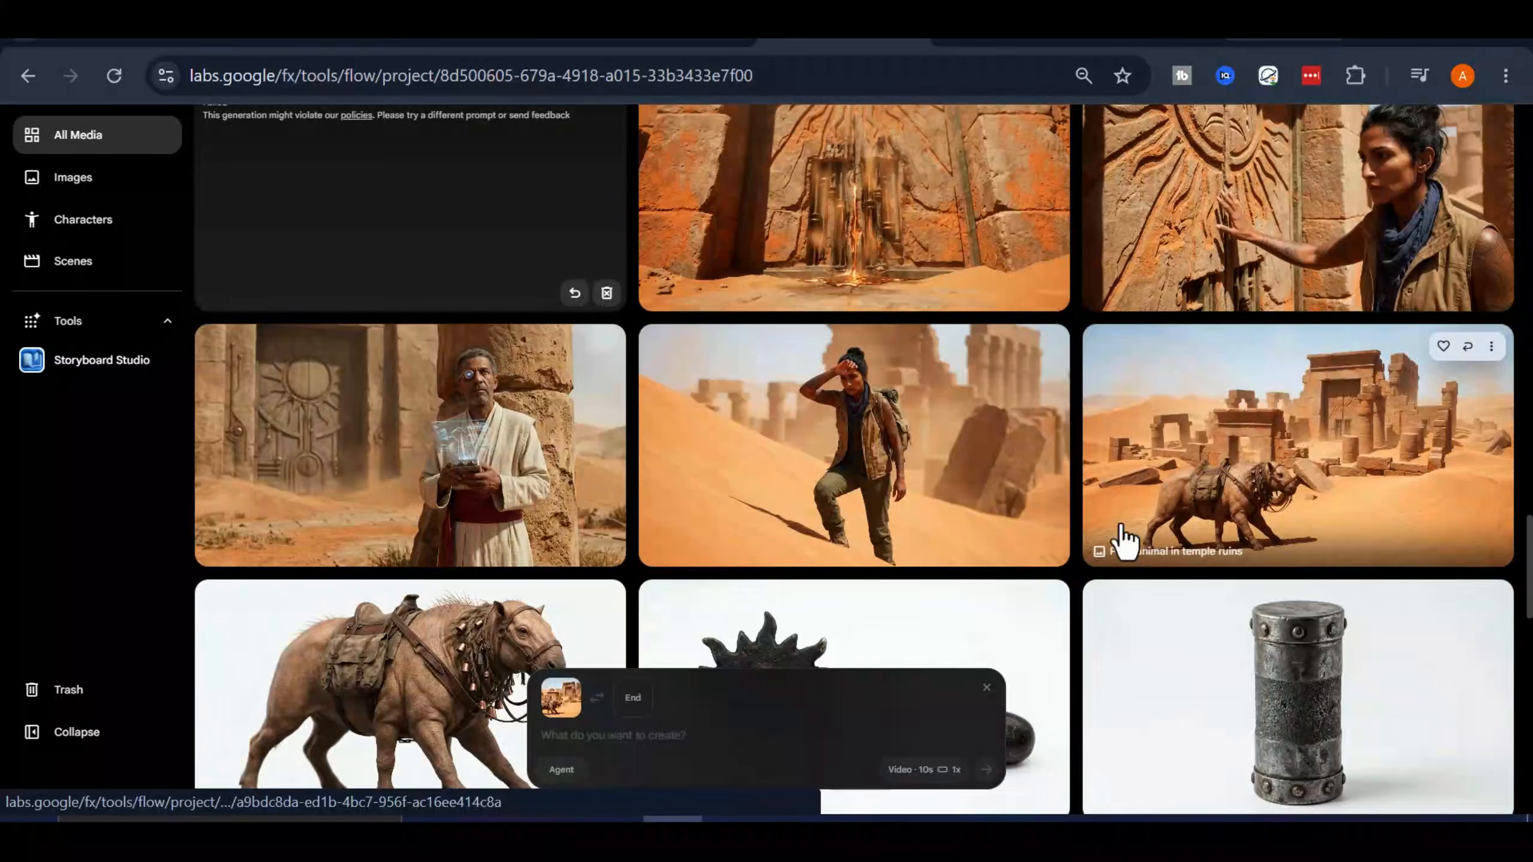
drag(1123, 540, 1147, 495)
click(905, 768)
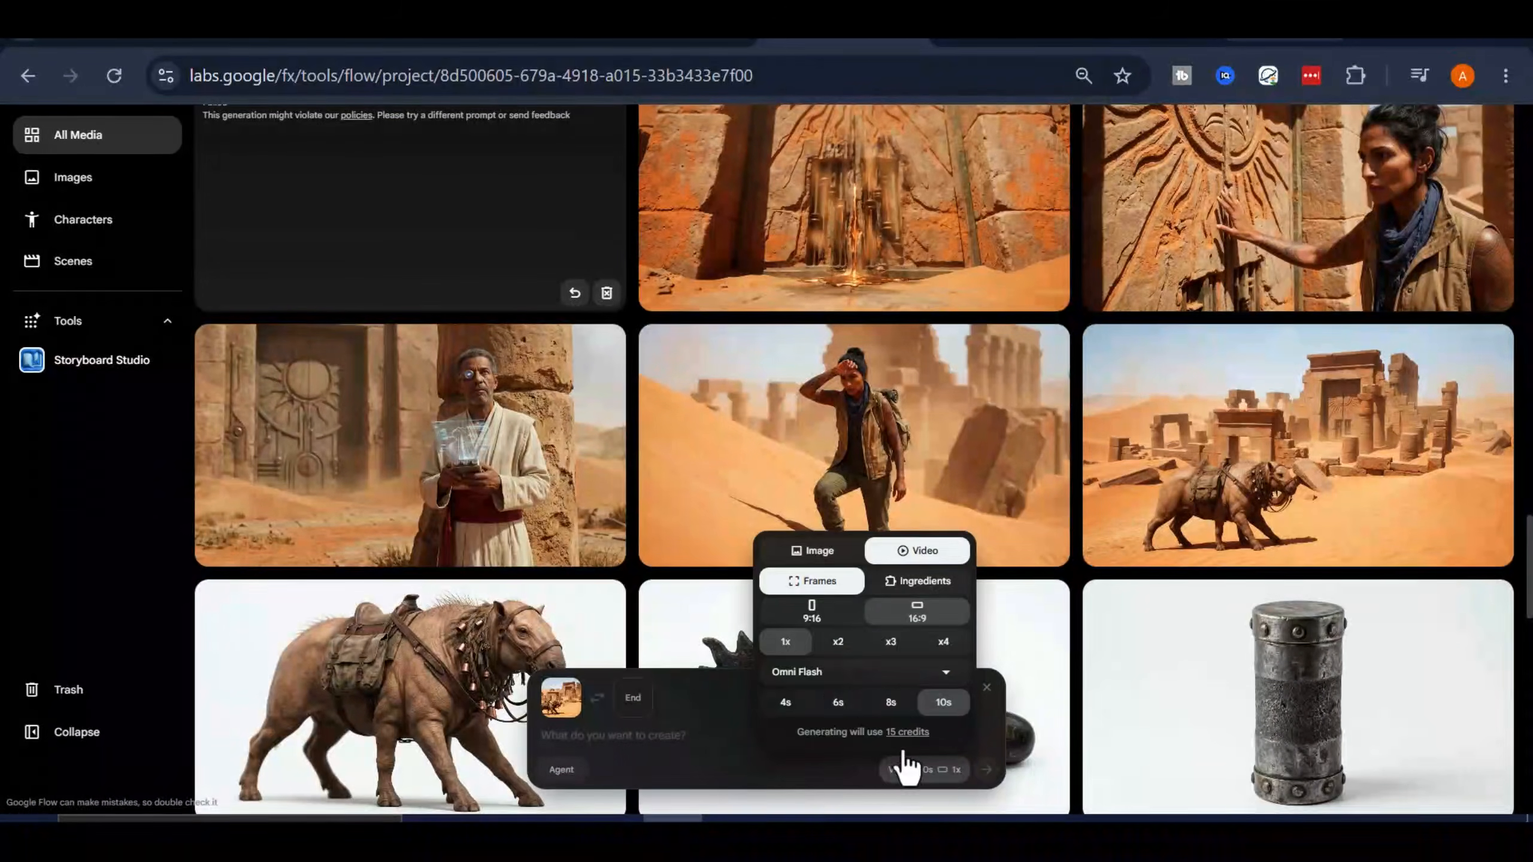
click(834, 677)
click(850, 532)
click(569, 698)
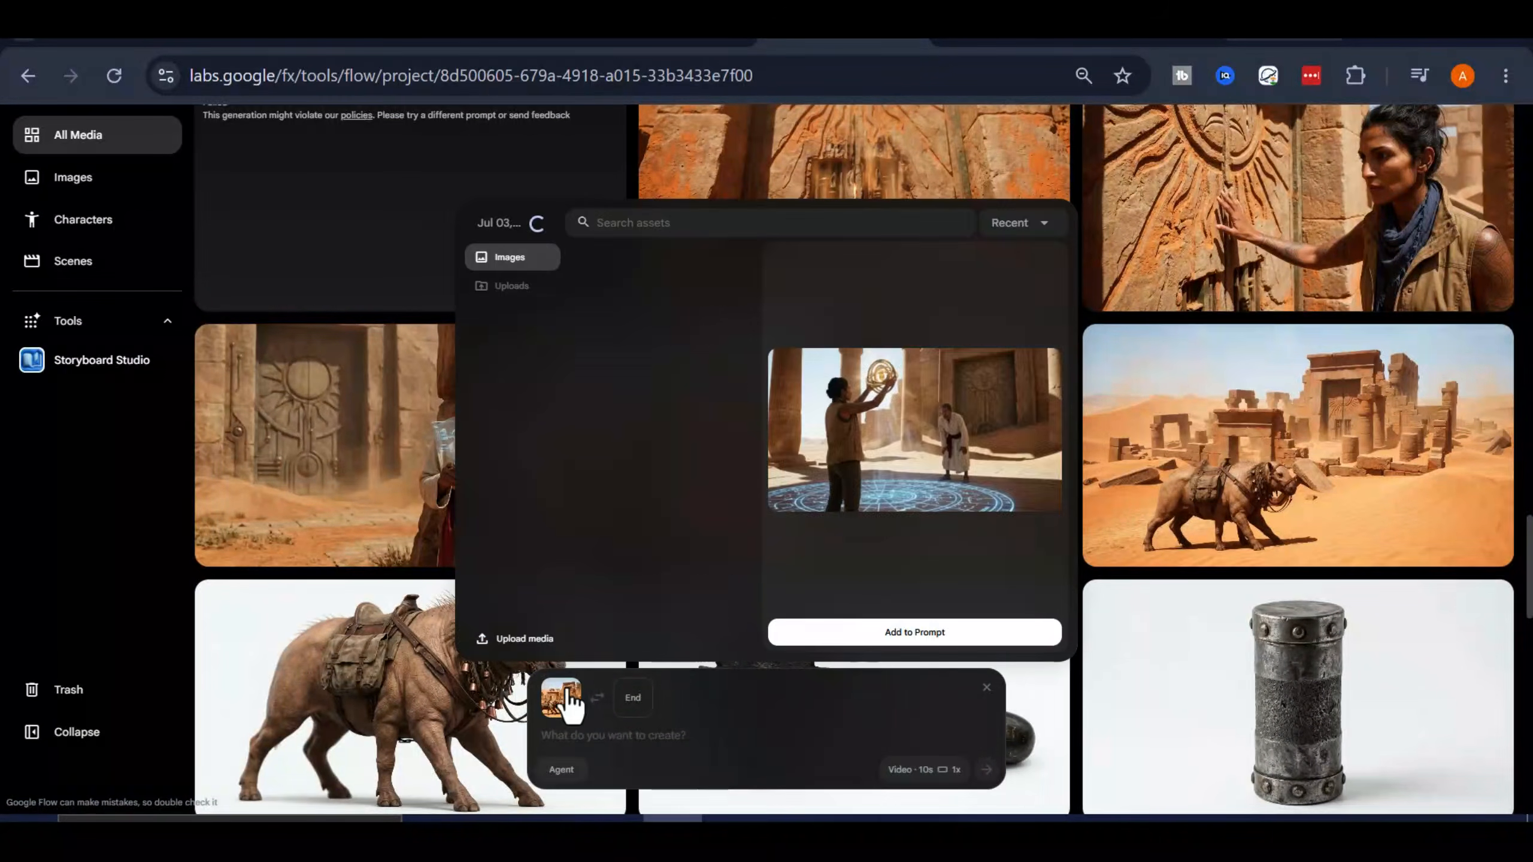
click(718, 738)
click(560, 700)
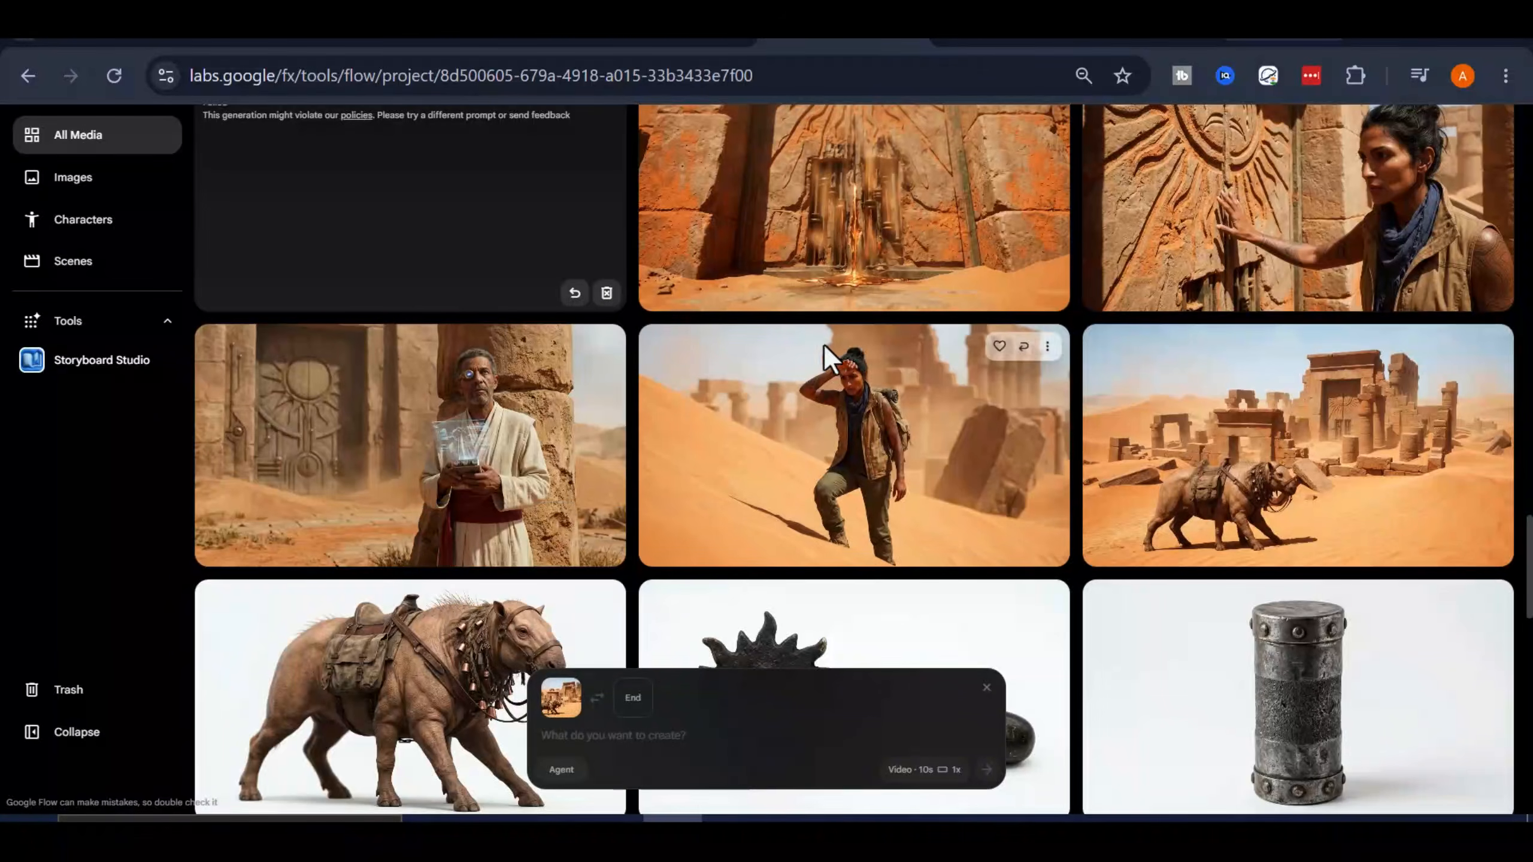
Switch video generation from Frames to Ingredients and add the "Pack animal in temple ruins" image to the prompt
click(905, 770)
click(901, 582)
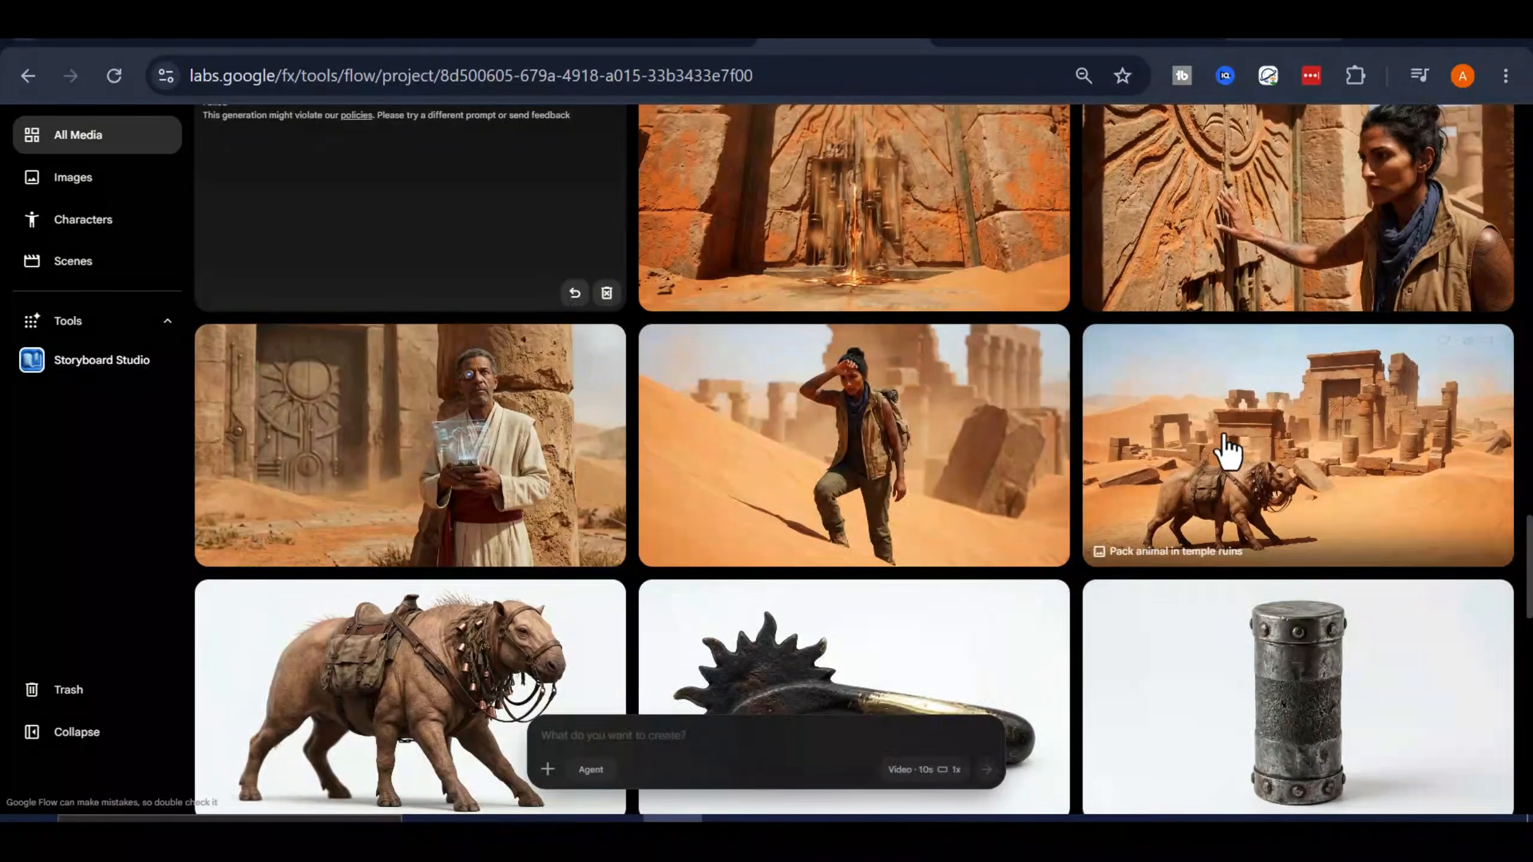
drag(1225, 445, 707, 729)
Paste the copied desert sun description as the prompt and generate the 10-second video
right_click(678, 741)
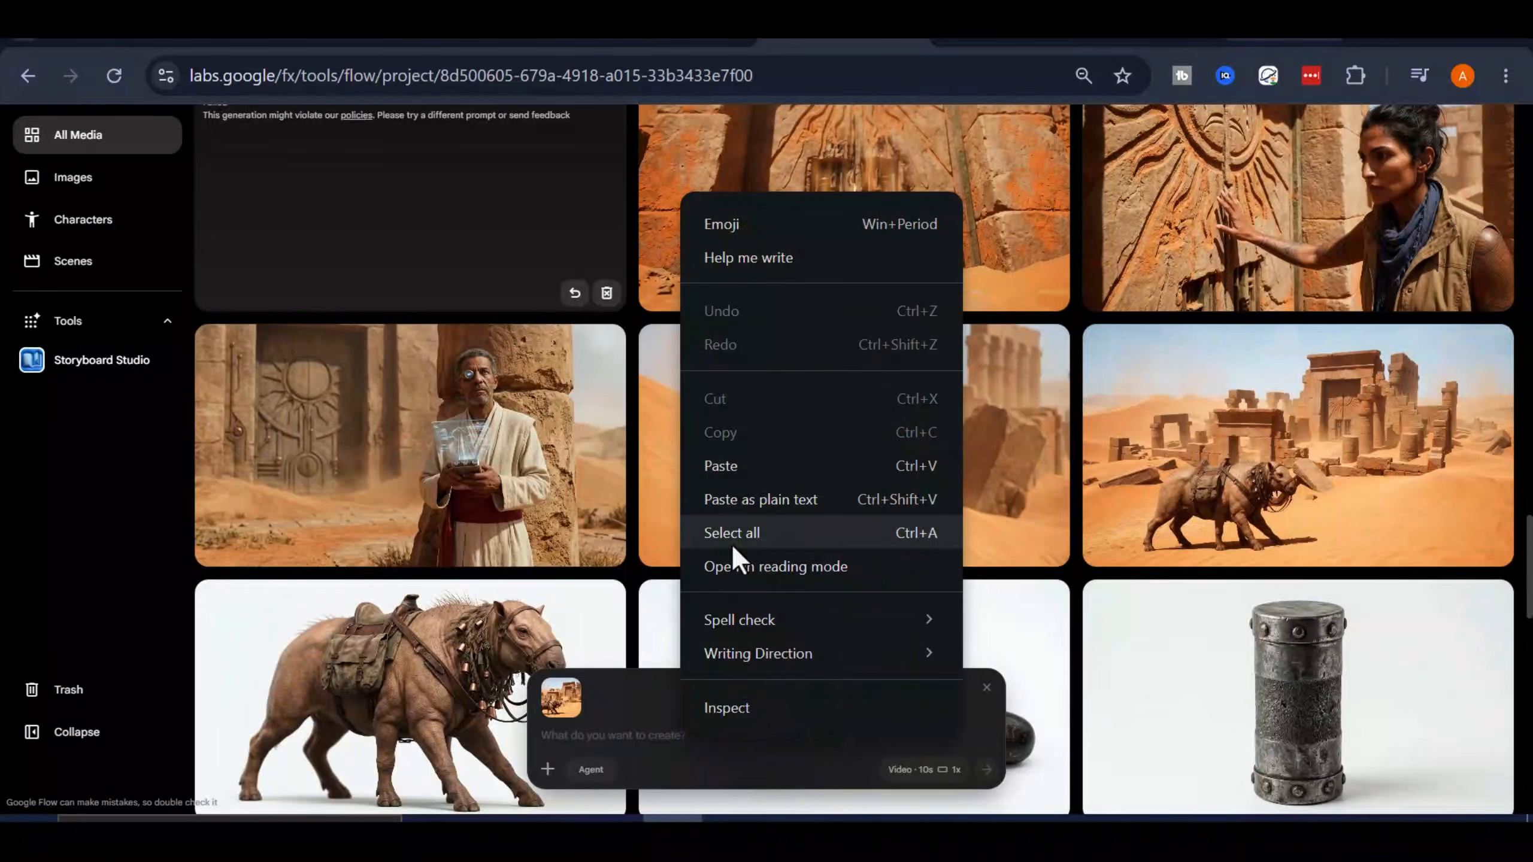
click(733, 464)
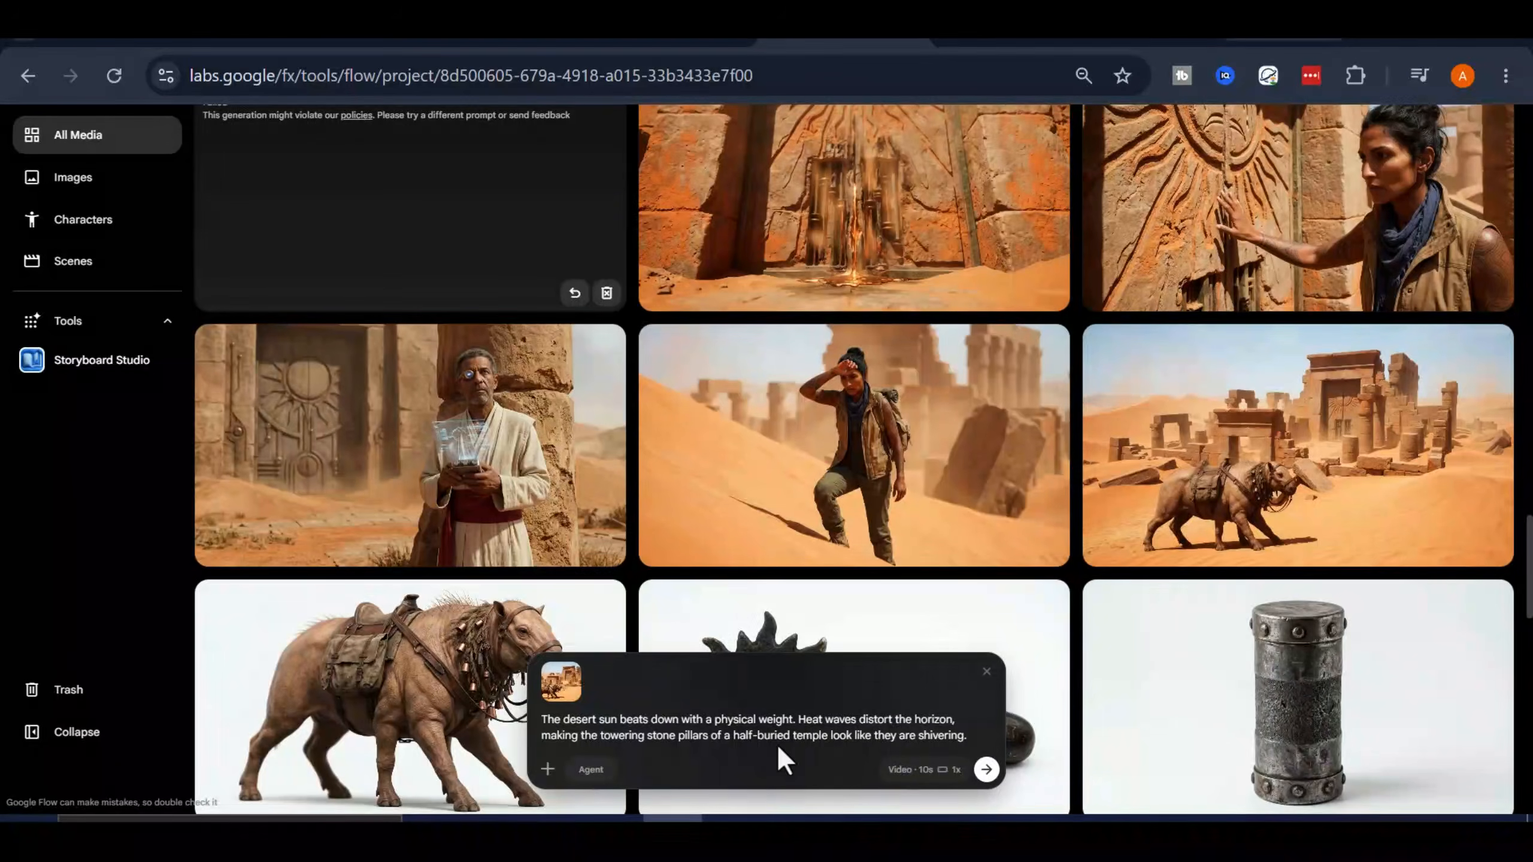
scroll(872, 443, down, 2)
scroll(895, 483, up, 2)
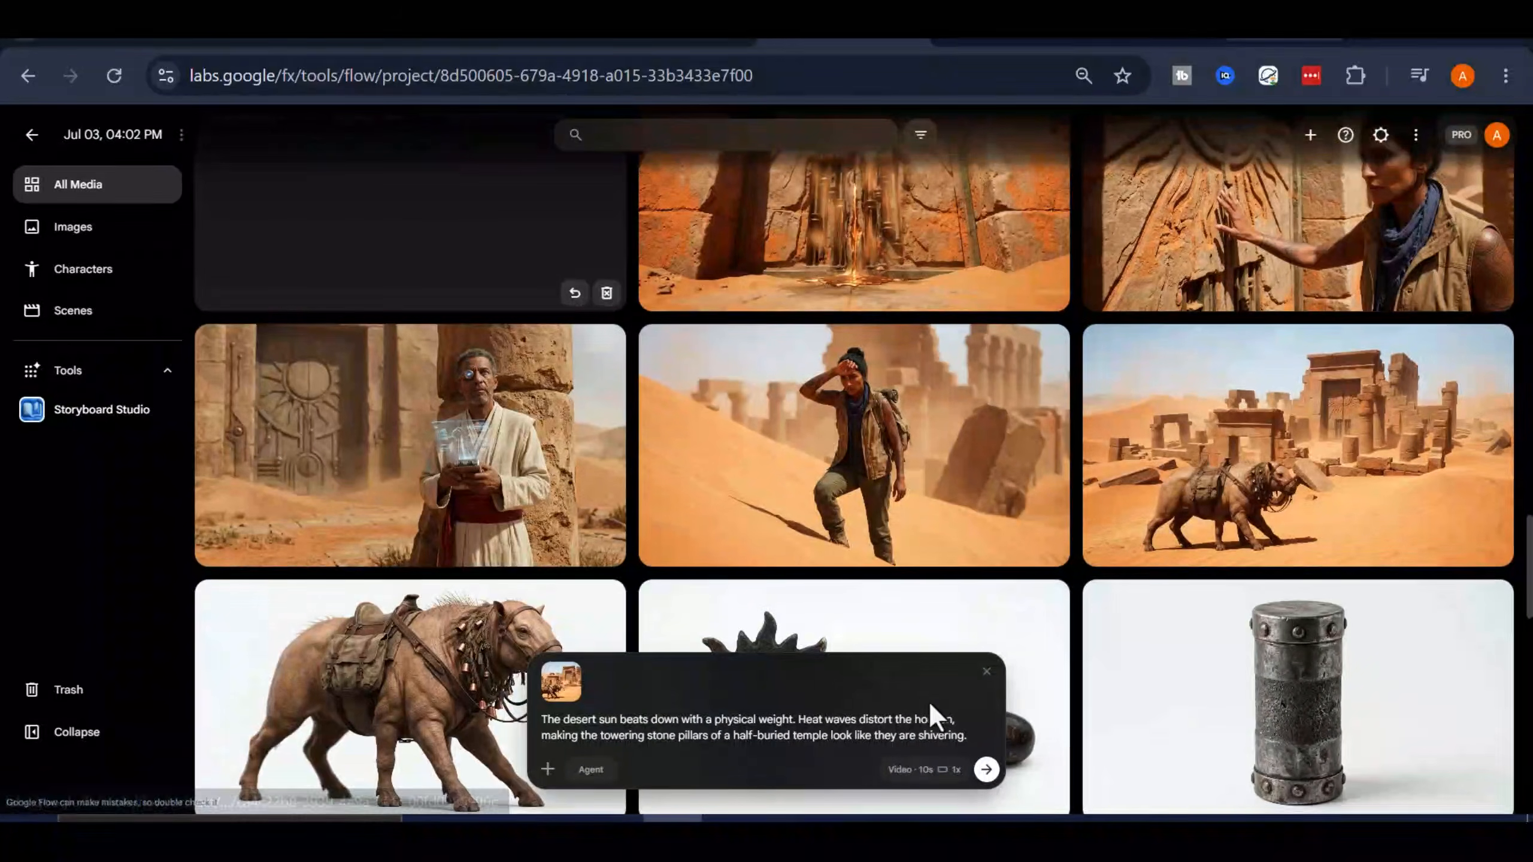
click(986, 770)
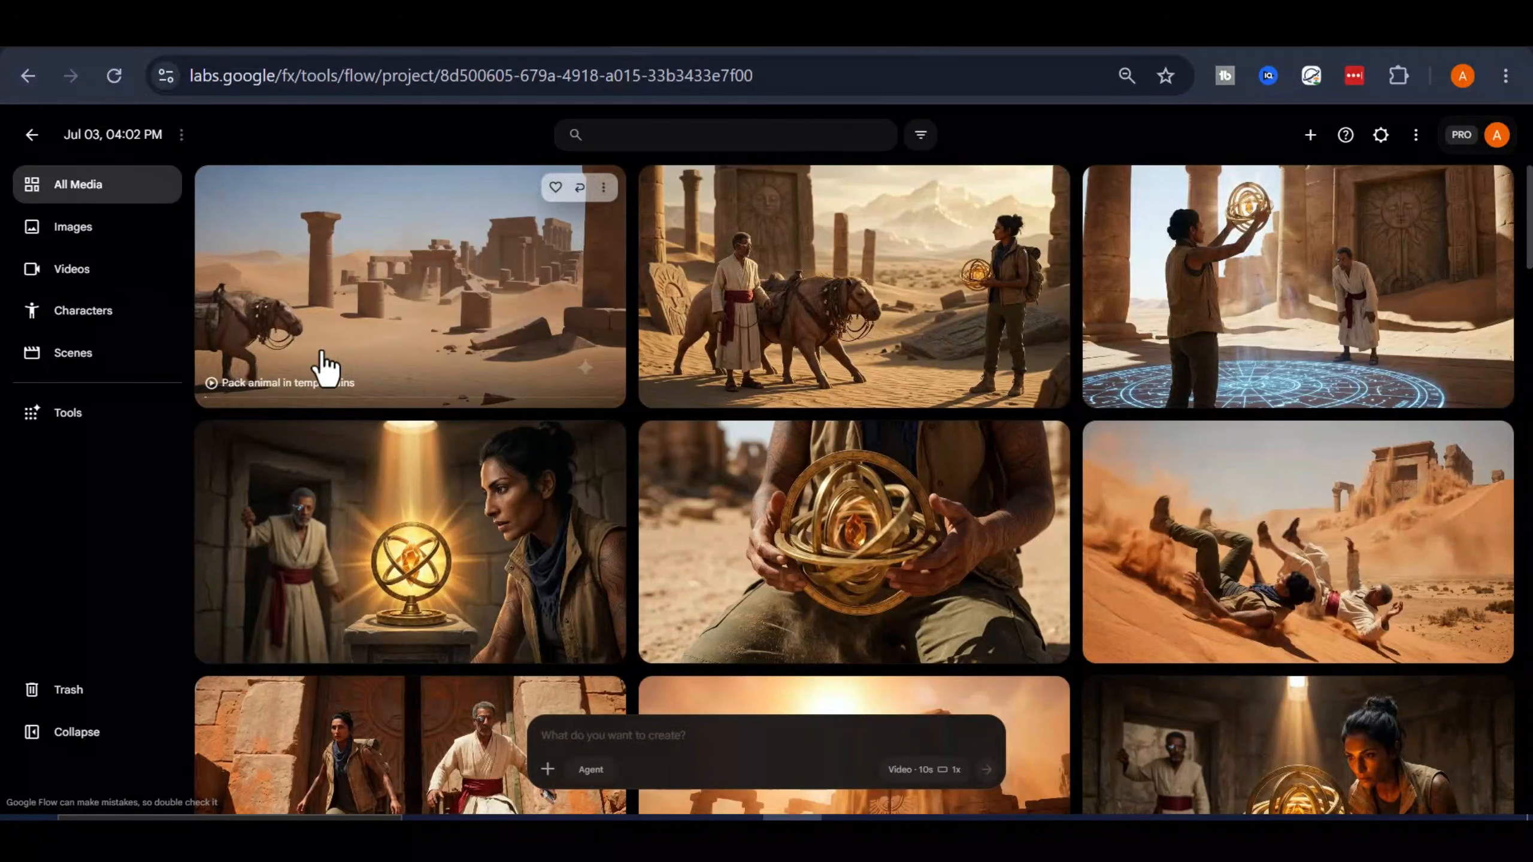
Play the generated "Pack animal in temple ruins" video and return to the project's media
click(433, 341)
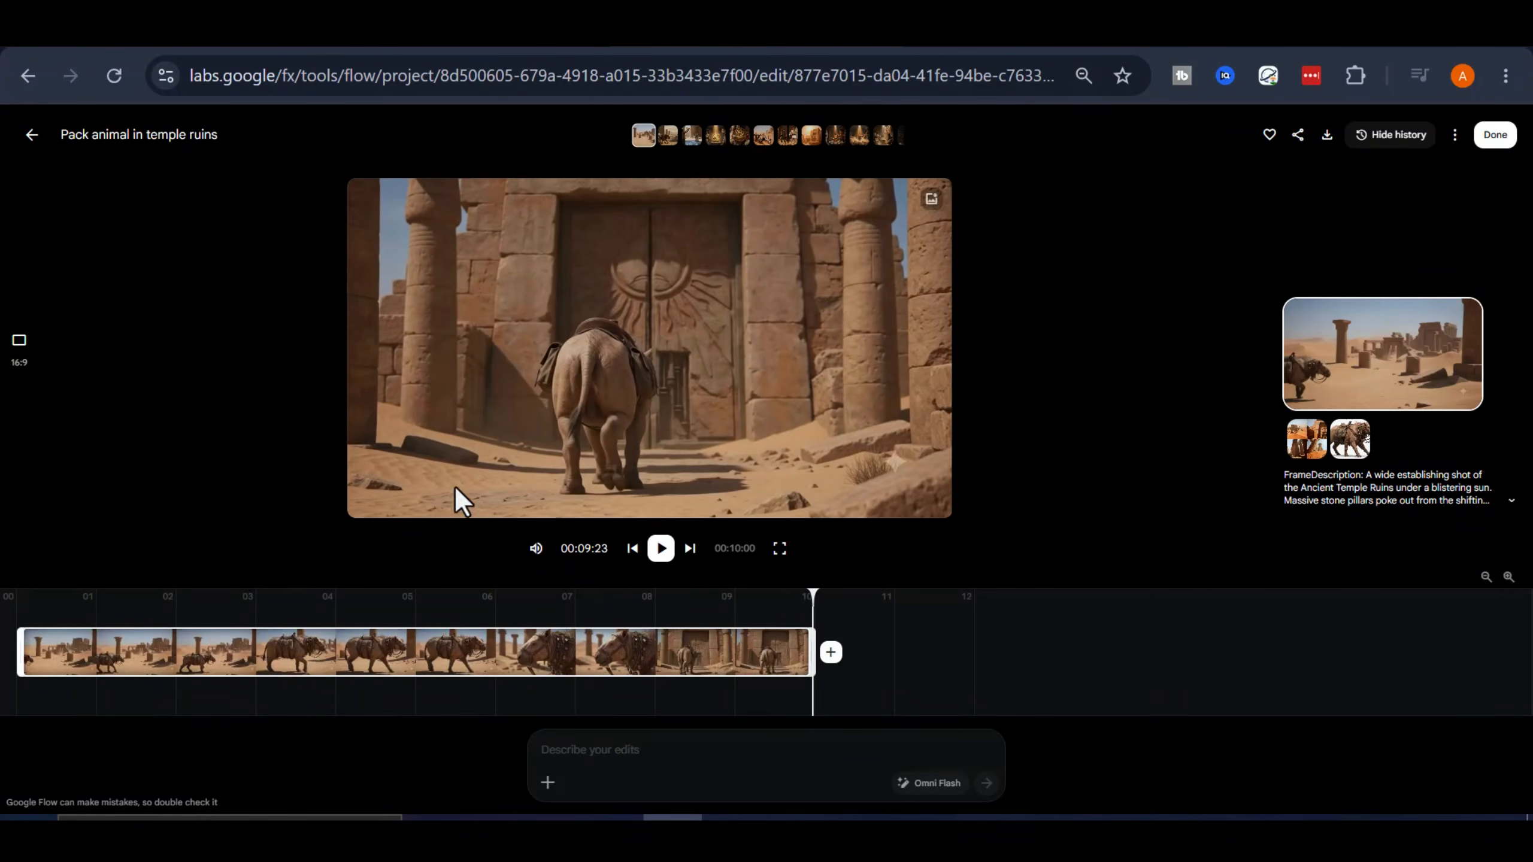
click(661, 549)
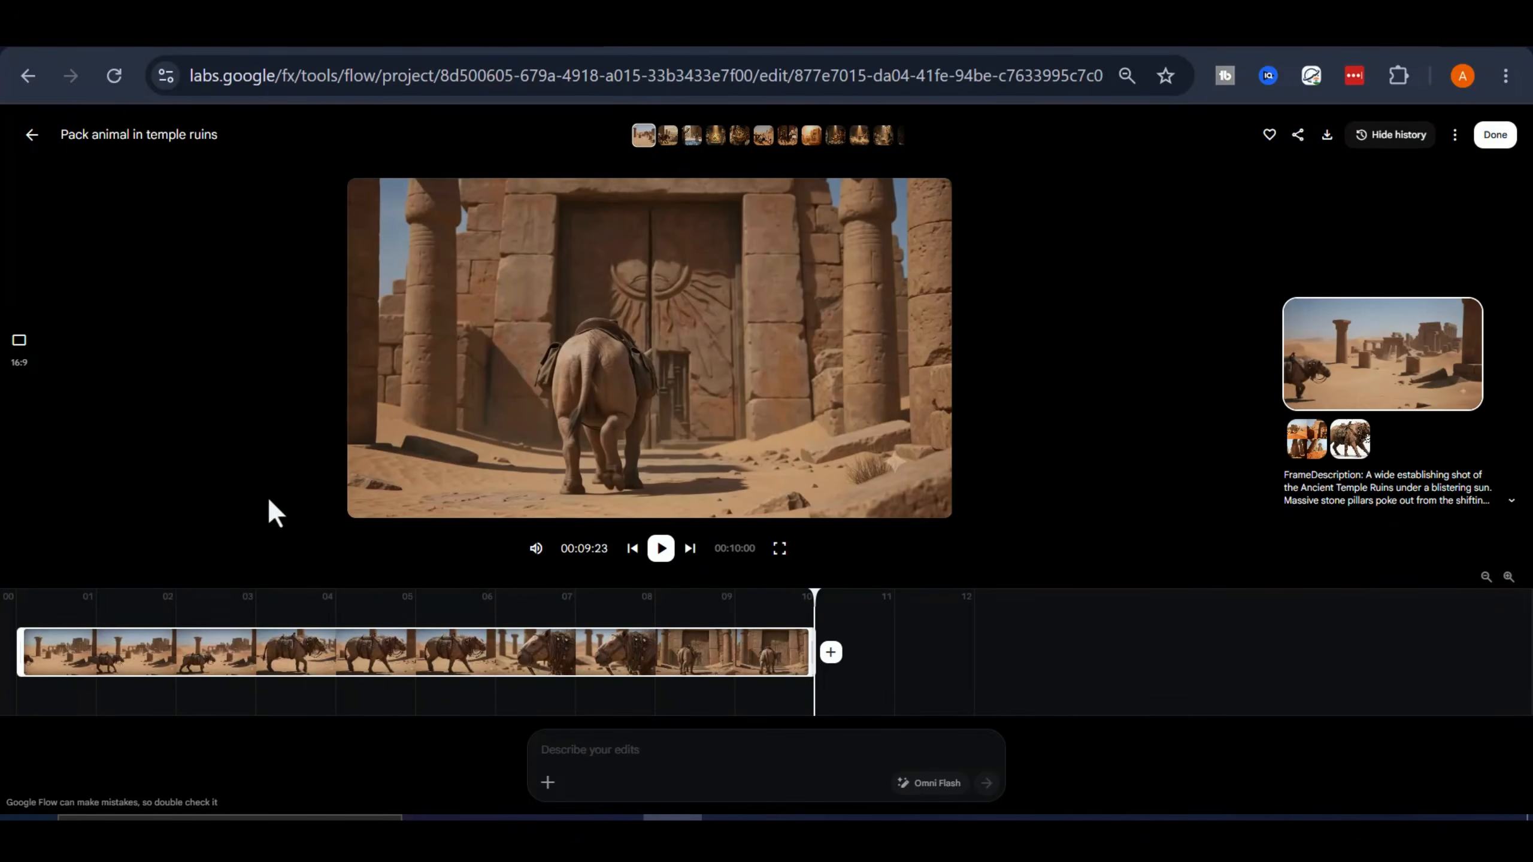
click(32, 135)
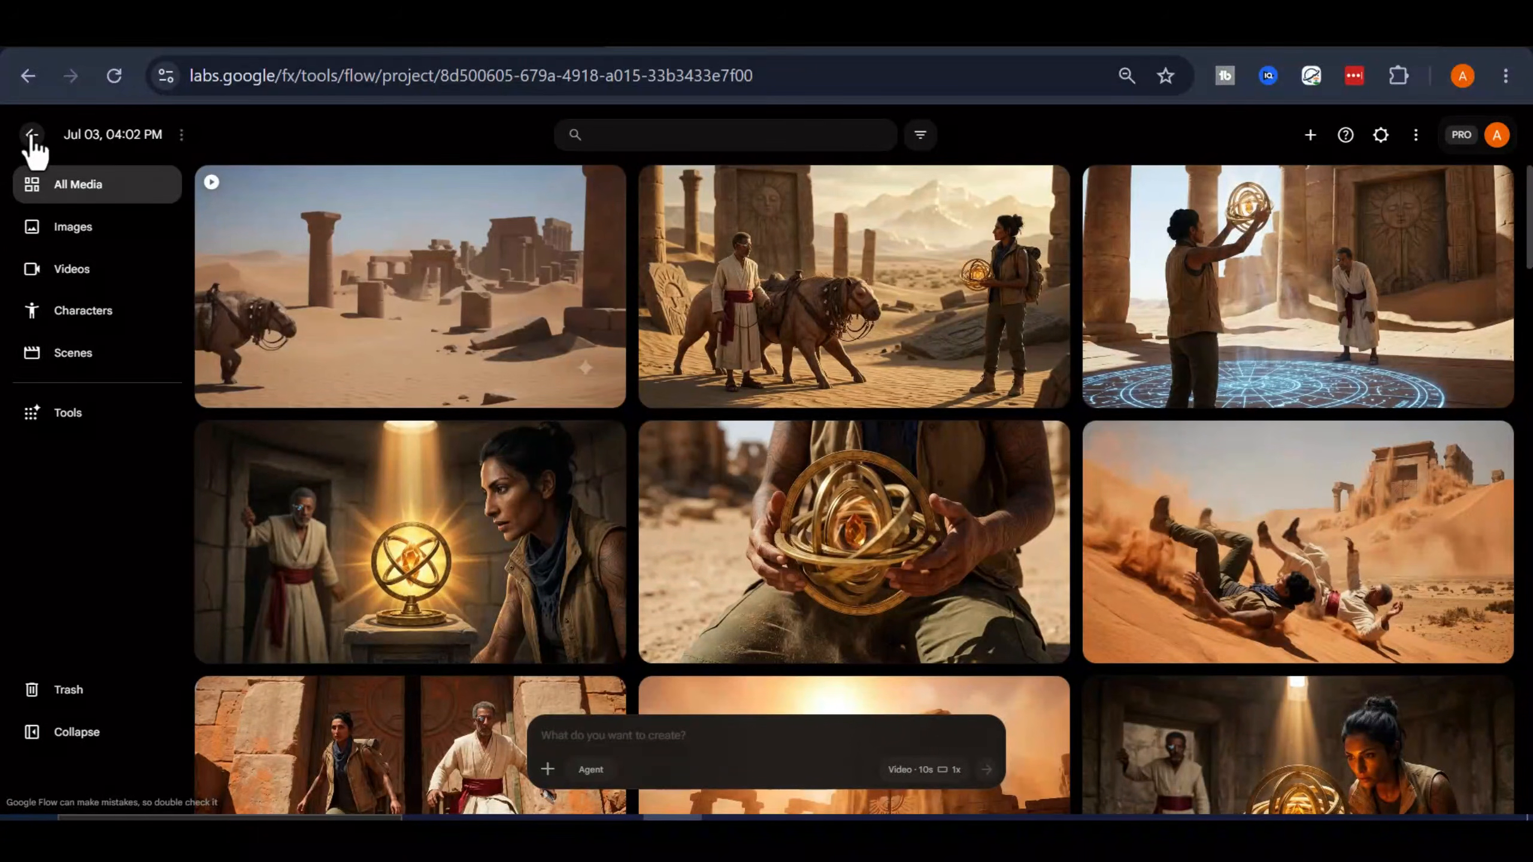
Reuse the prompt and reference images of the "Zephyra crests sand dune ruins" image
scroll(781, 392, down, 20)
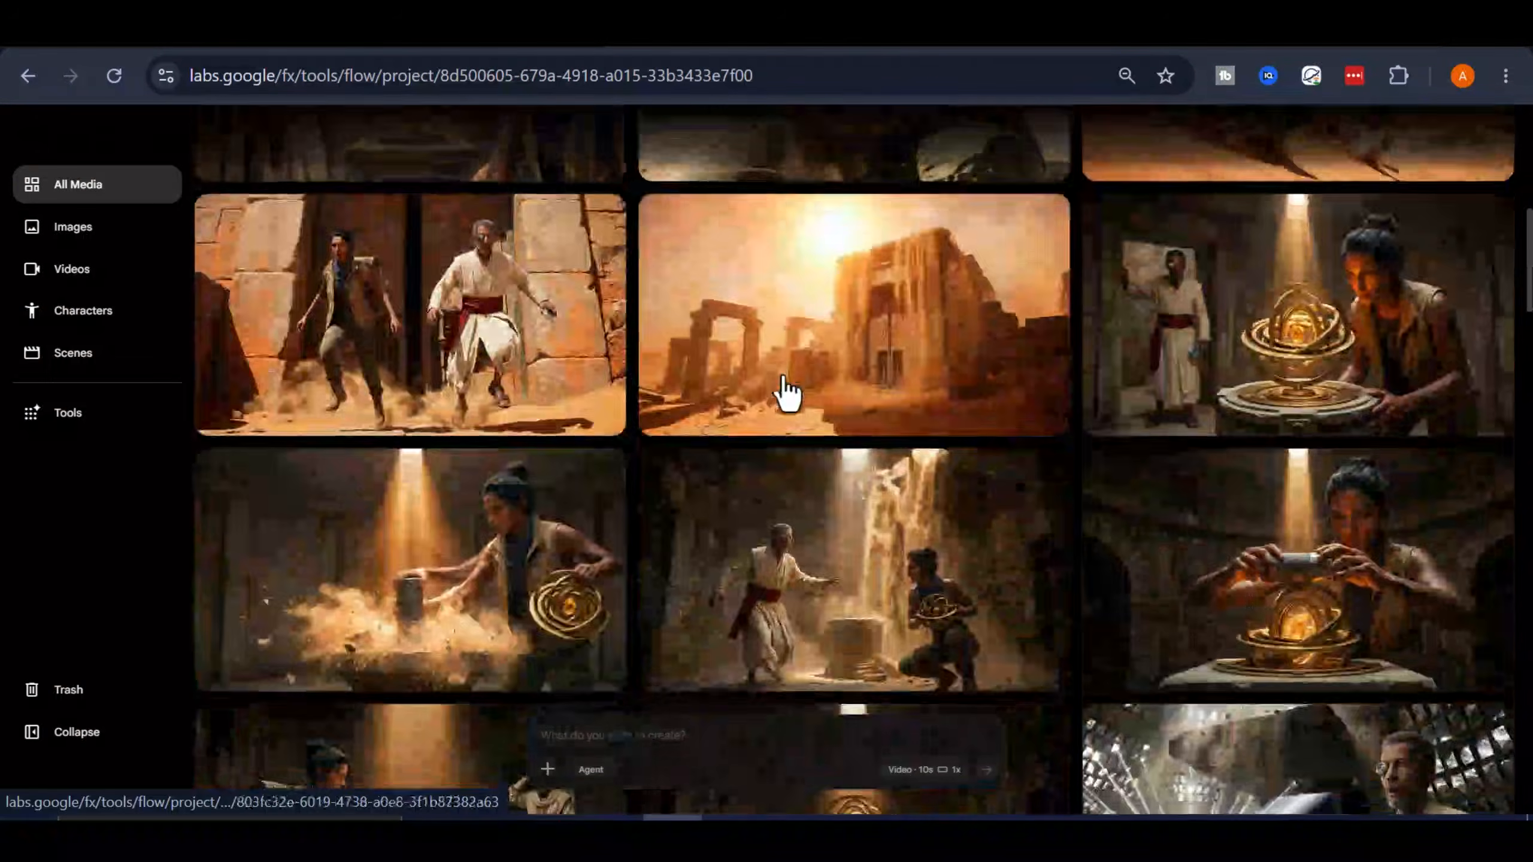
scroll(787, 392, down, 8)
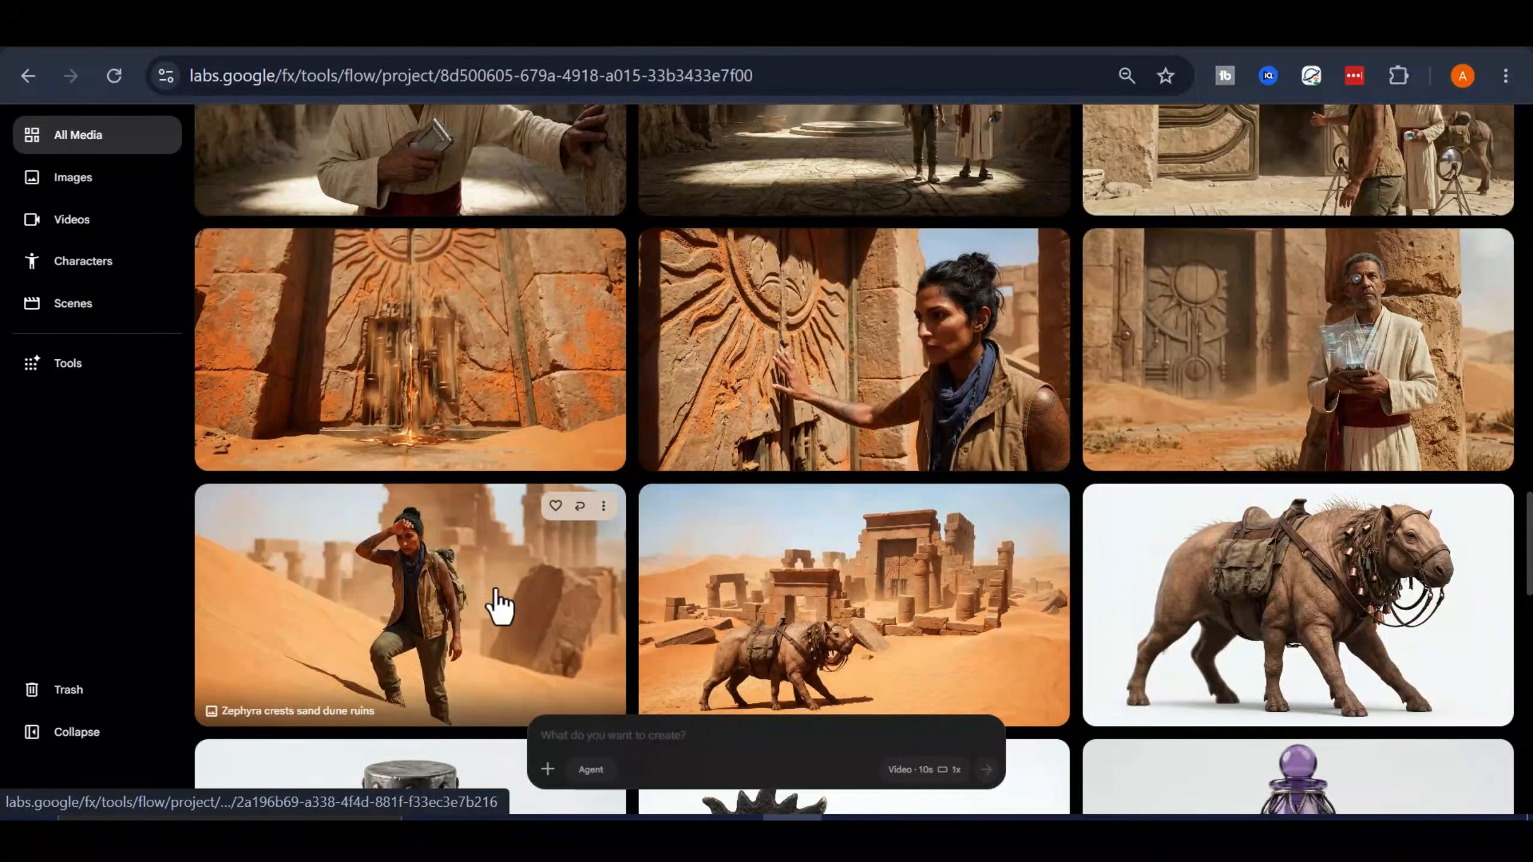
click(602, 506)
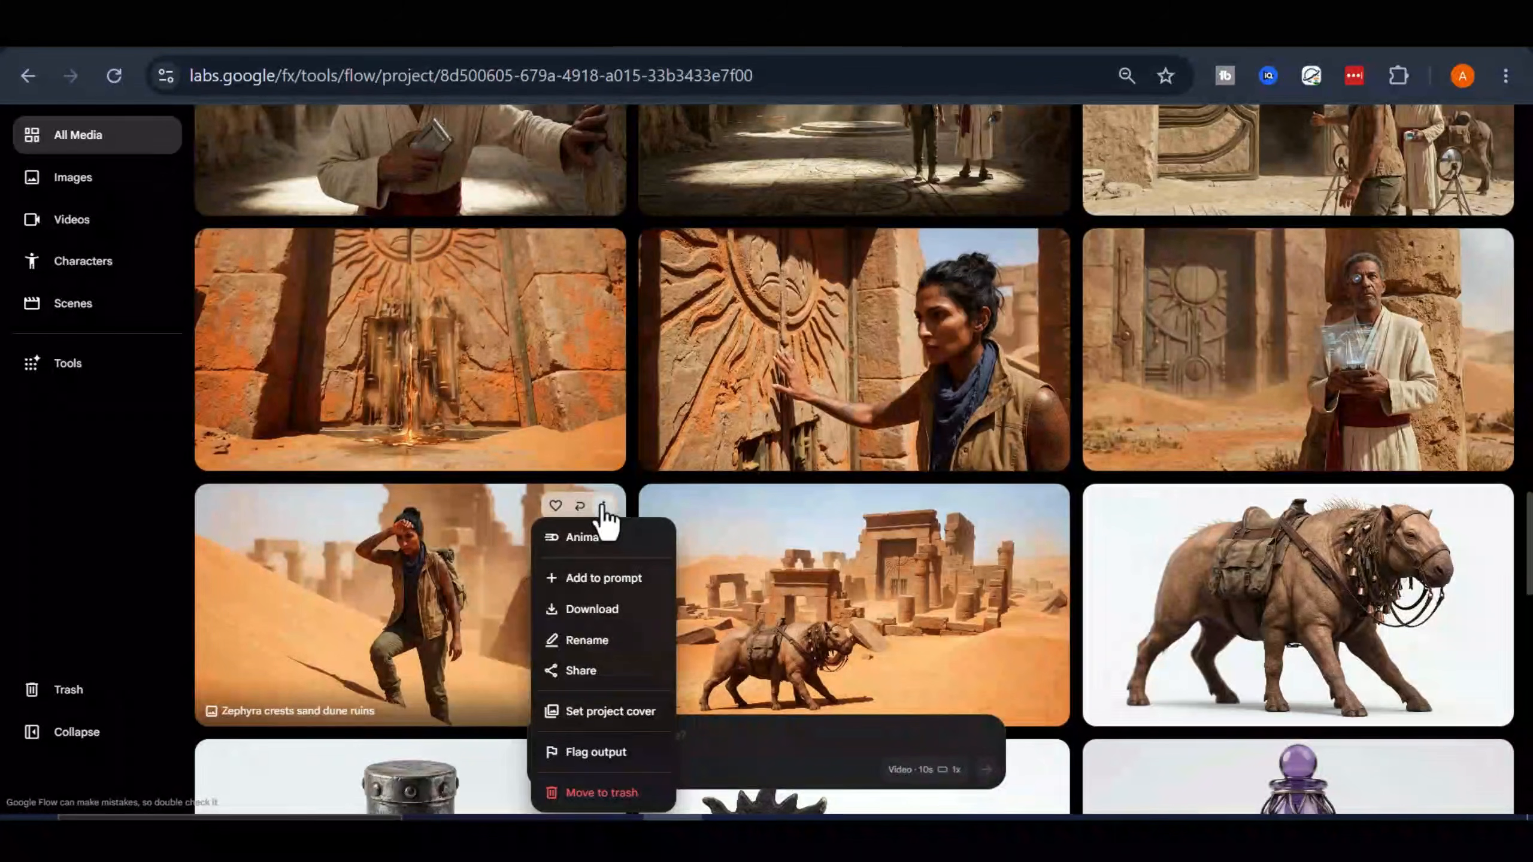
click(579, 507)
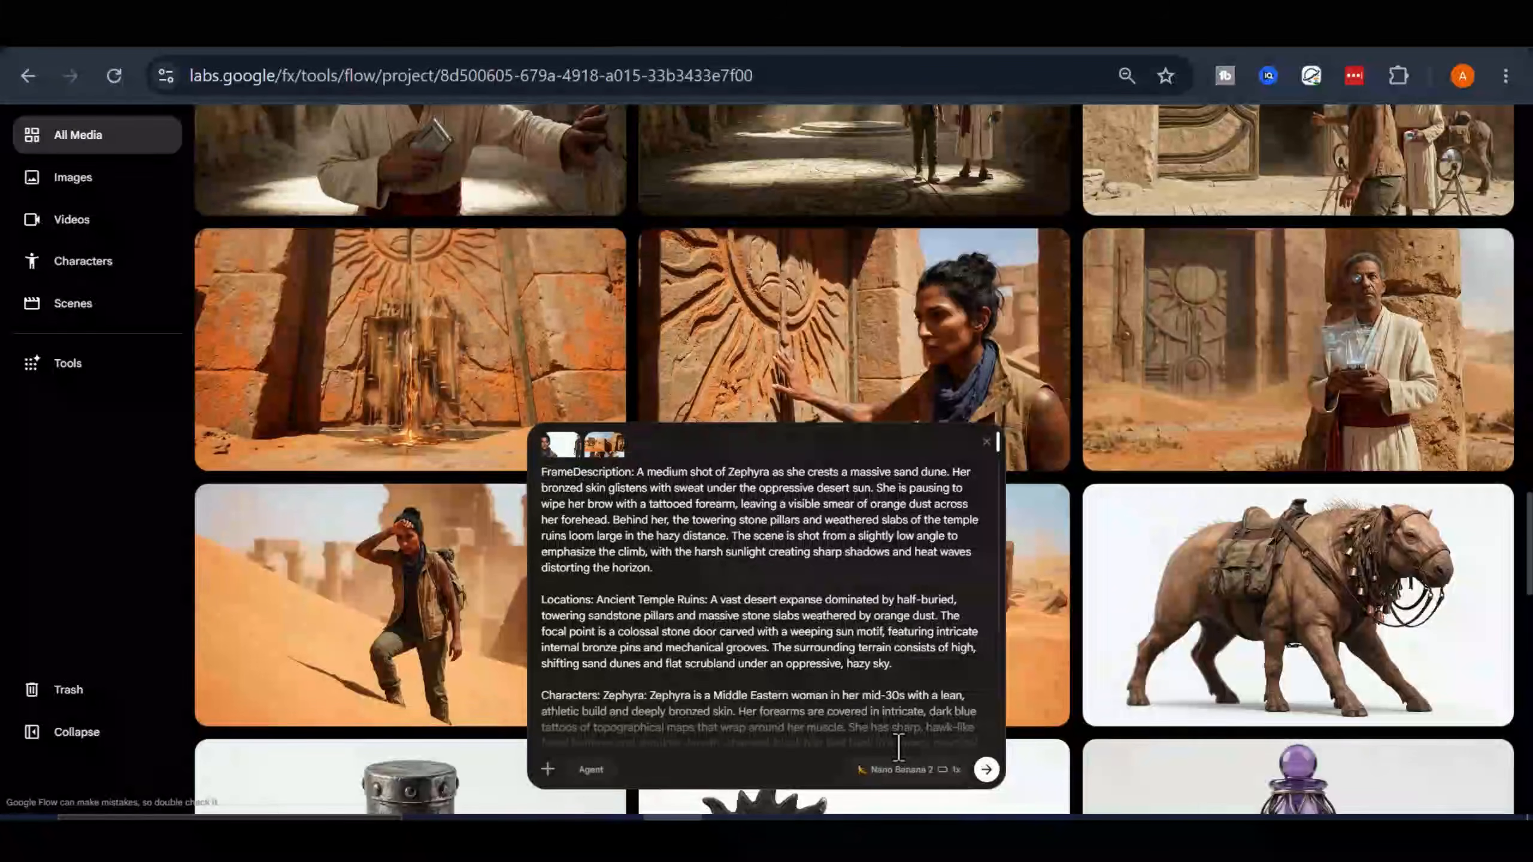
Change the reused prompt's output from image to a 10-second video and generate it
click(910, 770)
click(927, 582)
click(700, 677)
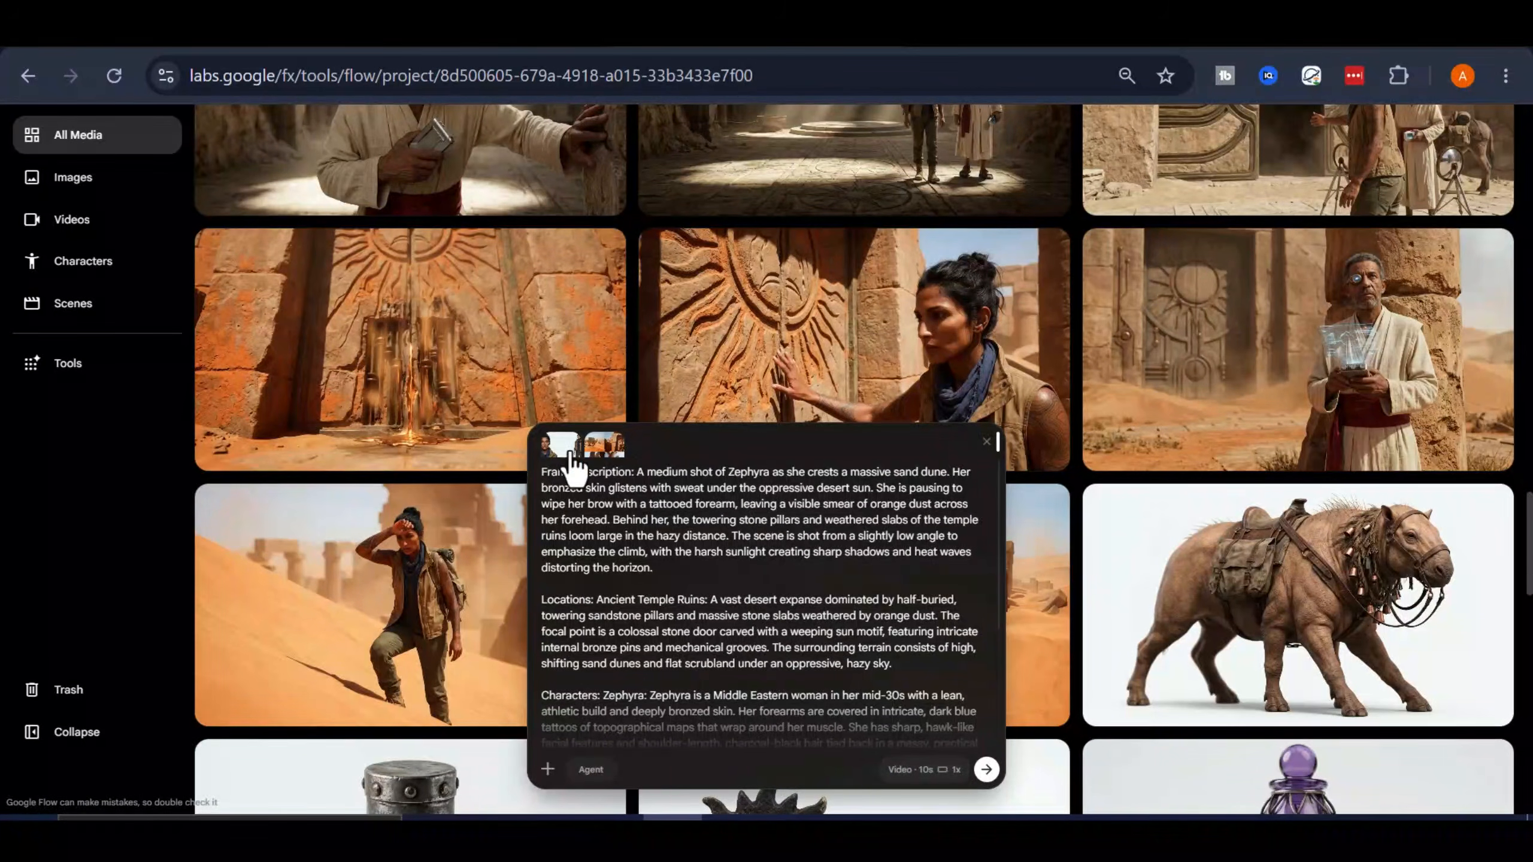
click(987, 770)
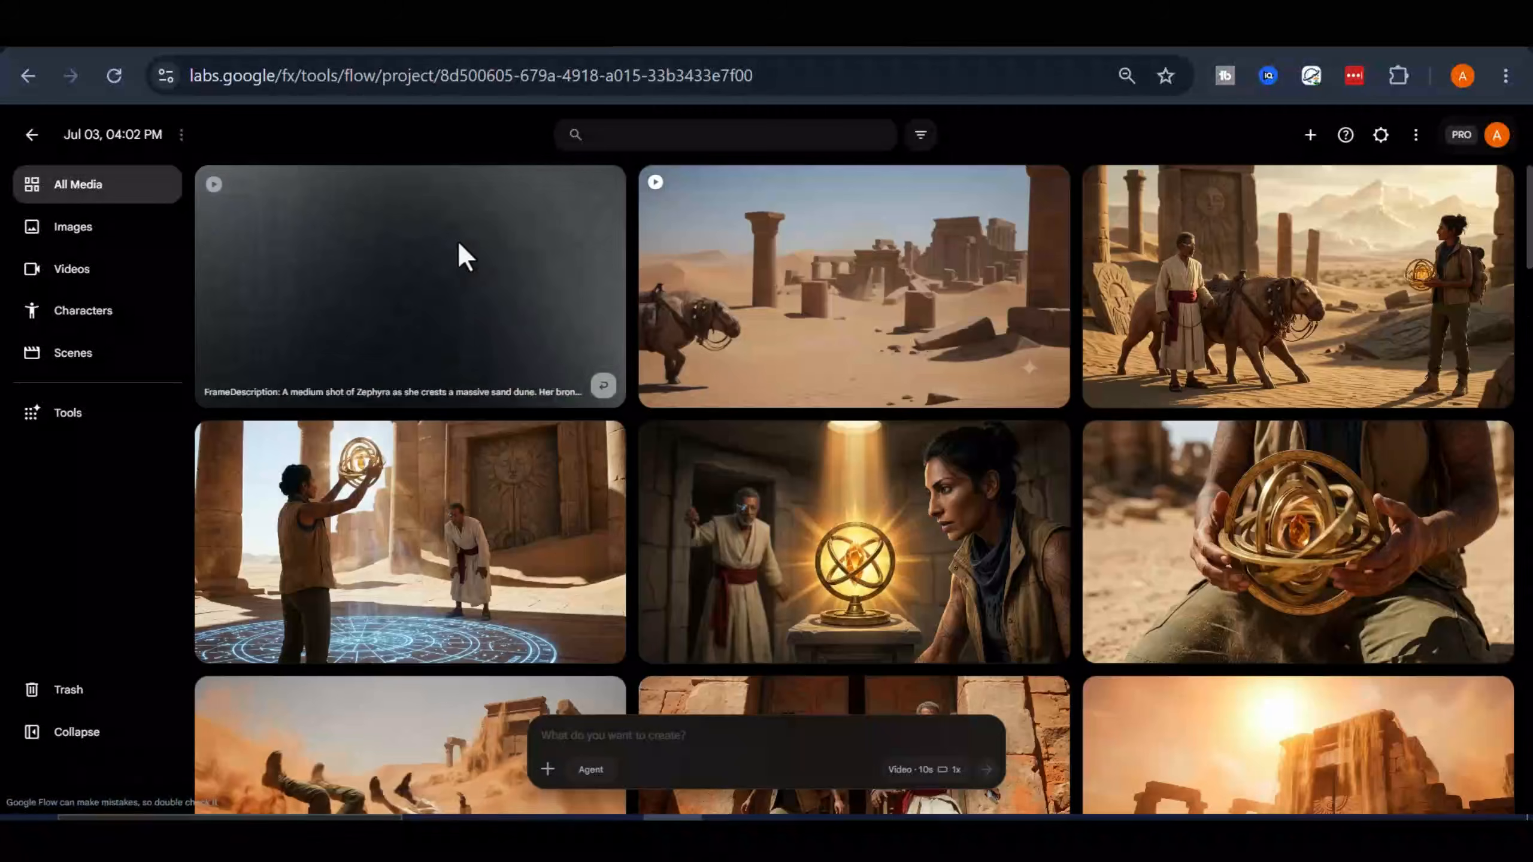
Reuse the prompt and references of the "Man consulting device ruins" image and generate them as a 10-second video instead of an image
scroll(744, 519, down, 10)
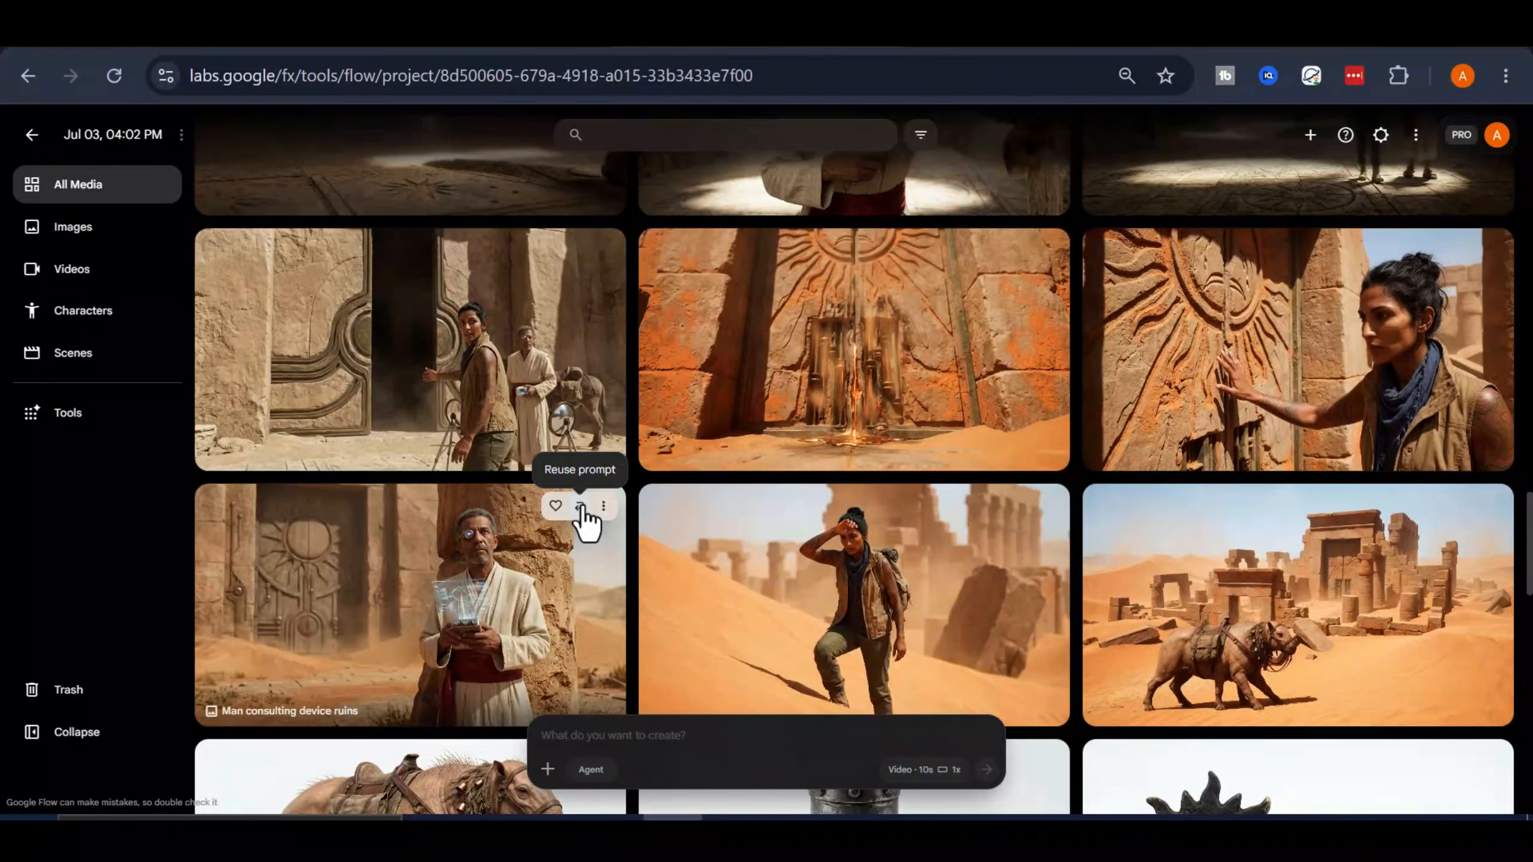
click(581, 508)
scroll(914, 779, down, 5)
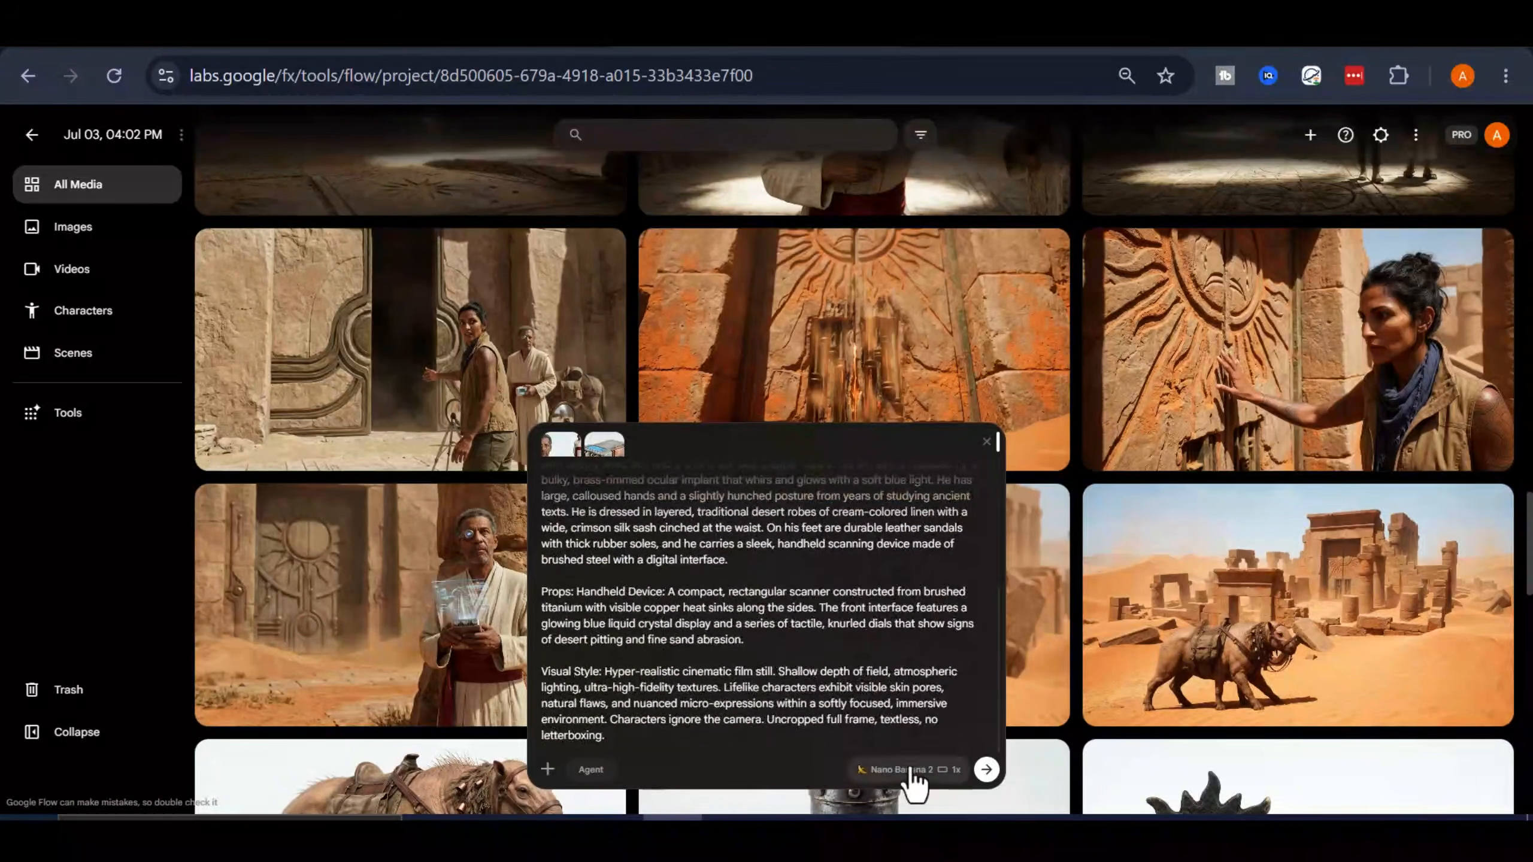
click(915, 779)
click(918, 584)
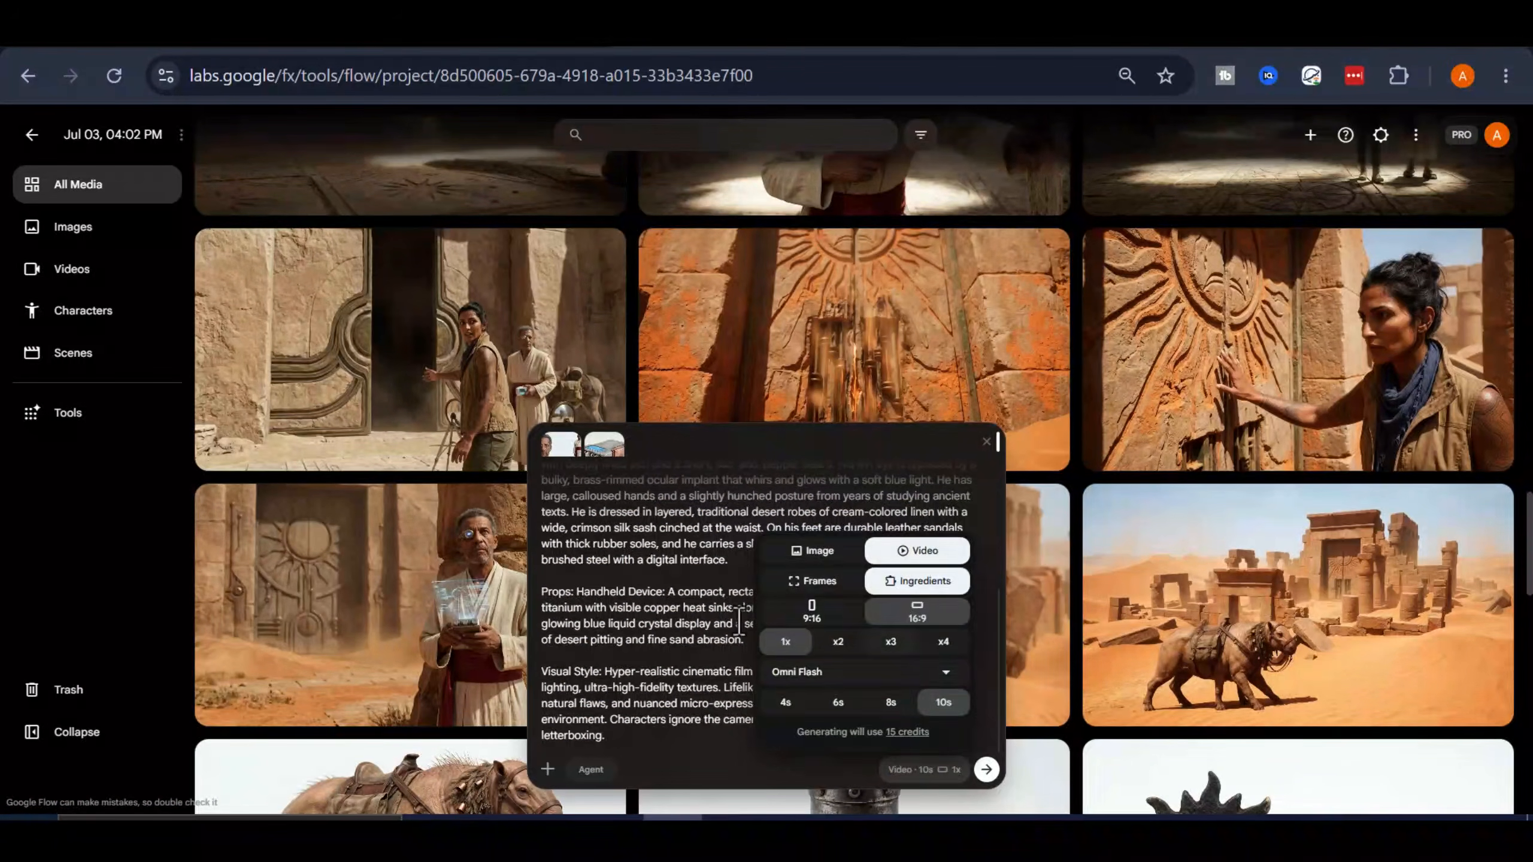
click(986, 770)
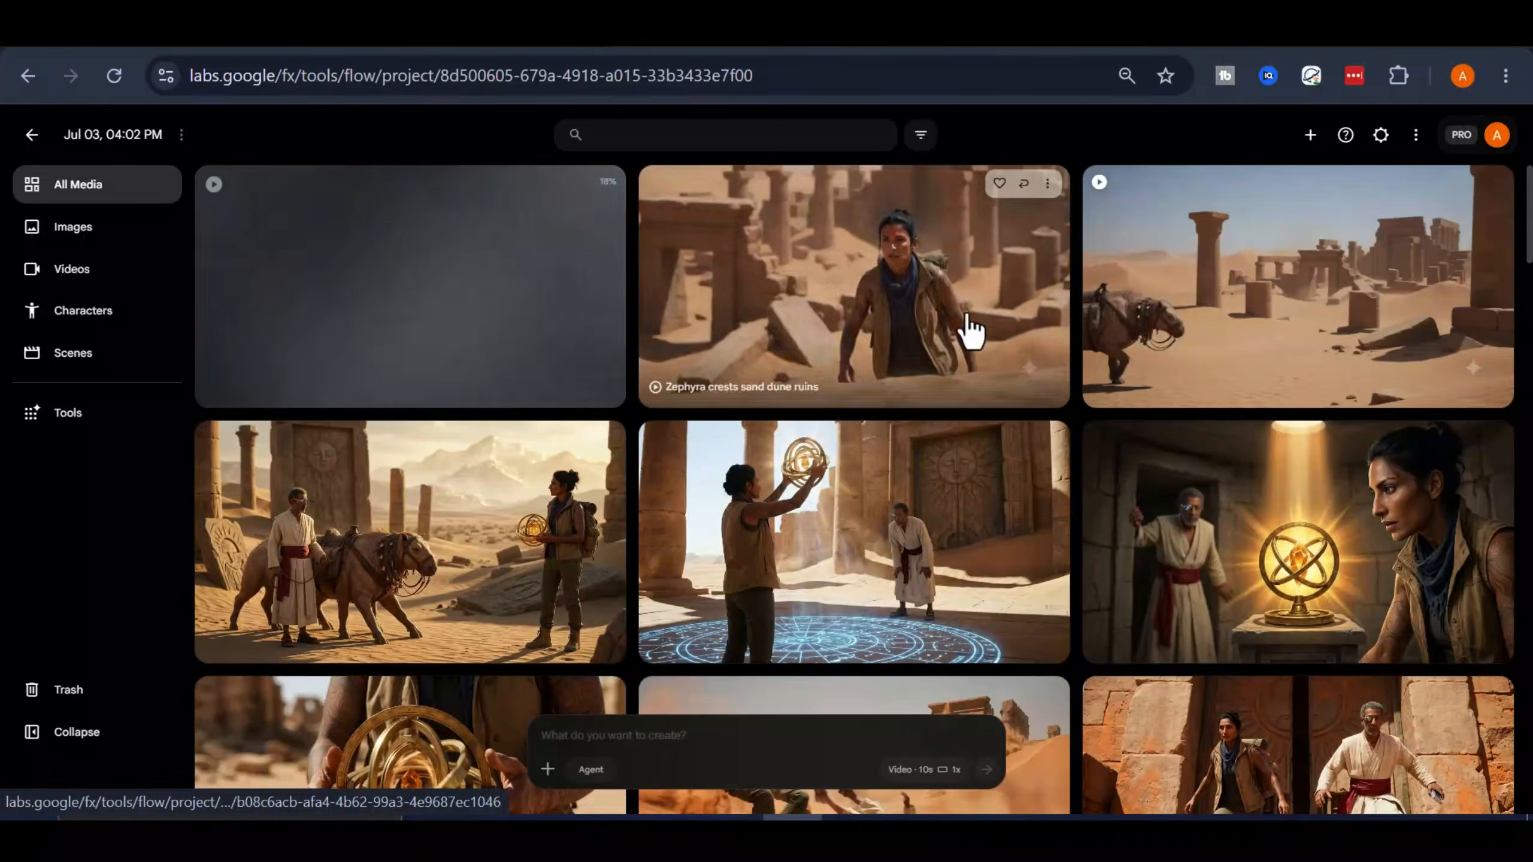
Play the generated "Zephyra crests sand dune ruins" video and show only the project's videos
click(969, 329)
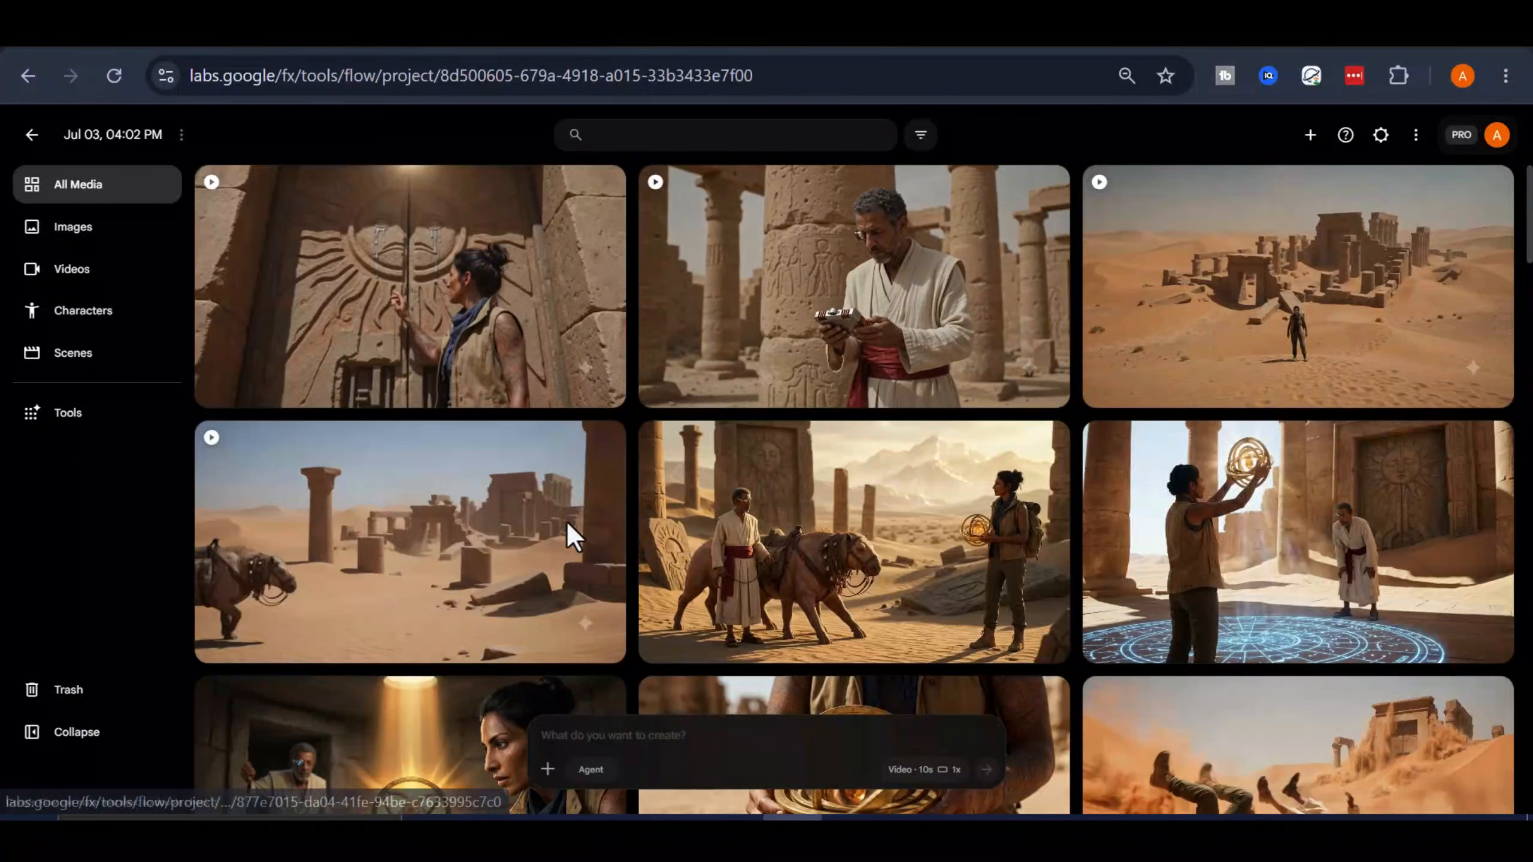
click(99, 284)
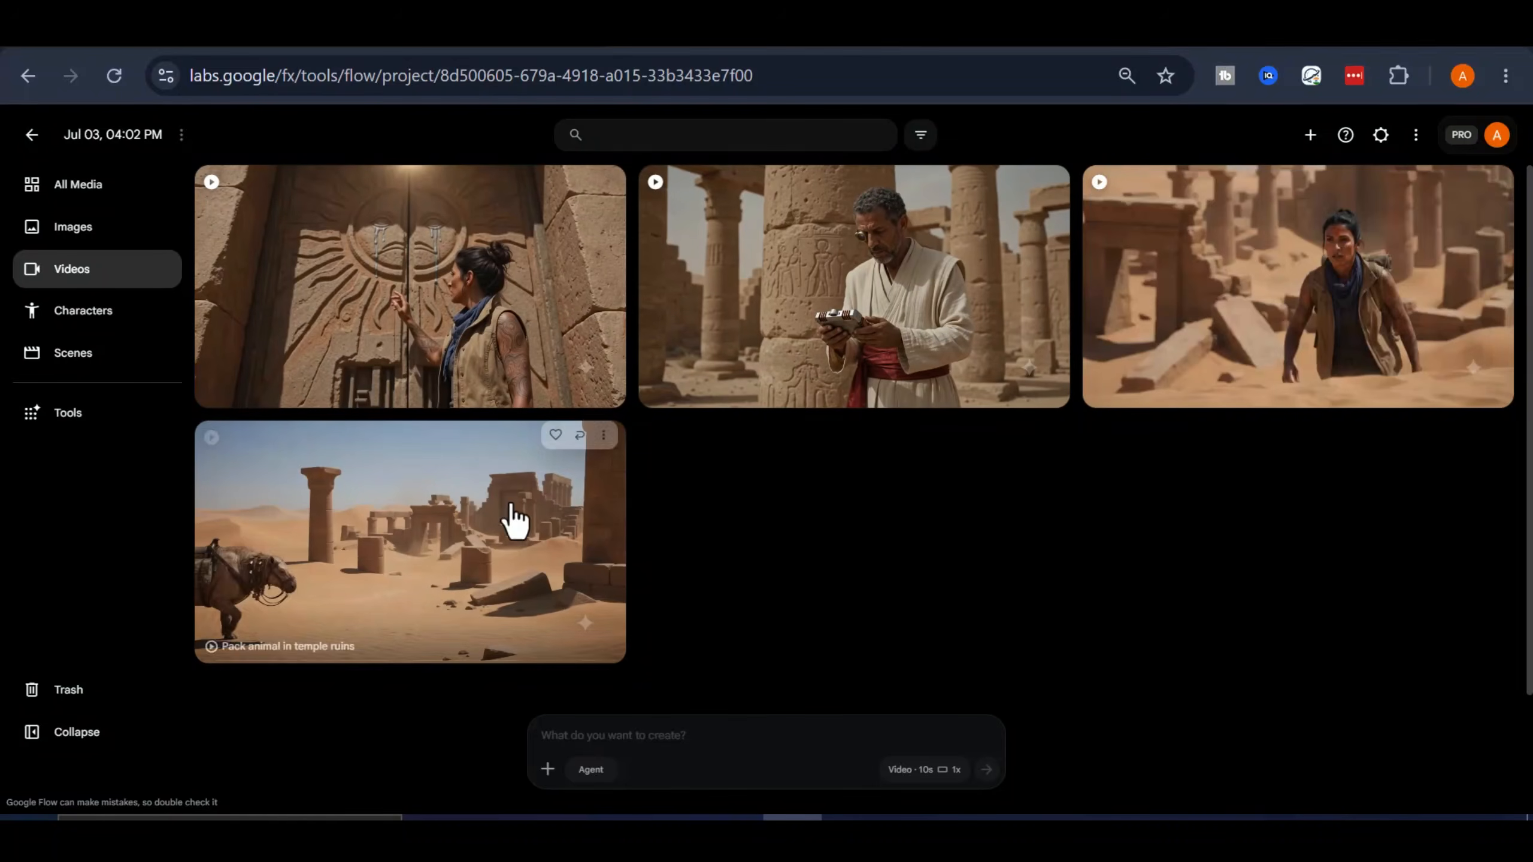
Download the "Pack animal in temple ruins" video at its original 720p size
click(605, 445)
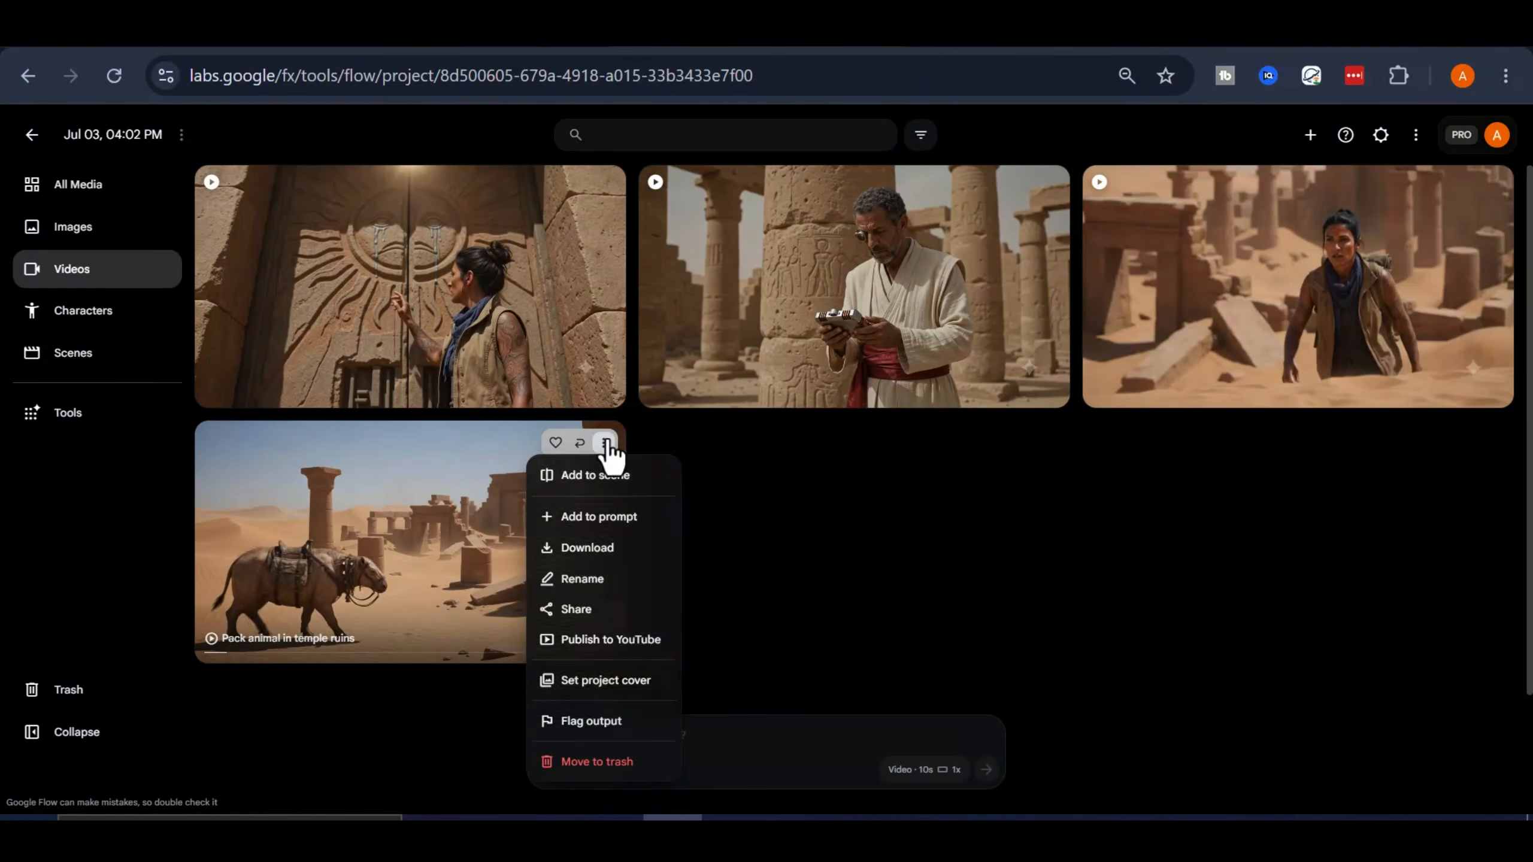
click(584, 547)
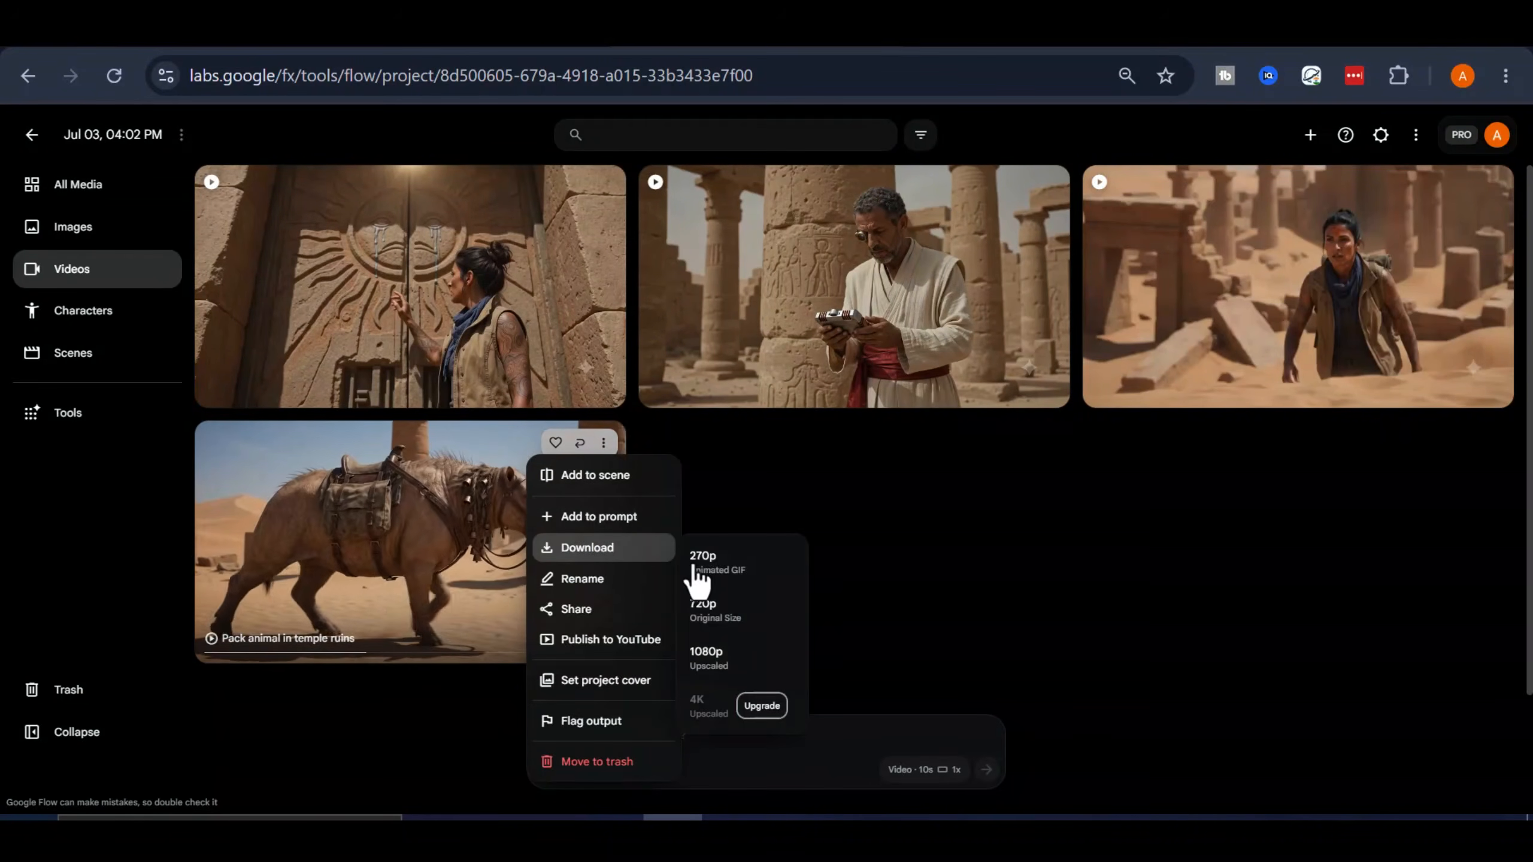
click(758, 625)
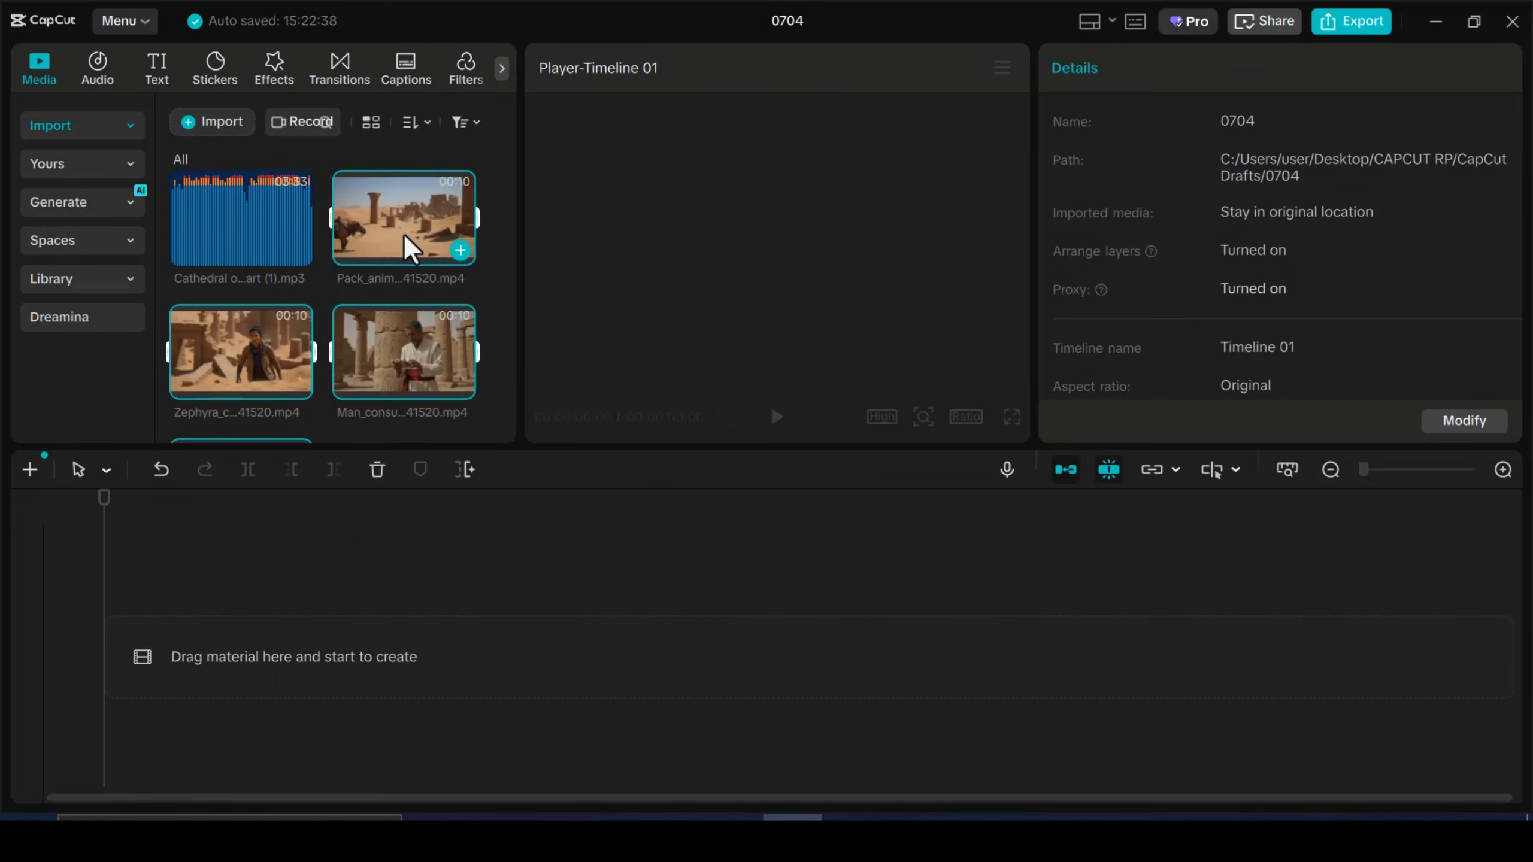
Switch to CapCut, place the four downloaded clips in sequence on the timeline and scale them all to 102%
drag(410, 247, 259, 650)
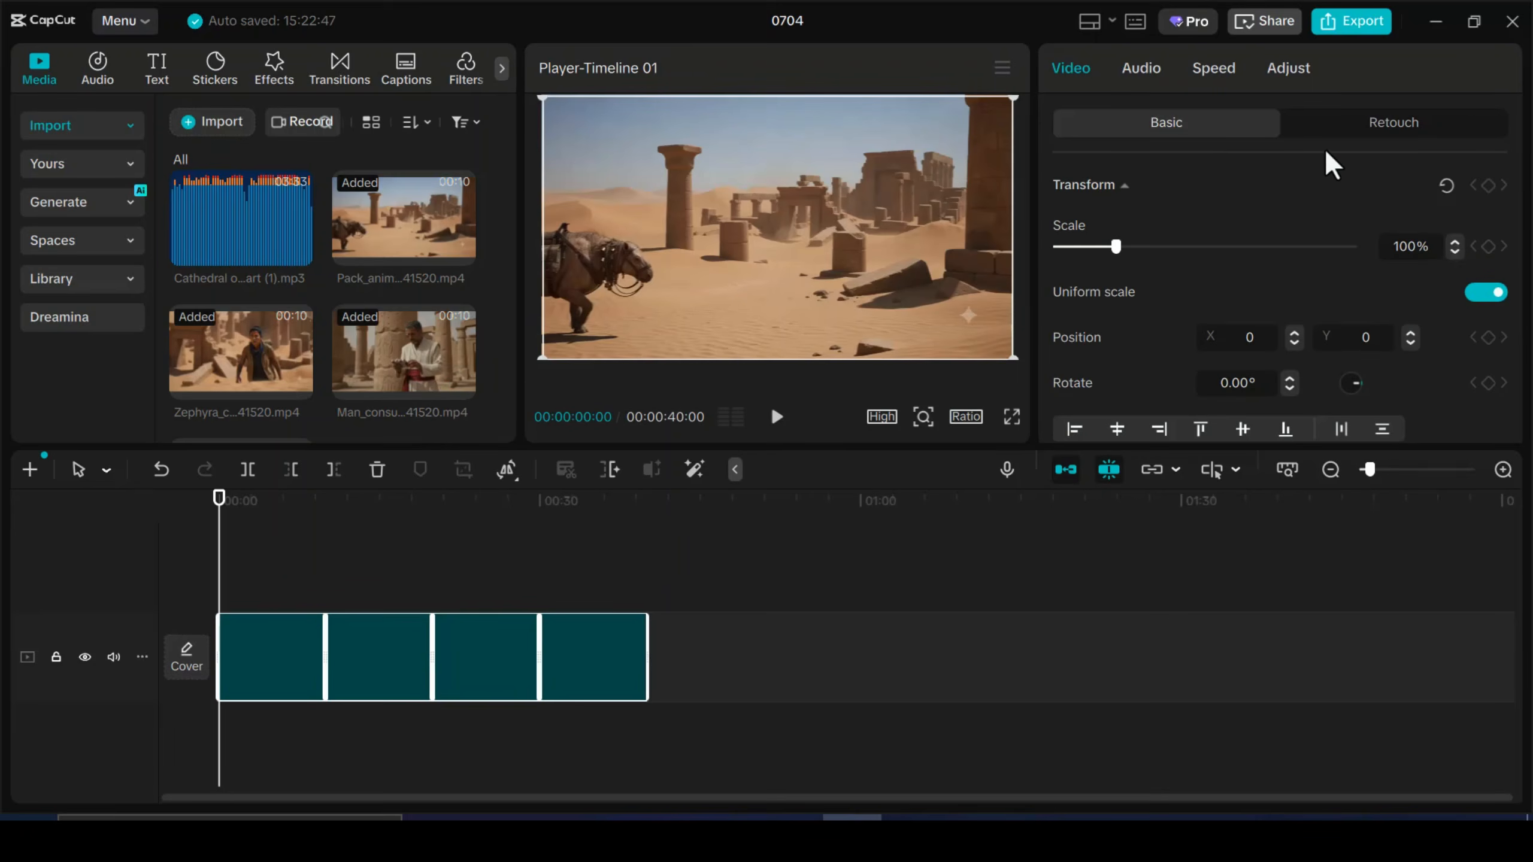
click(1454, 243)
click(1454, 243)
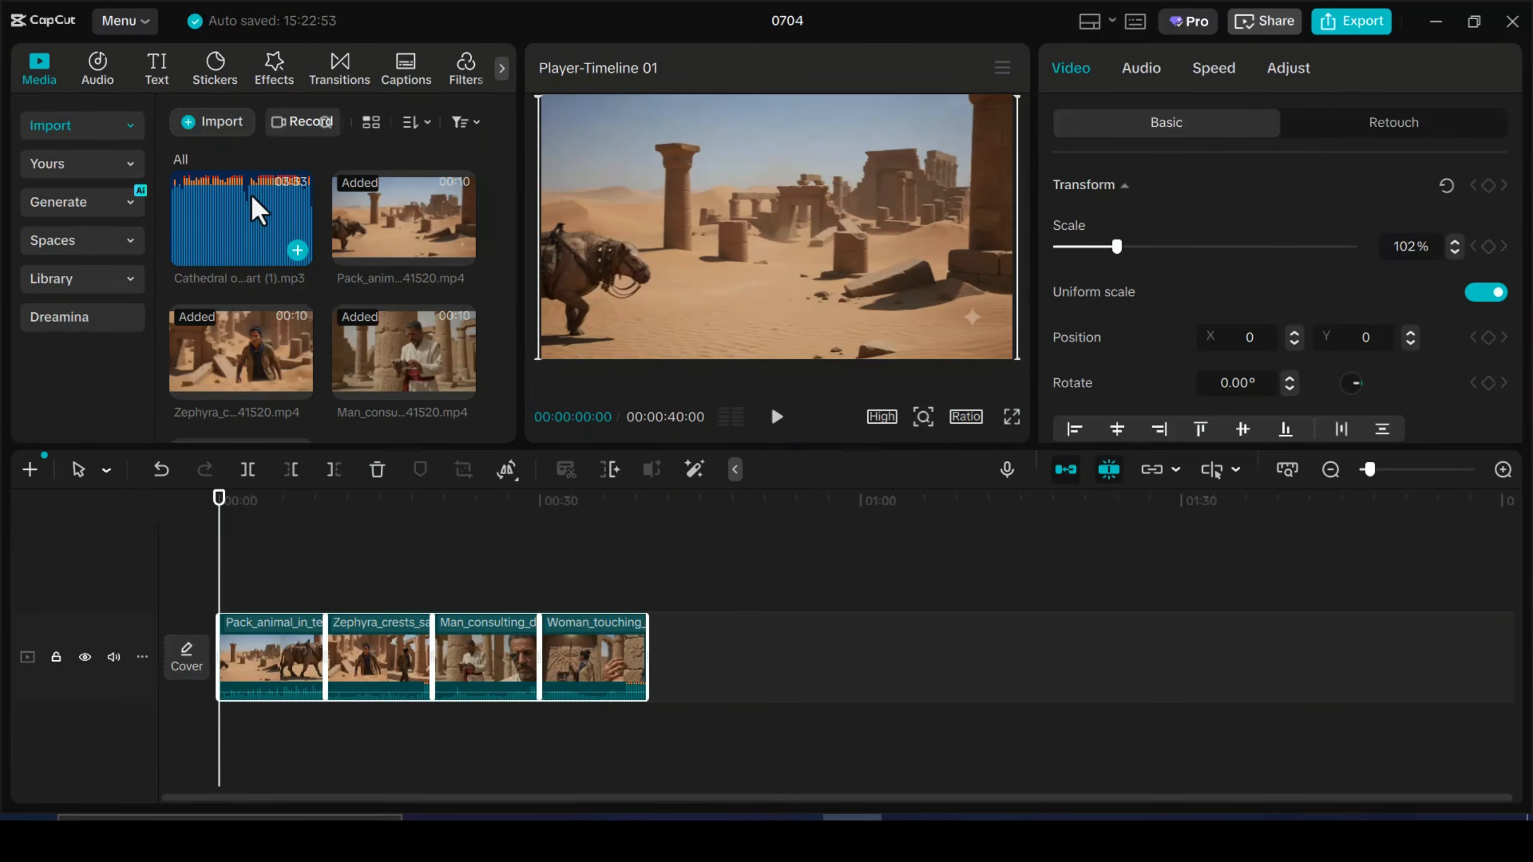
Add "Cathedral of the Hollow Heart (1).mp3" beneath the clips and trim it to the end of the last clip
drag(258, 211, 213, 718)
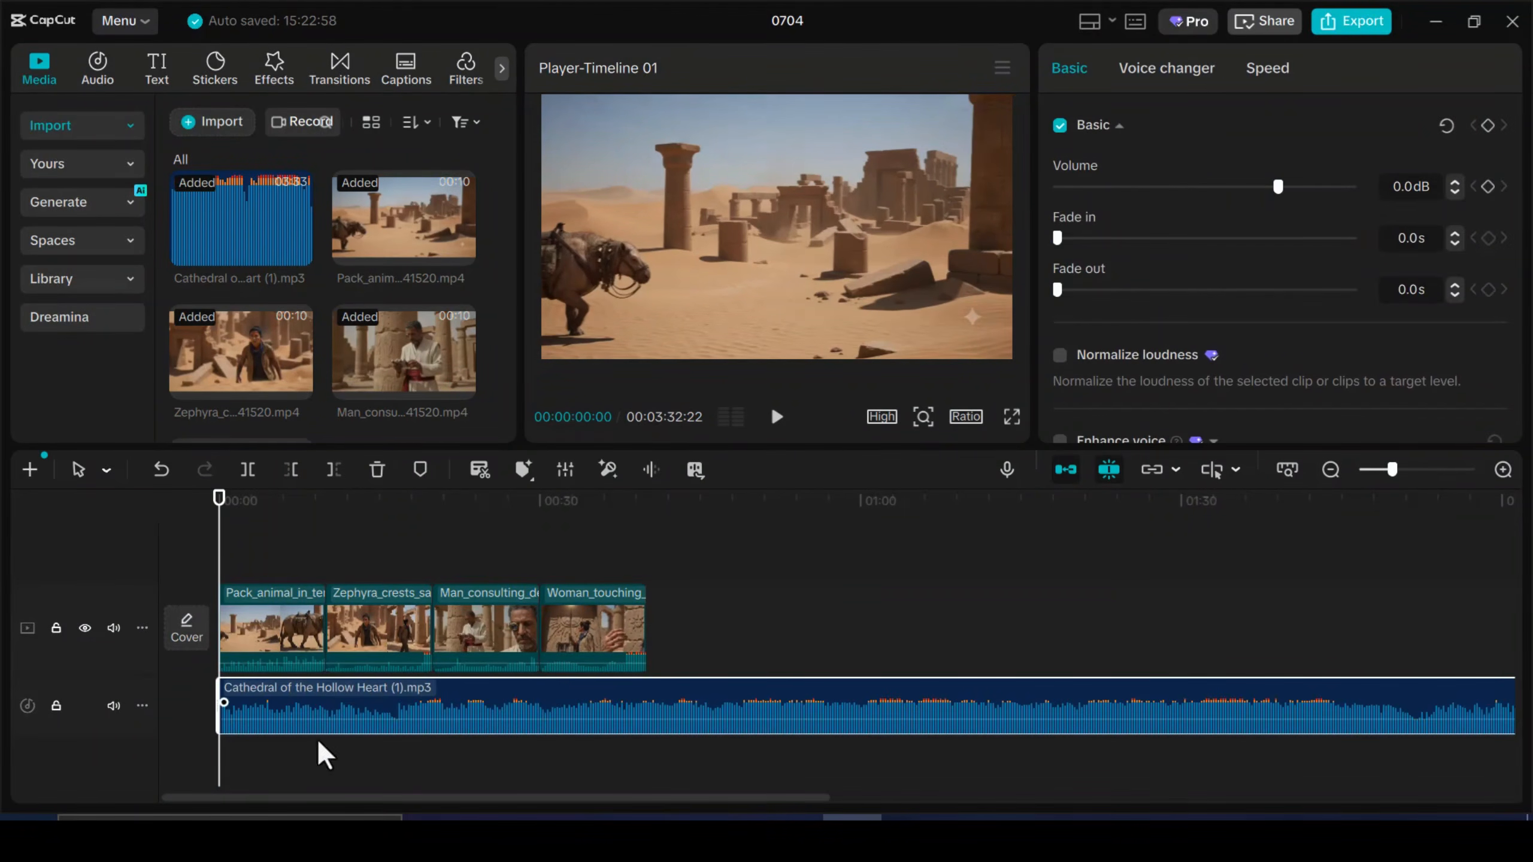
drag(223, 582, 655, 652)
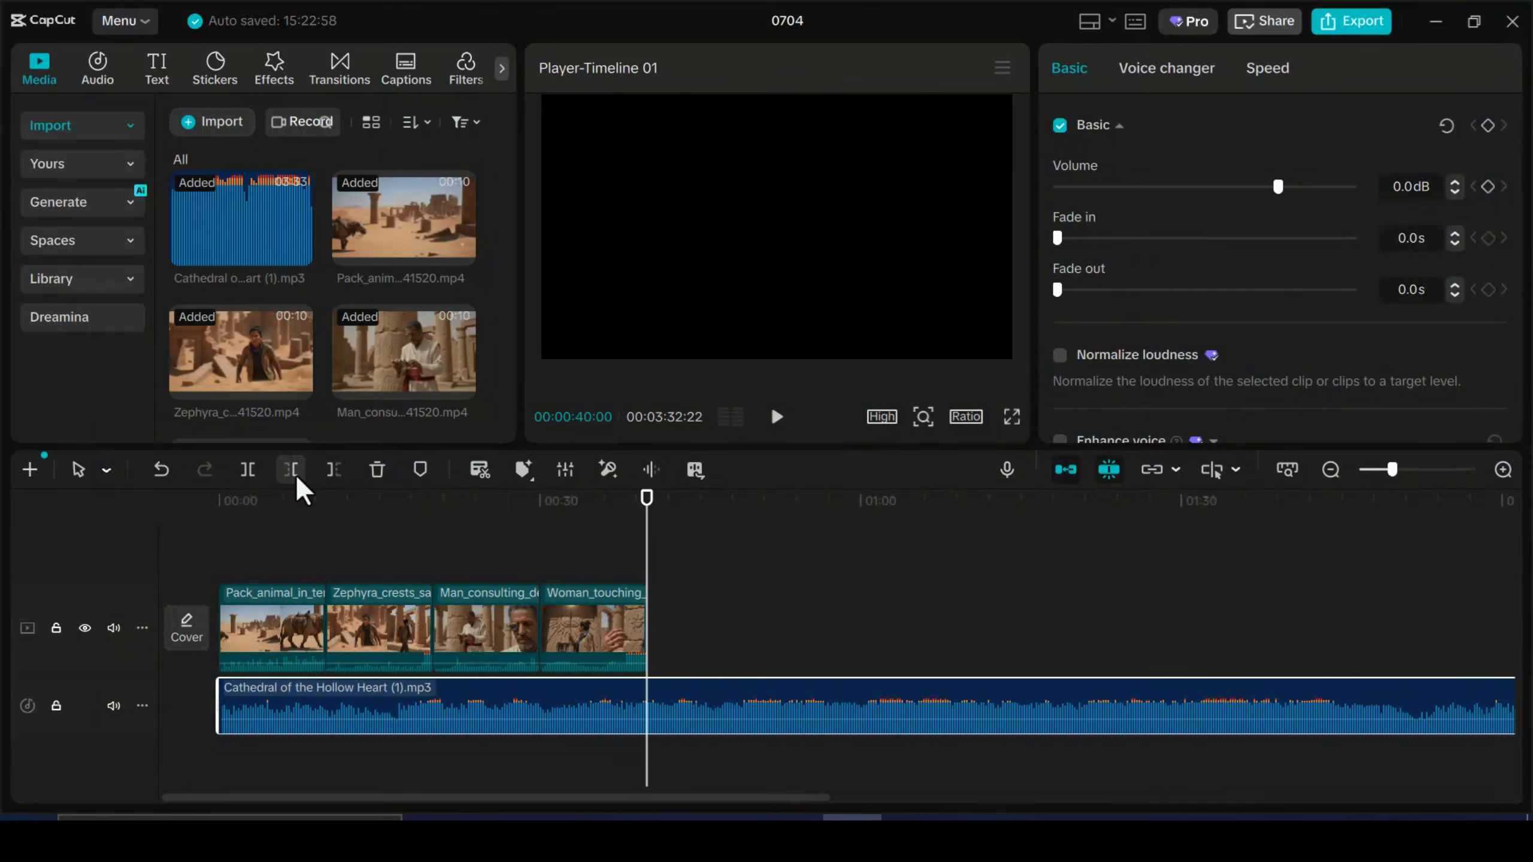
click(334, 471)
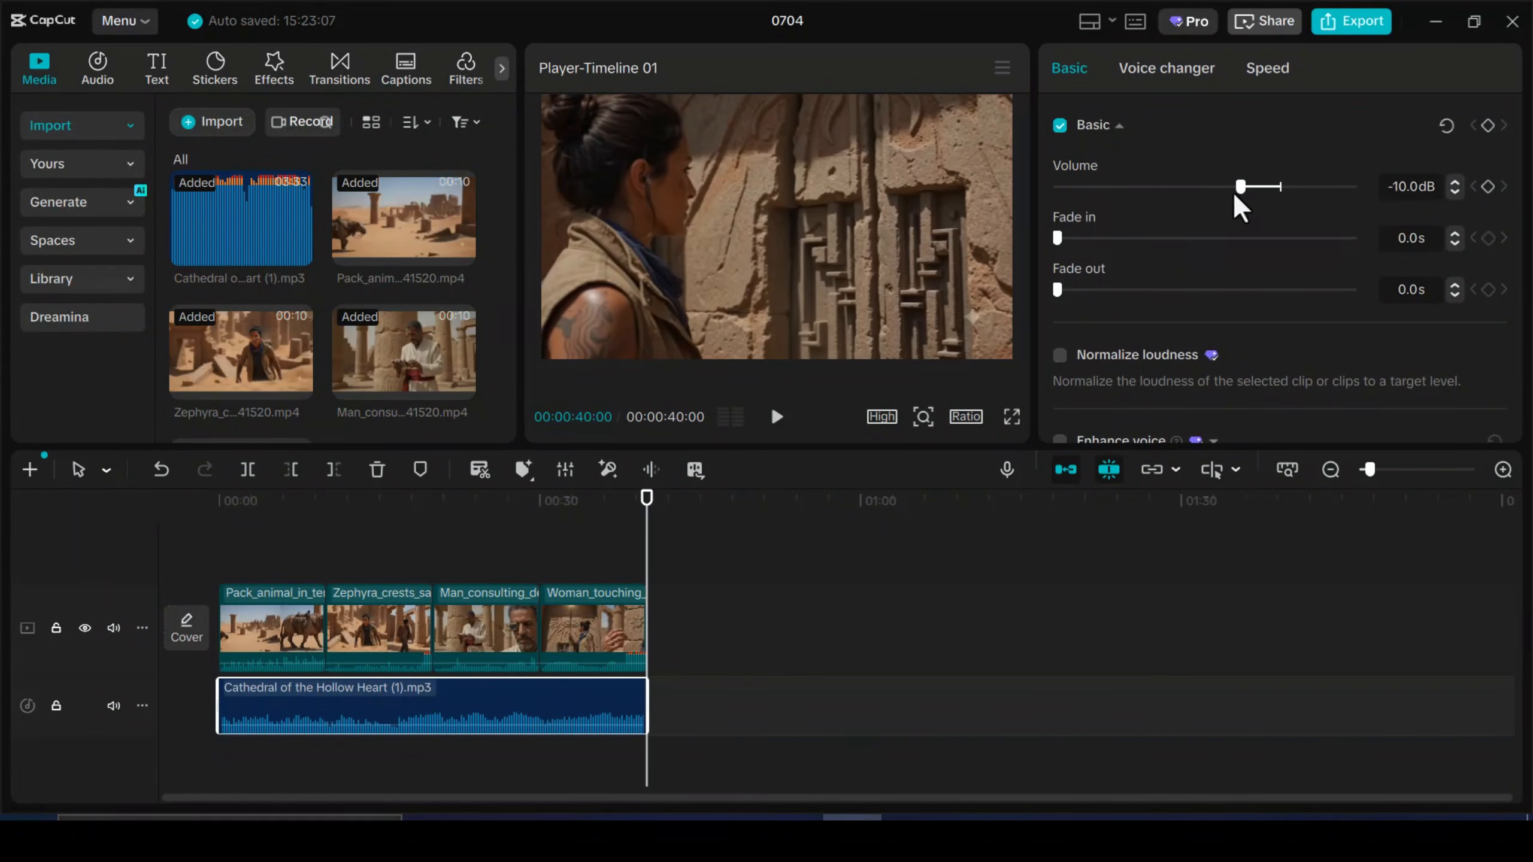
Lower the music track's volume to -17.6 dB and preview the edited timeline from the start
drag(644, 570, 362, 707)
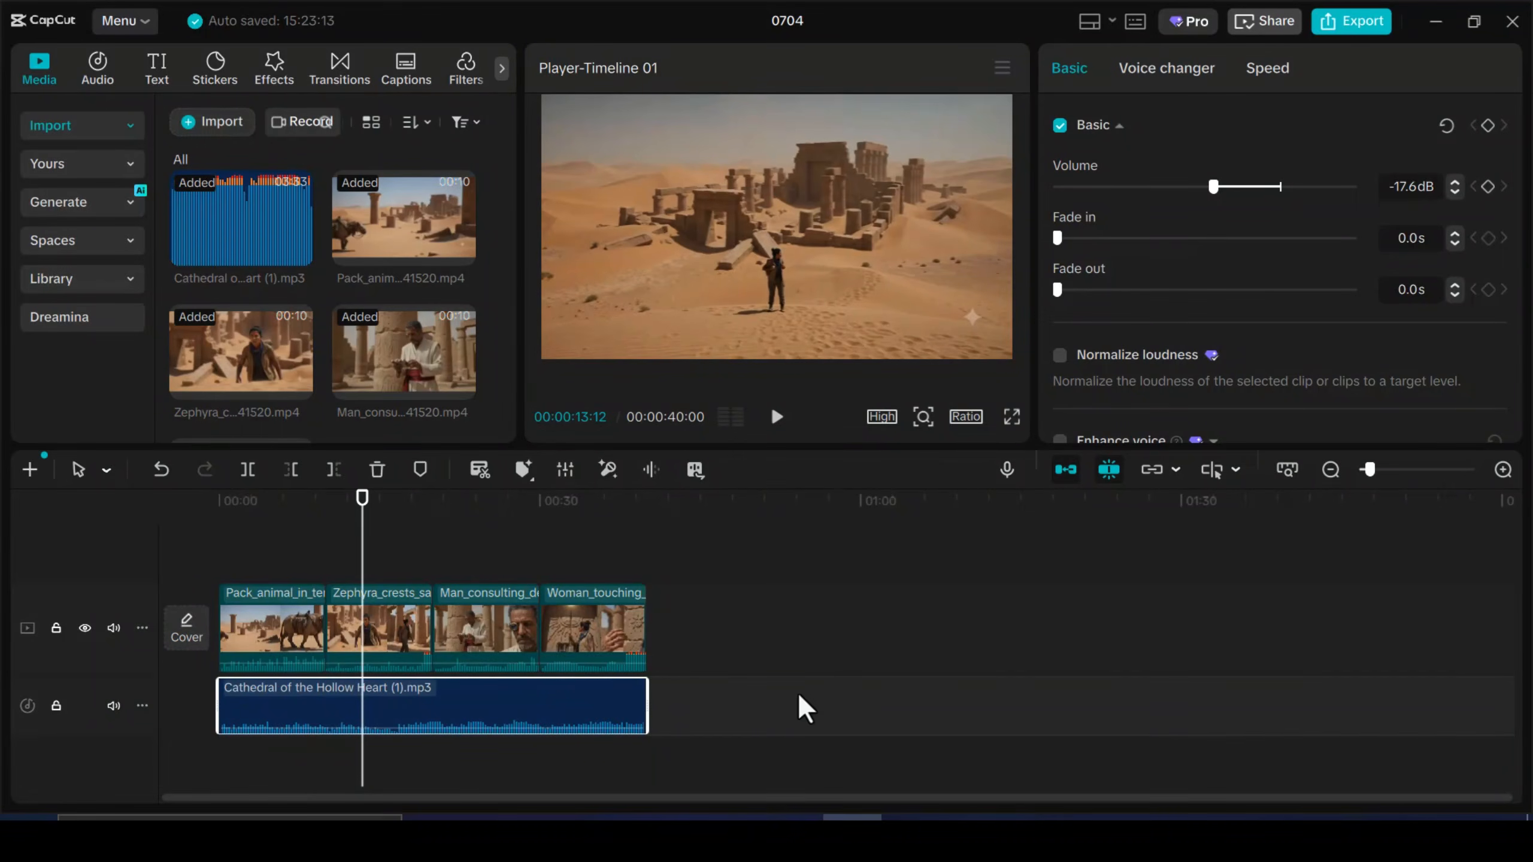
key(Home)
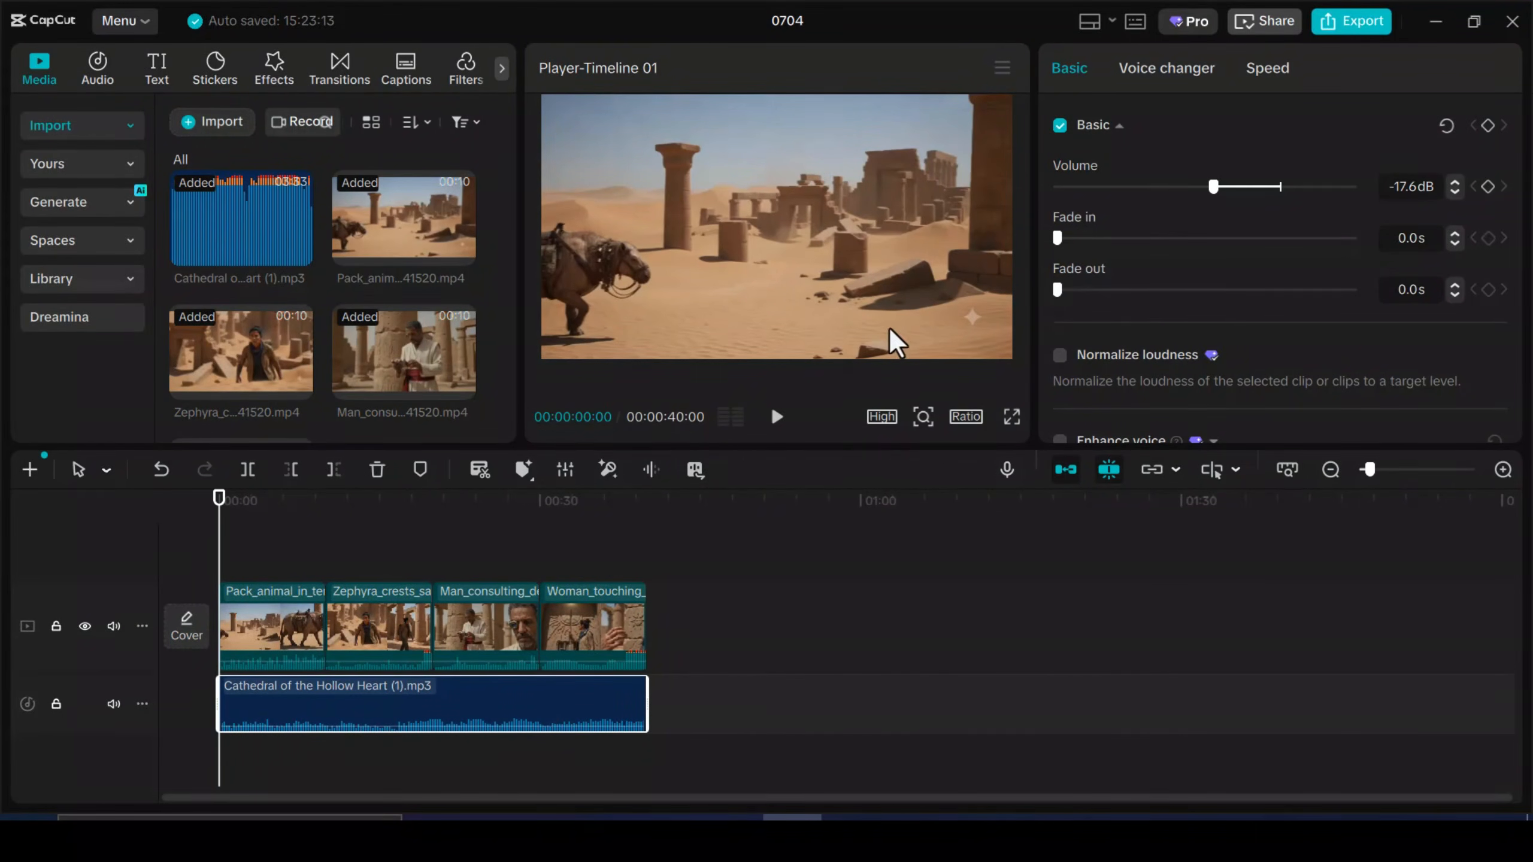
drag(232, 567, 577, 619)
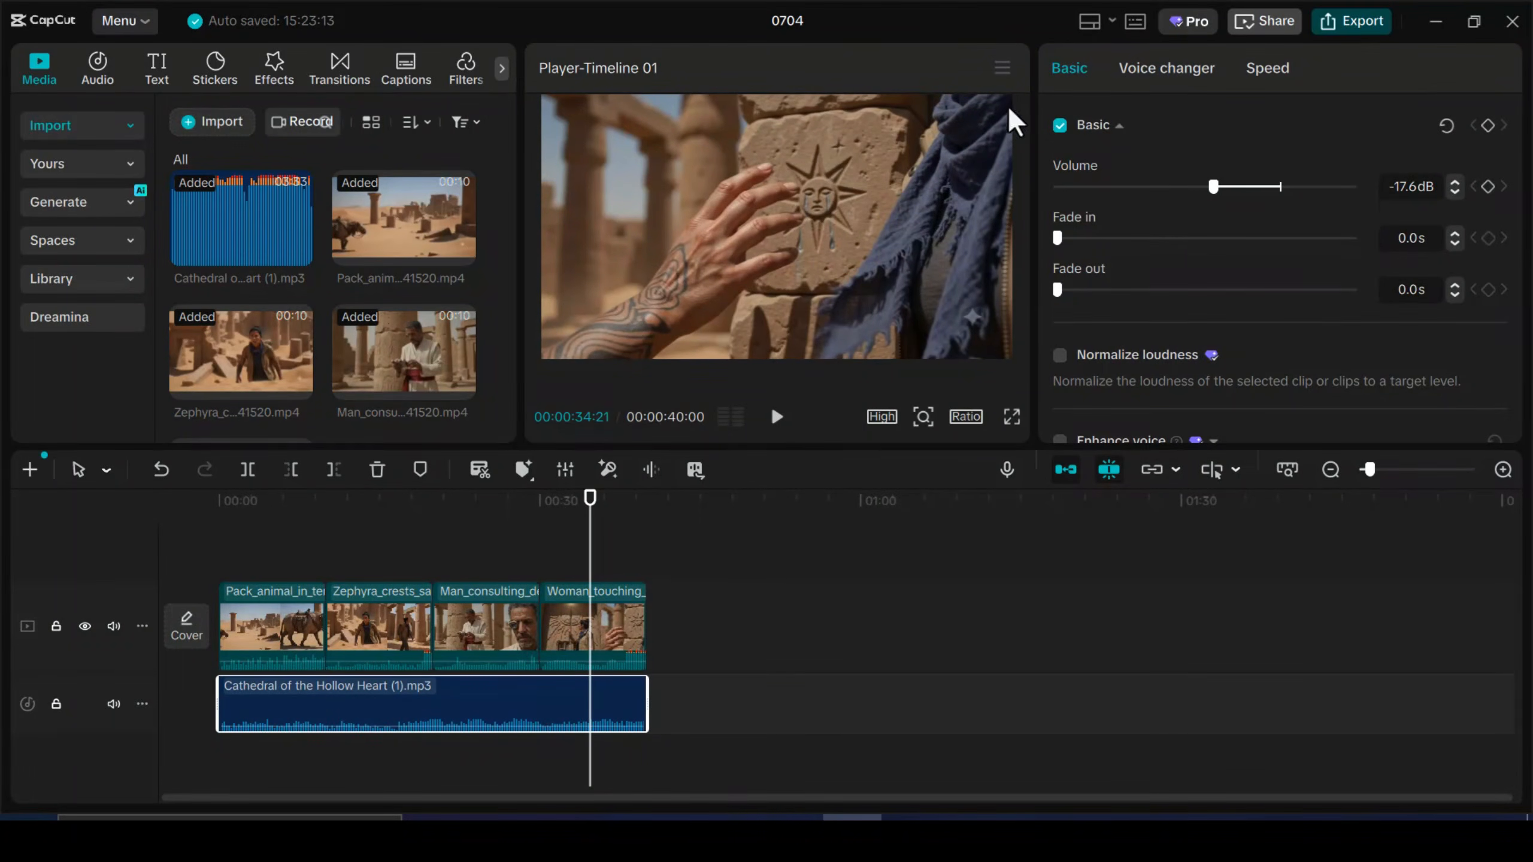
Export the timeline as a 2K H.264 mp4 at 30fps with a custom 2000 Kbps constant bit rate
key(ctrl+e)
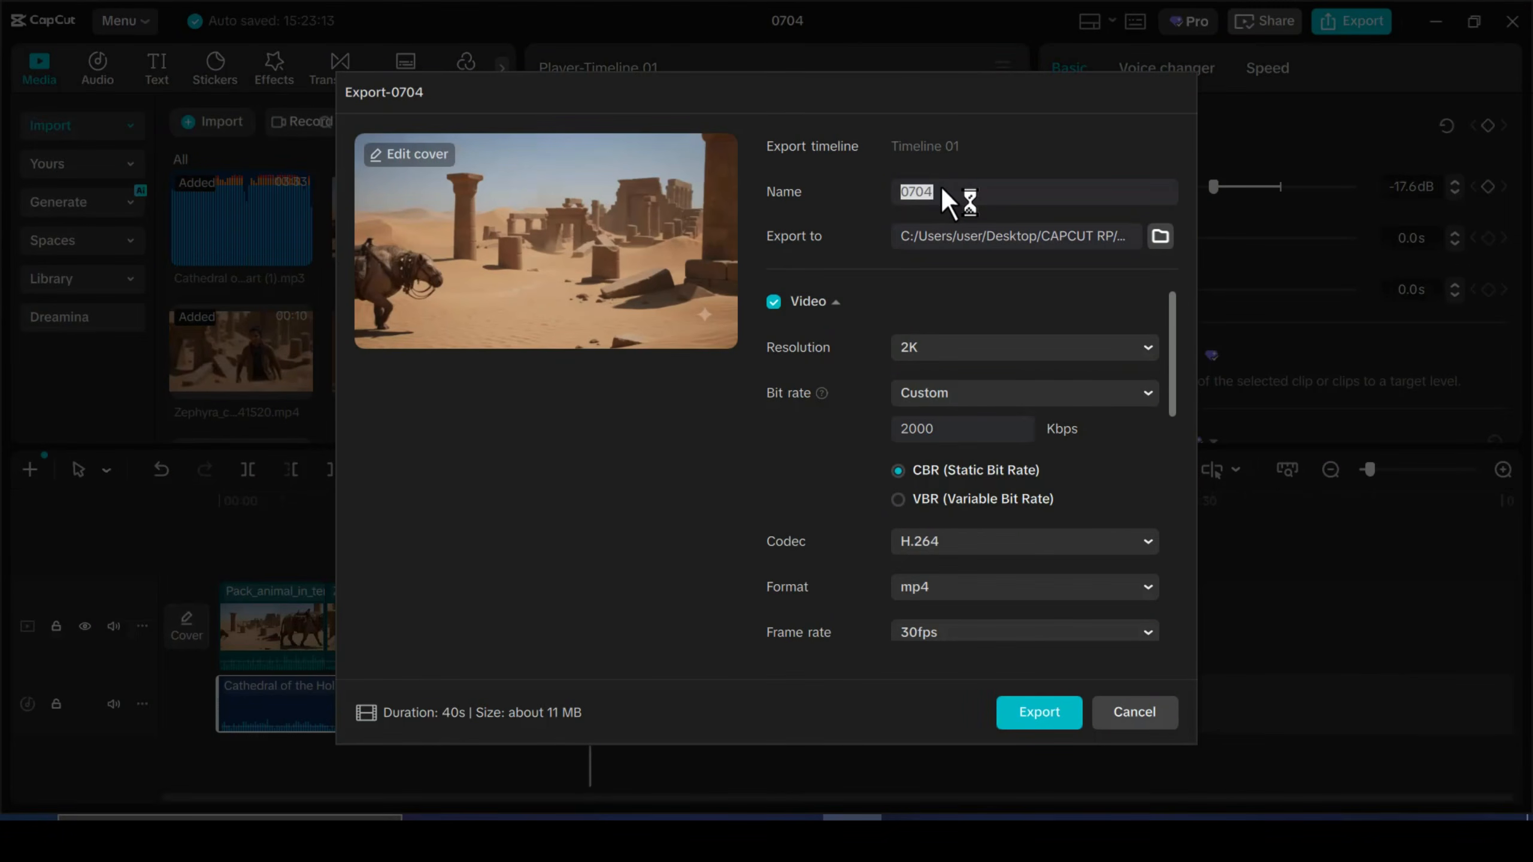
click(1039, 713)
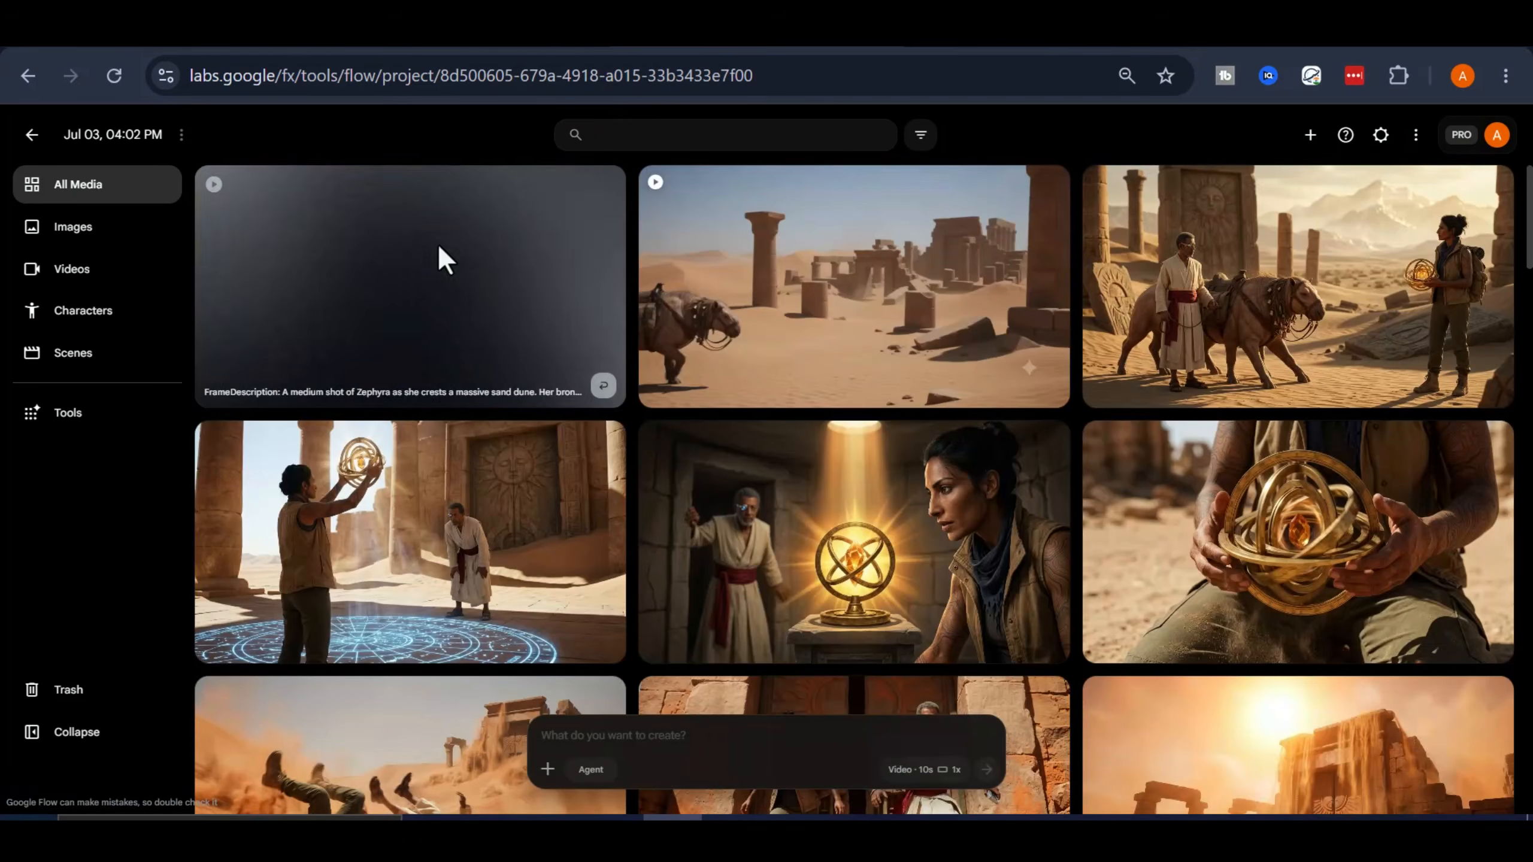
Return to the Google Flow project and find the "Man consulting device ruins" image among all media
scroll(741, 507, down, 10)
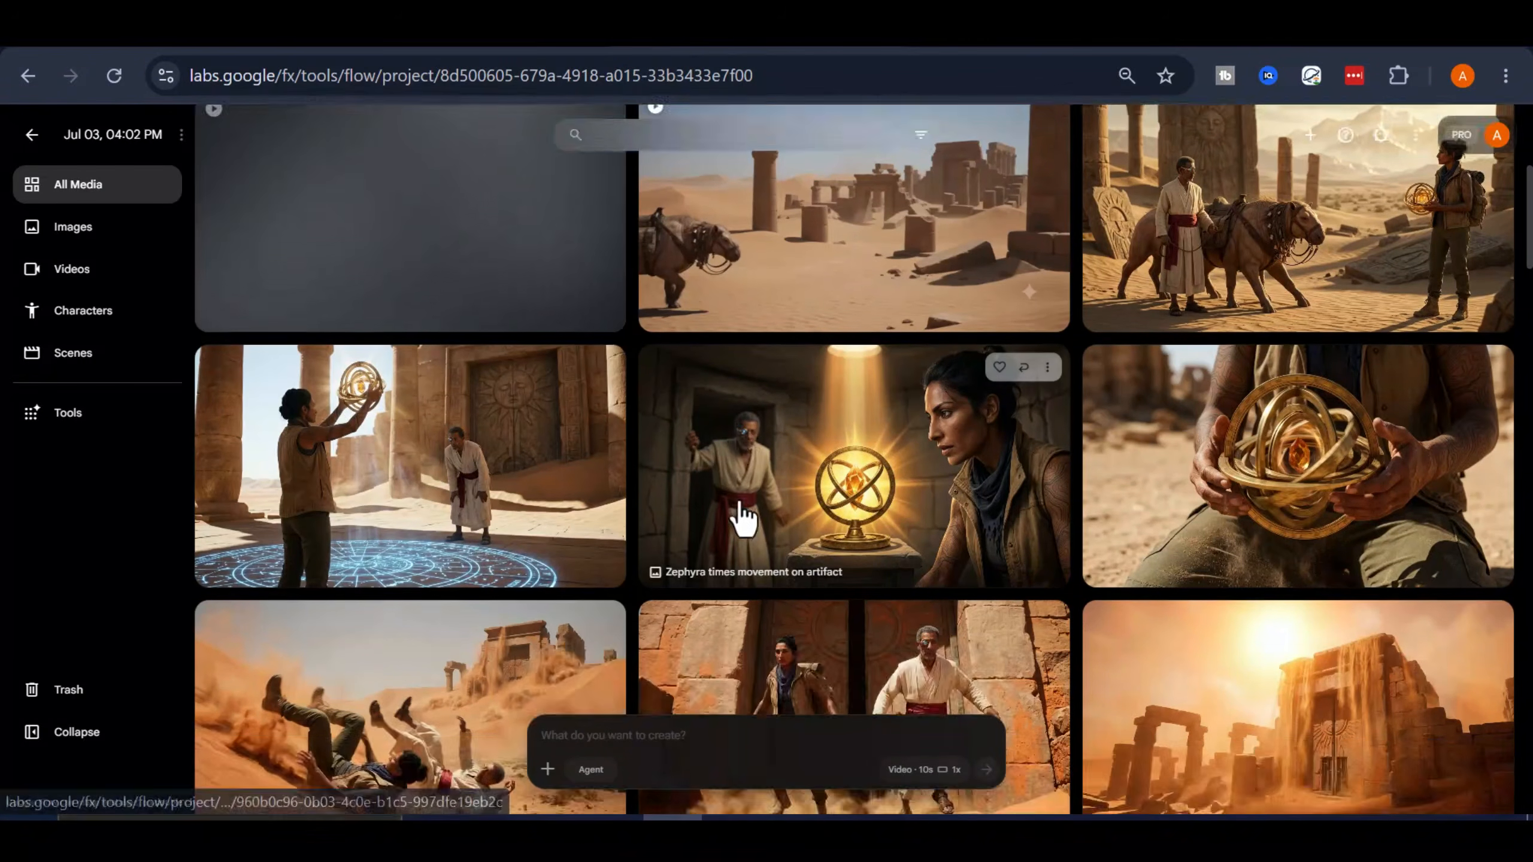
scroll(742, 516, down, 10)
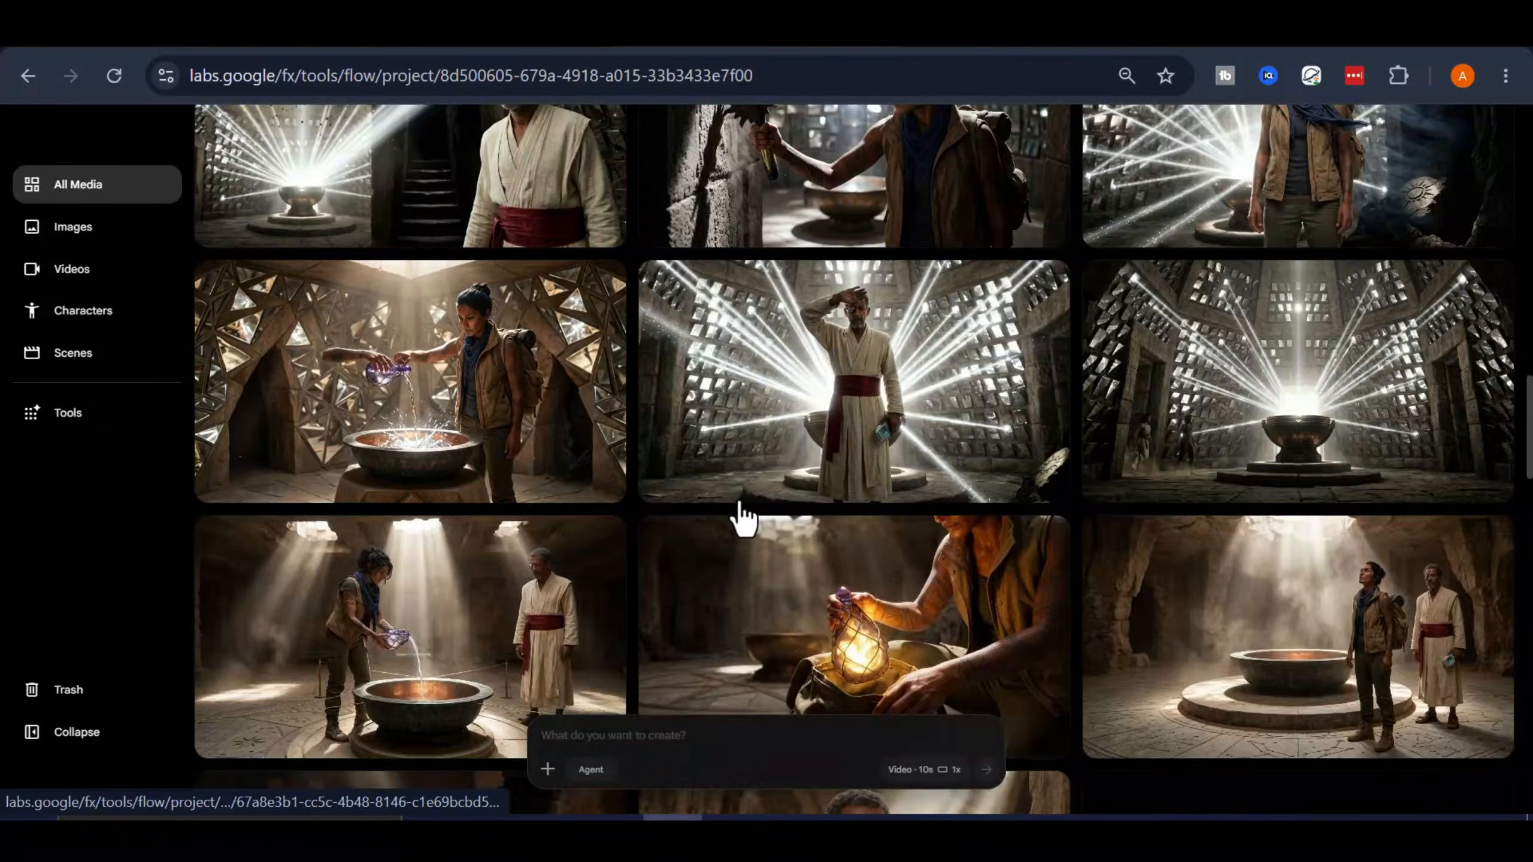
scroll(743, 518, down, 3)
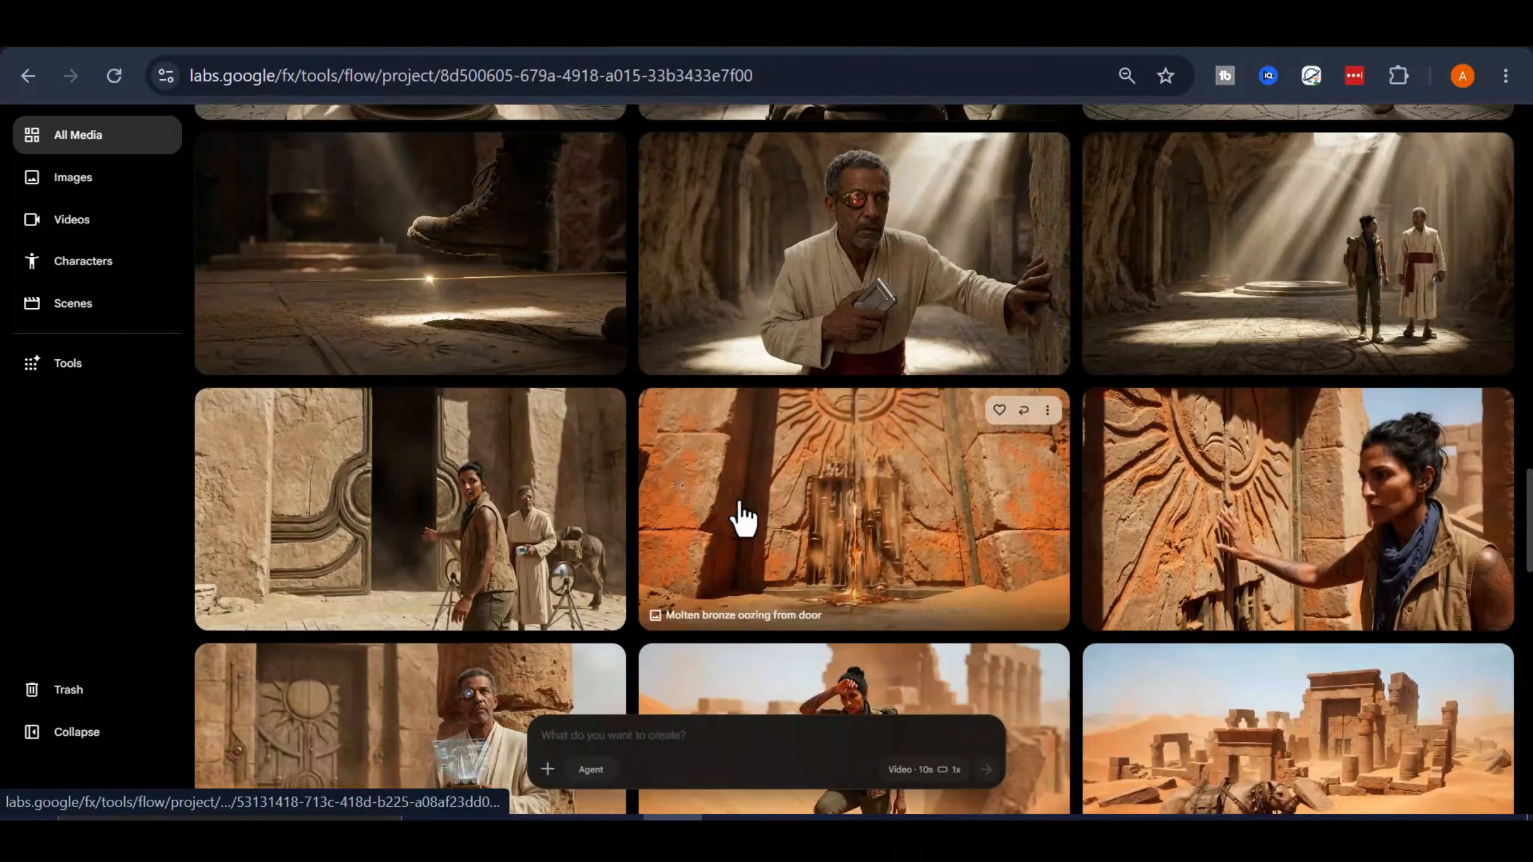
scroll(741, 514, down, 4)
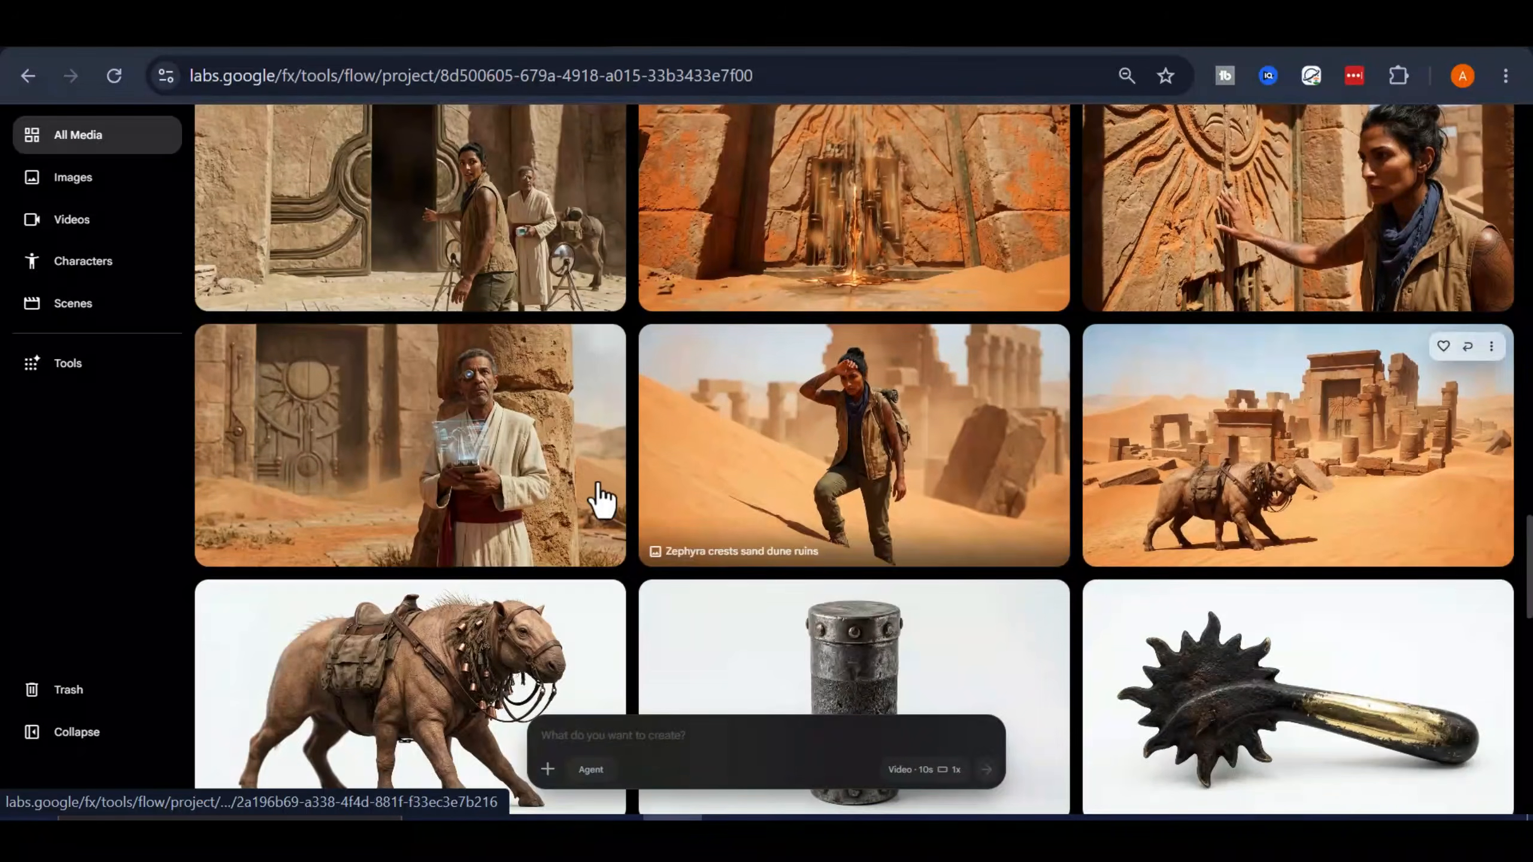
scroll(543, 525, up, 3)
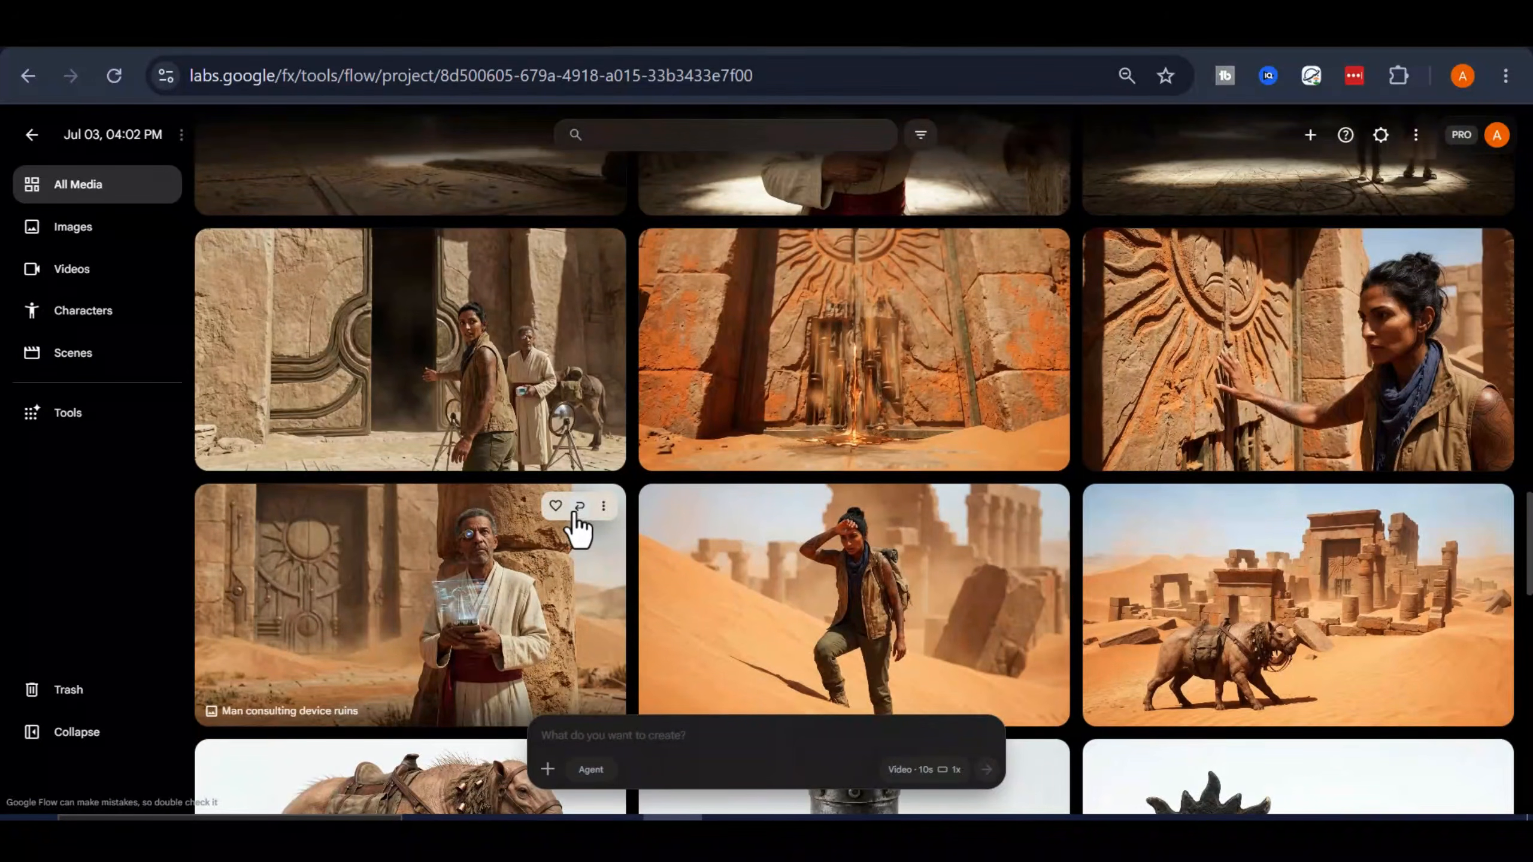